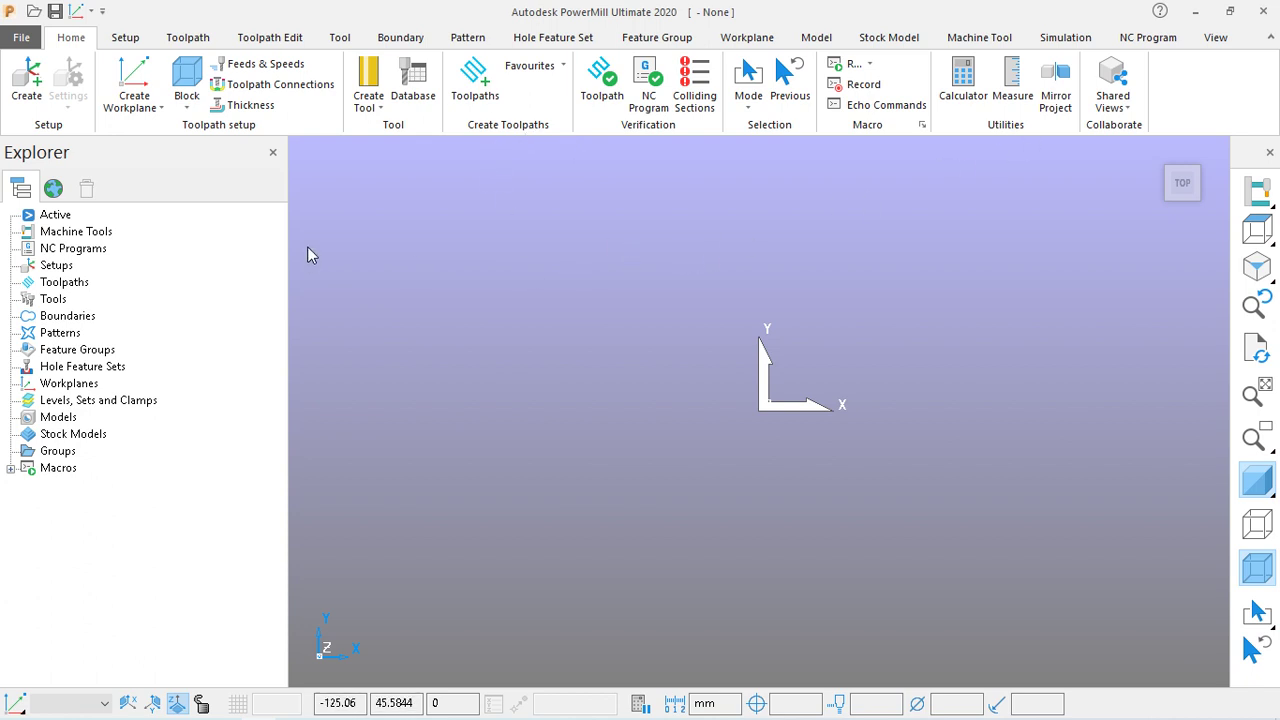
Review the toolpath strategies offered under Feature Machining, 3D Area Clearance, Curve Machining and Finishing
click(476, 80)
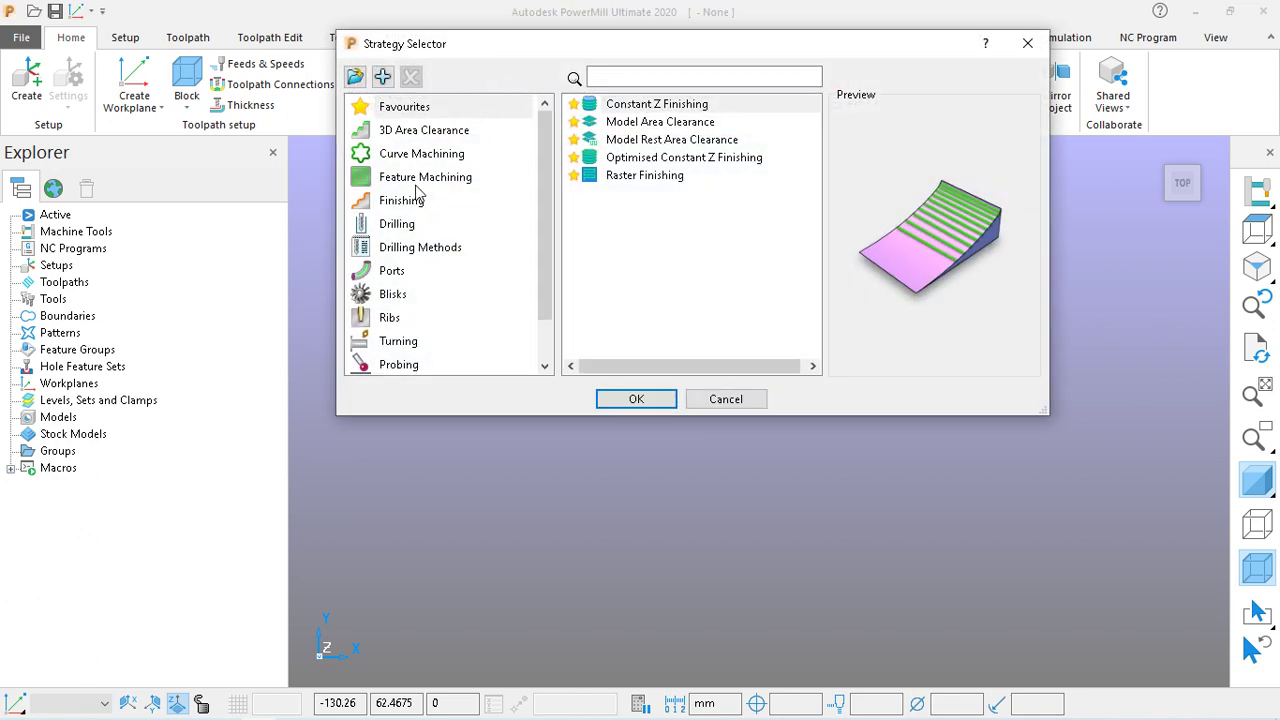
click(449, 185)
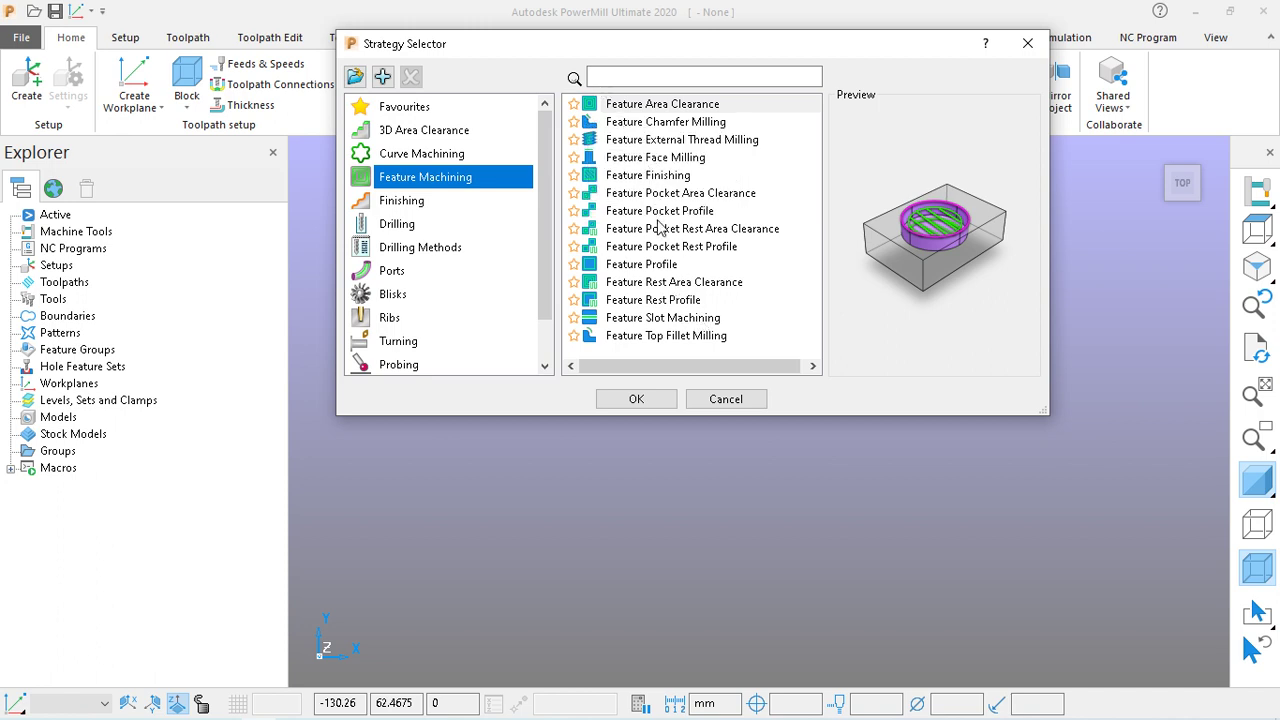
scroll(662, 240, right, 1)
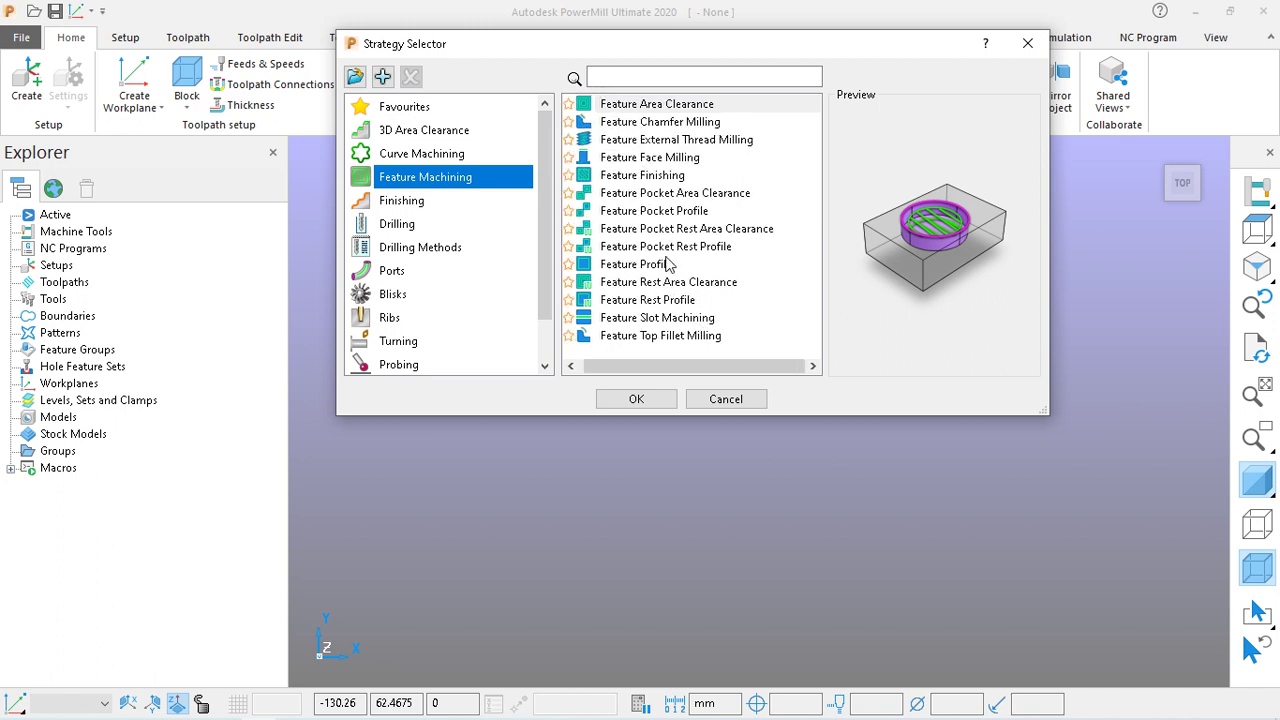
click(427, 135)
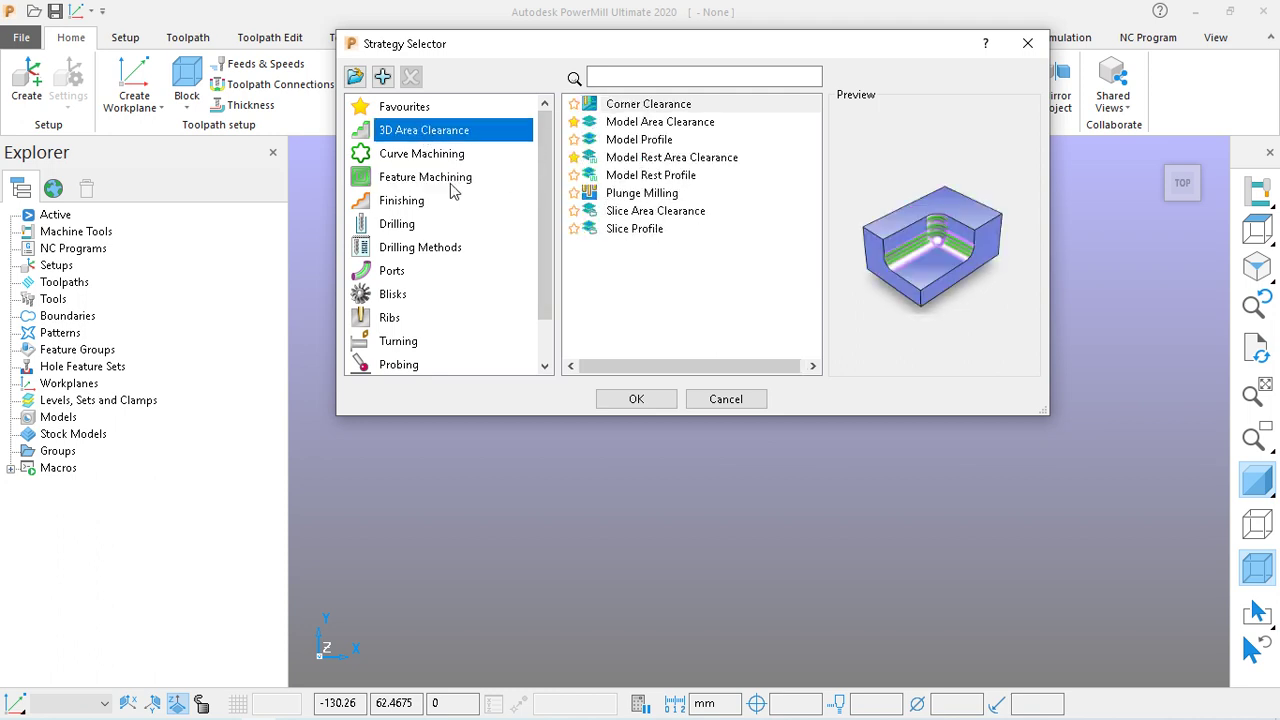
click(423, 158)
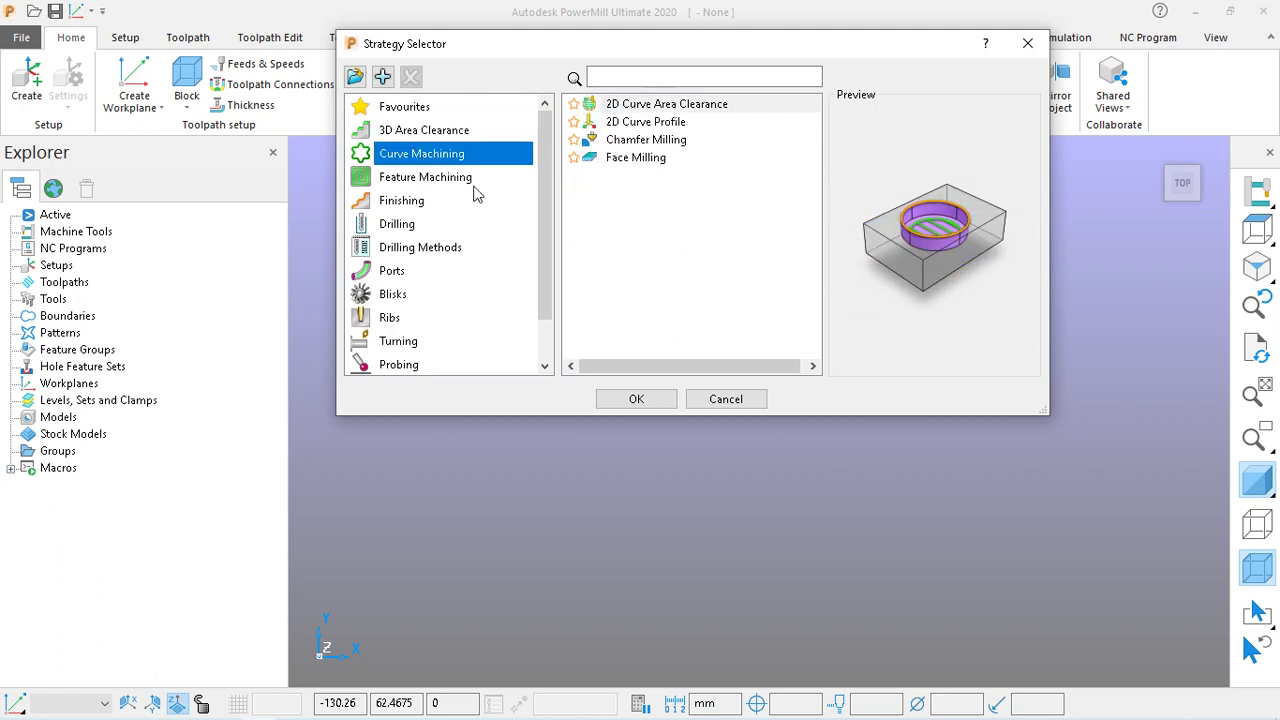
click(425, 200)
scroll(672, 226, down, 5)
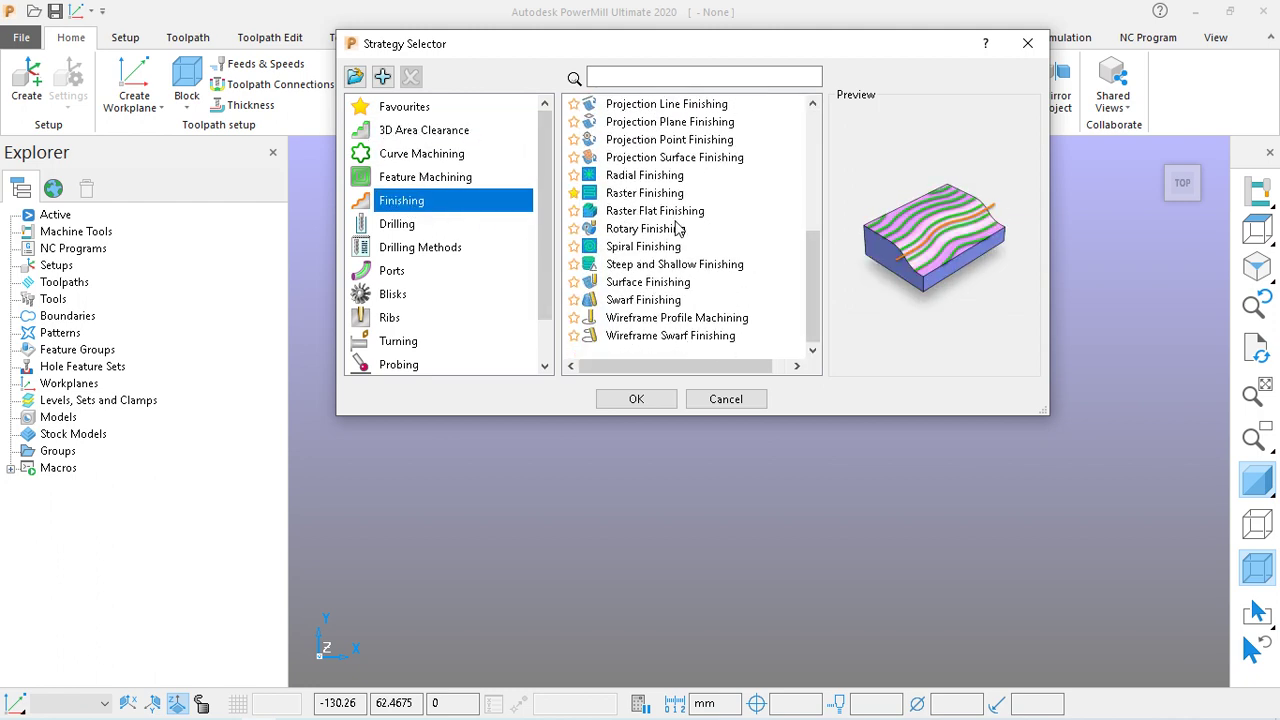
scroll(712, 238, up, 5)
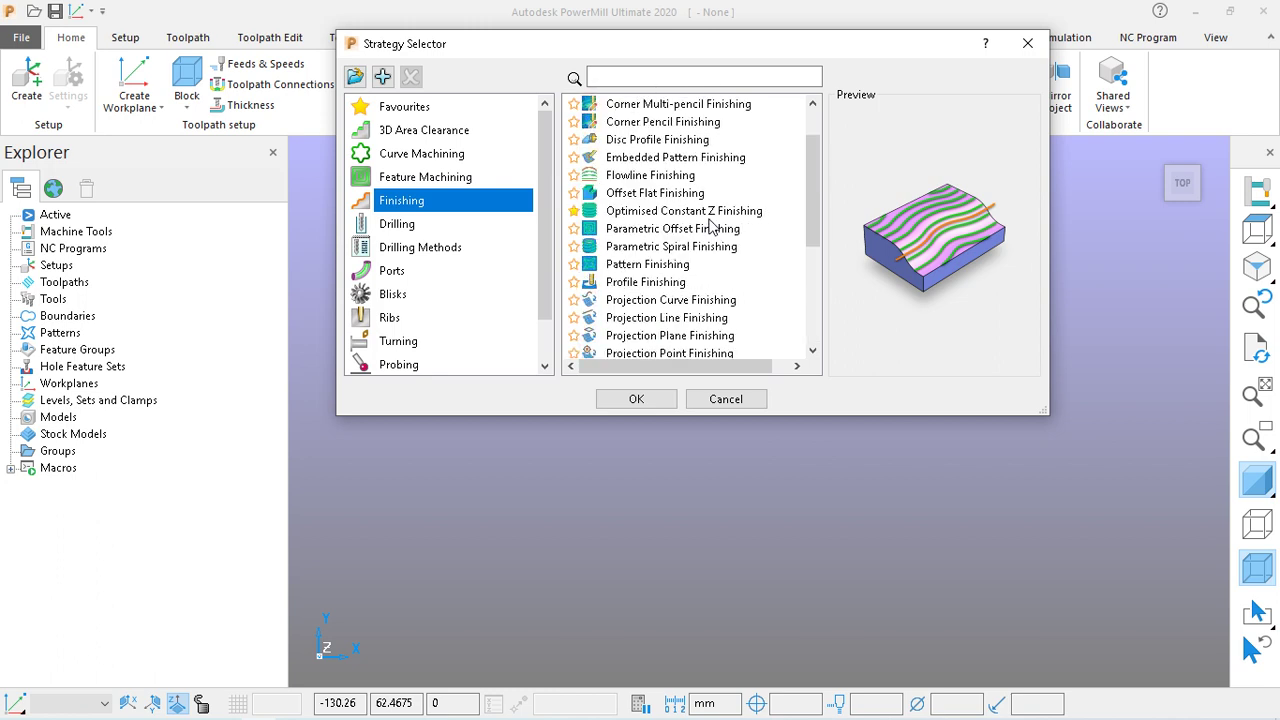
Compare the Feature Machining strategies with those for Curve Machining, 3D Area Clearance and Finishing
click(432, 180)
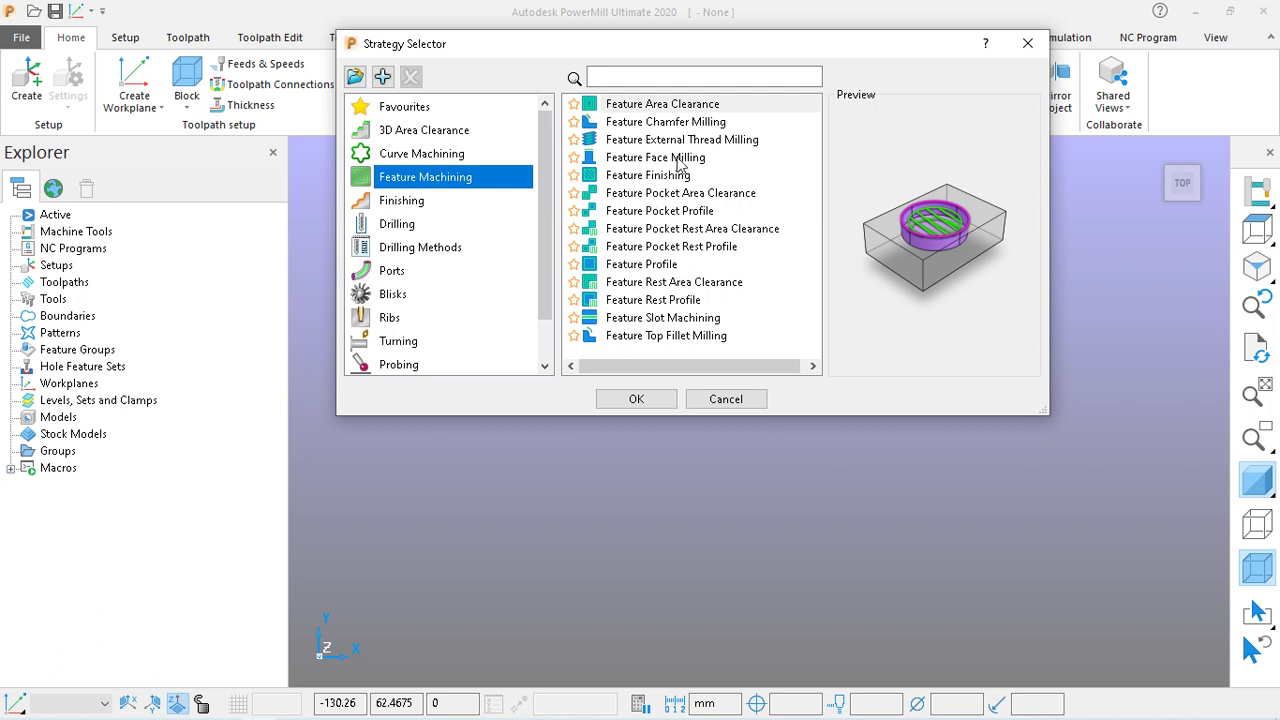
scroll(672, 270, right, 1)
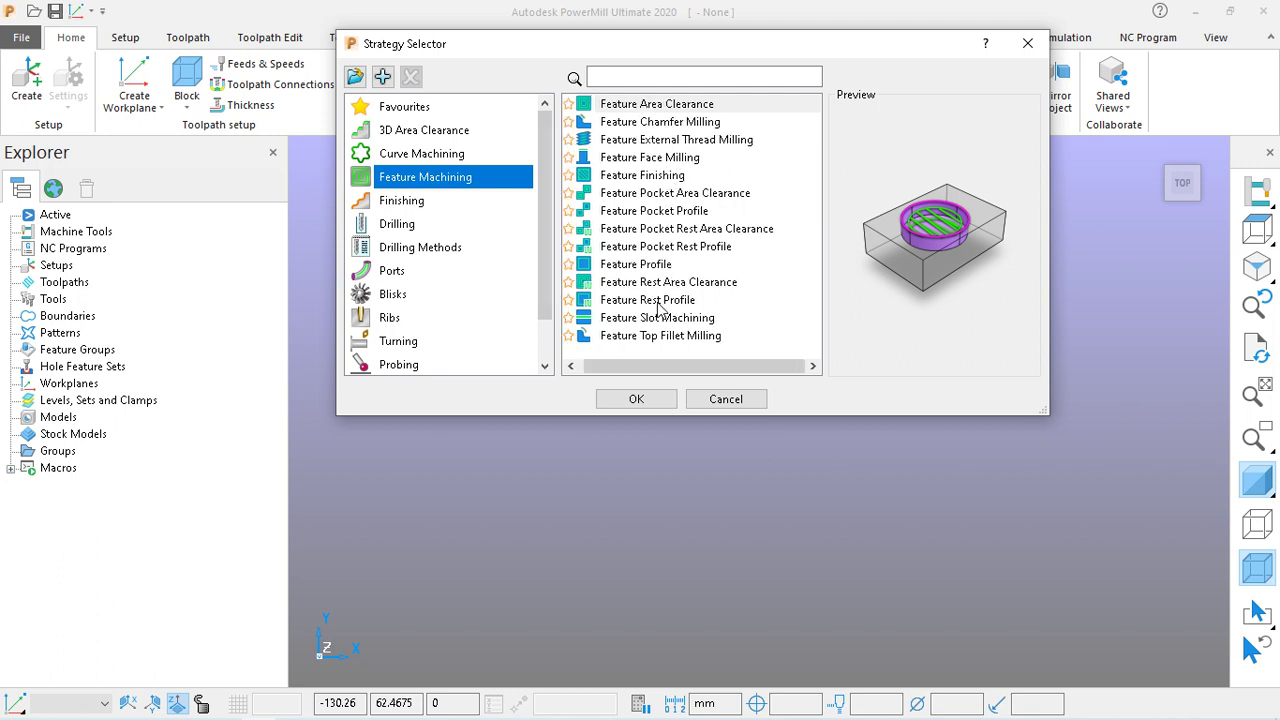
scroll(659, 307, left, 1)
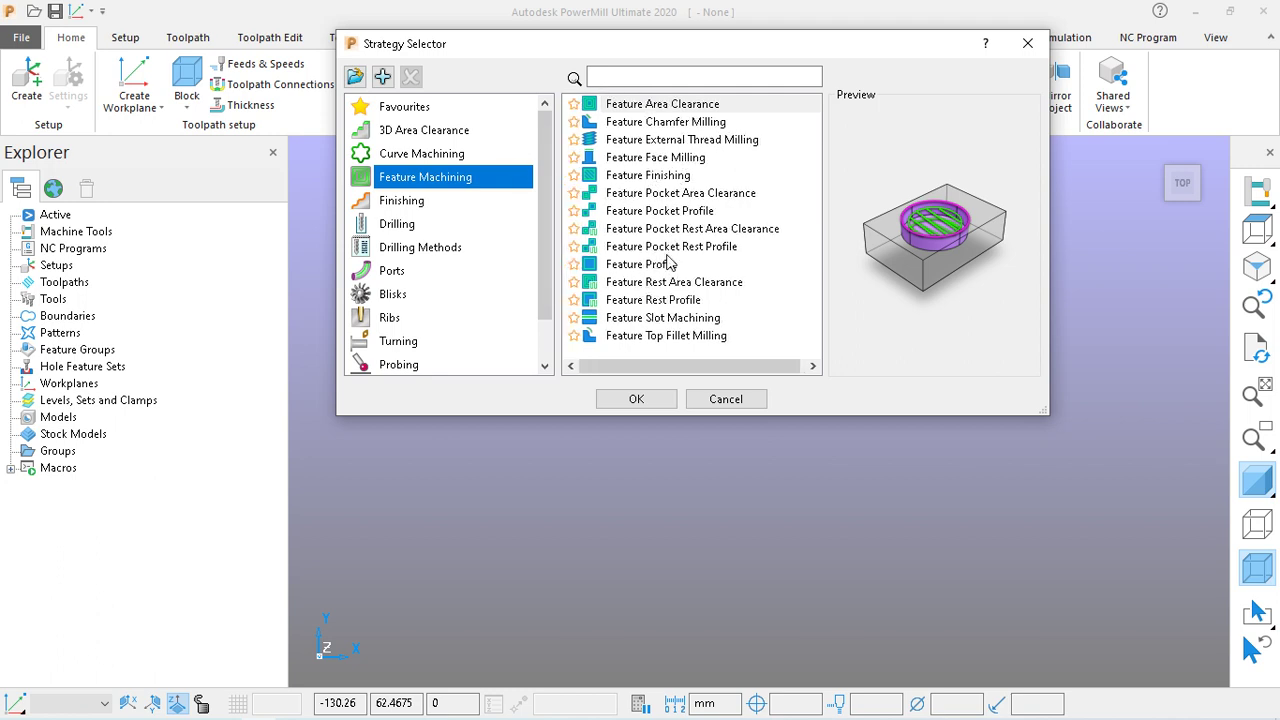
click(442, 157)
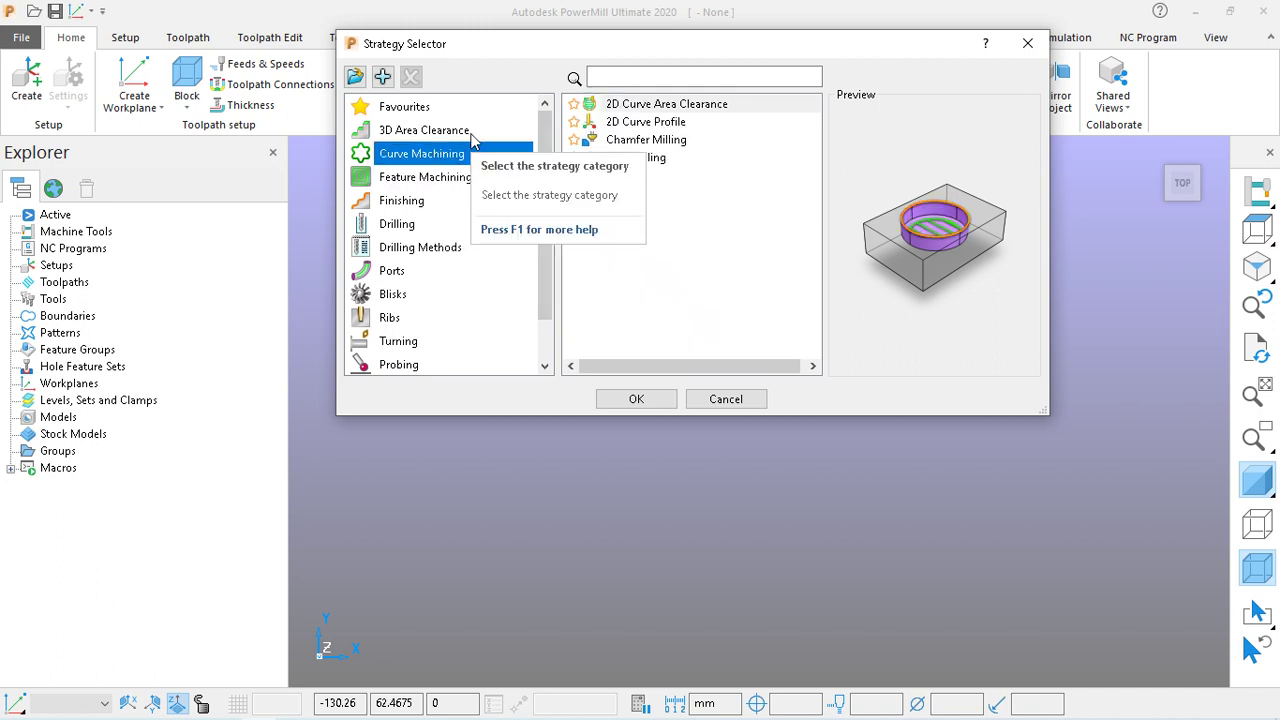
click(448, 136)
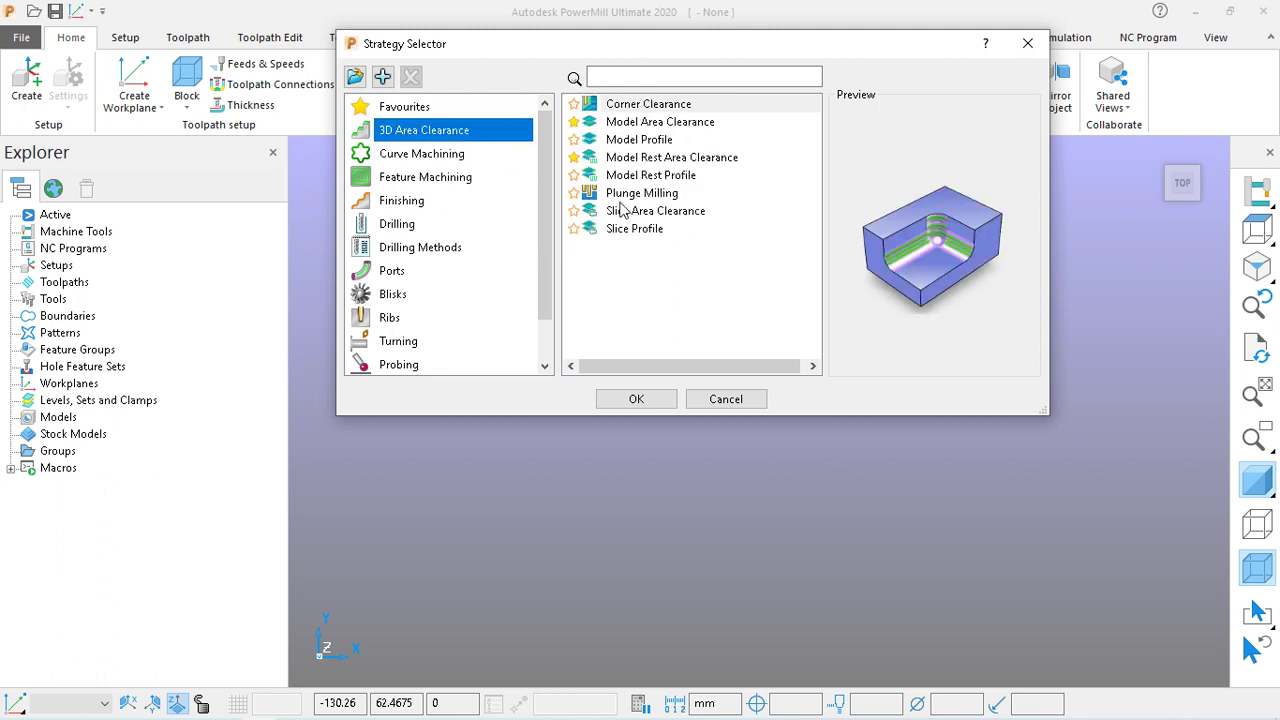
click(402, 158)
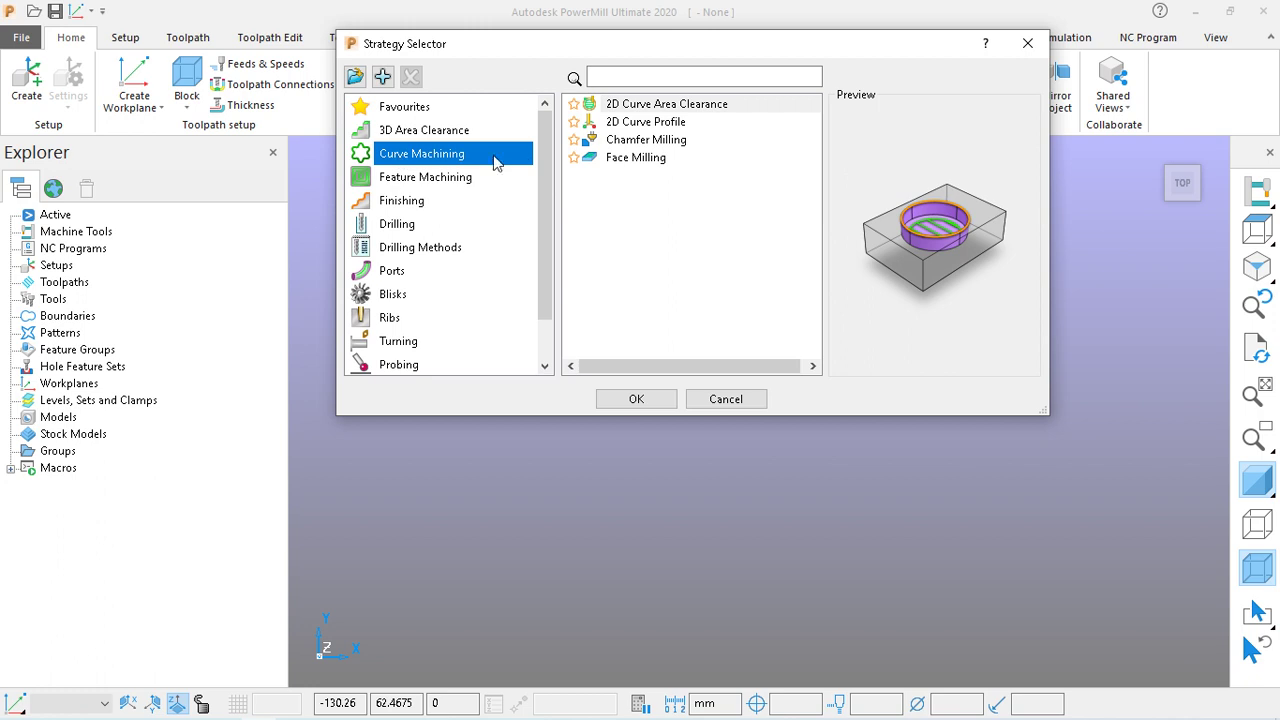
click(408, 200)
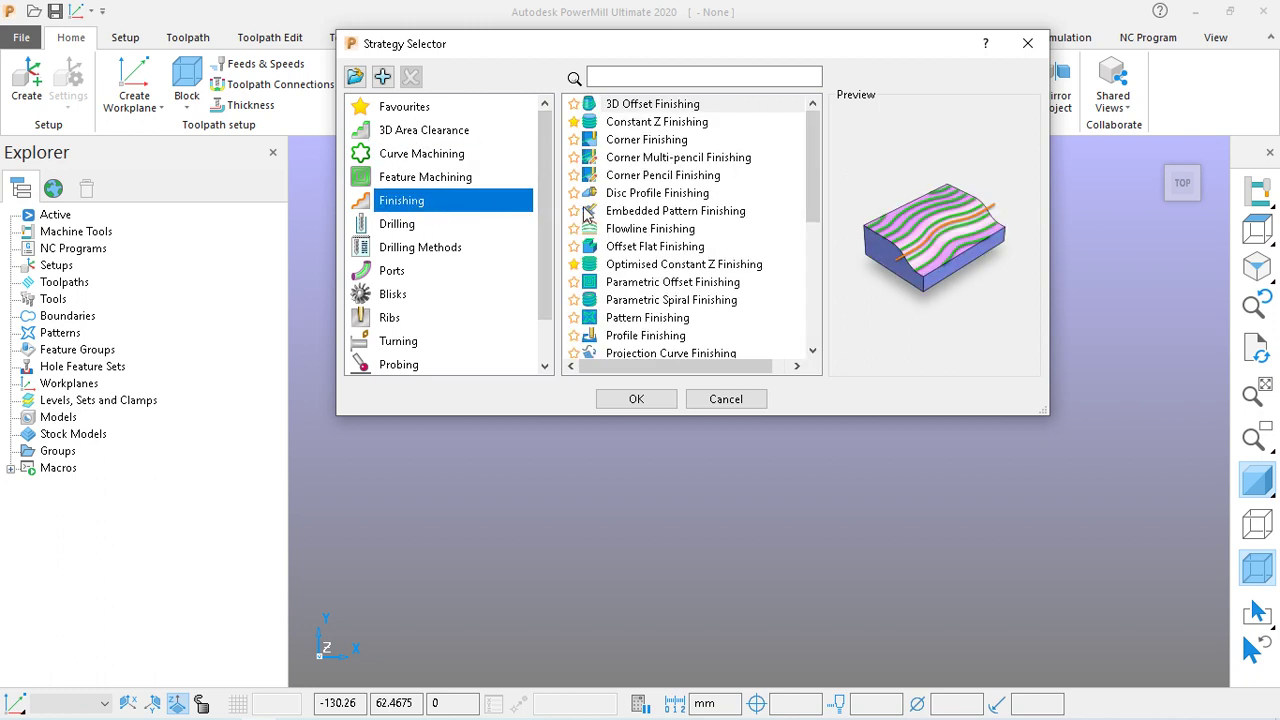
drag(807, 143, 801, 192)
click(800, 139)
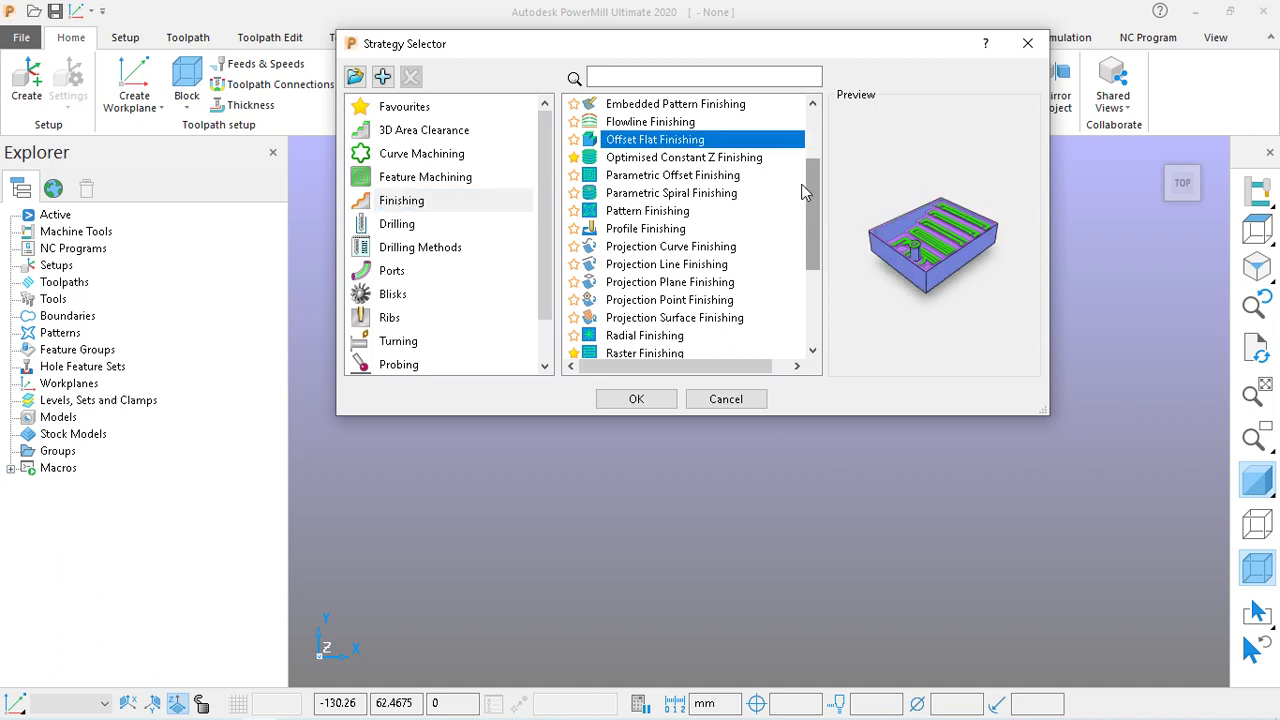
drag(808, 180, 812, 110)
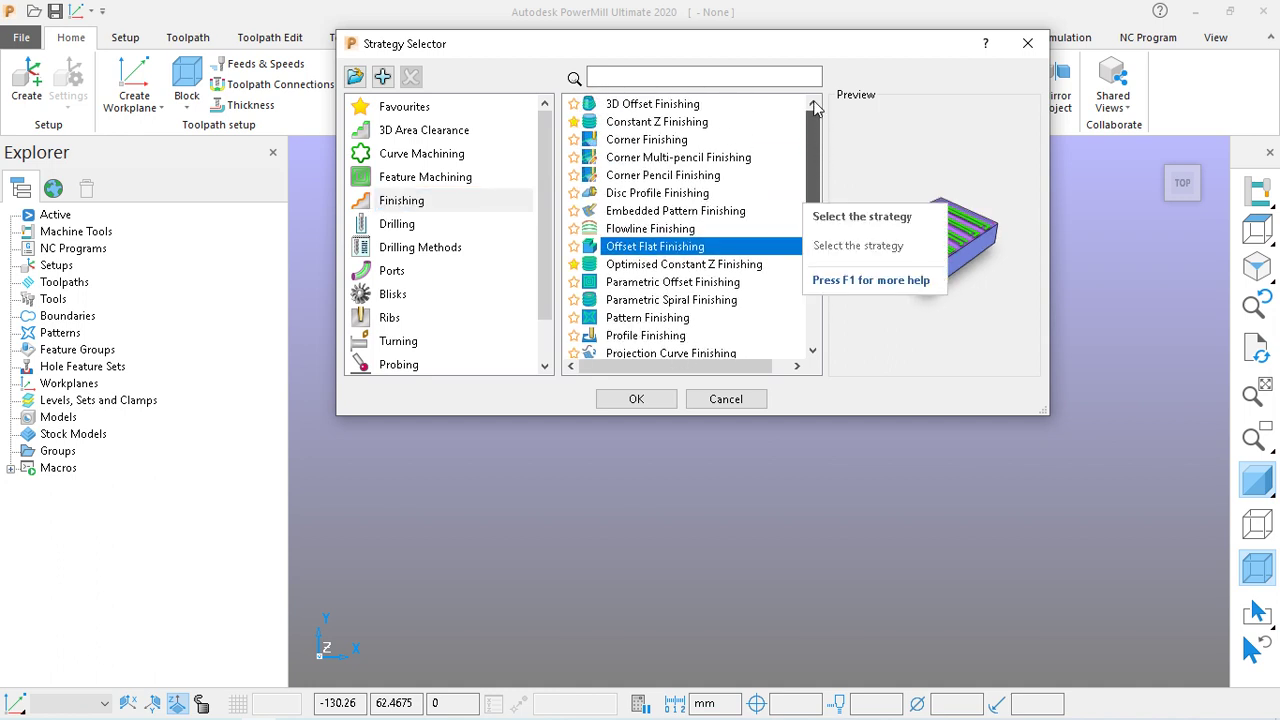
Preview the Feature Area Clearance strategy under Feature Machining and close the strategy selection without creating a toolpath
click(470, 186)
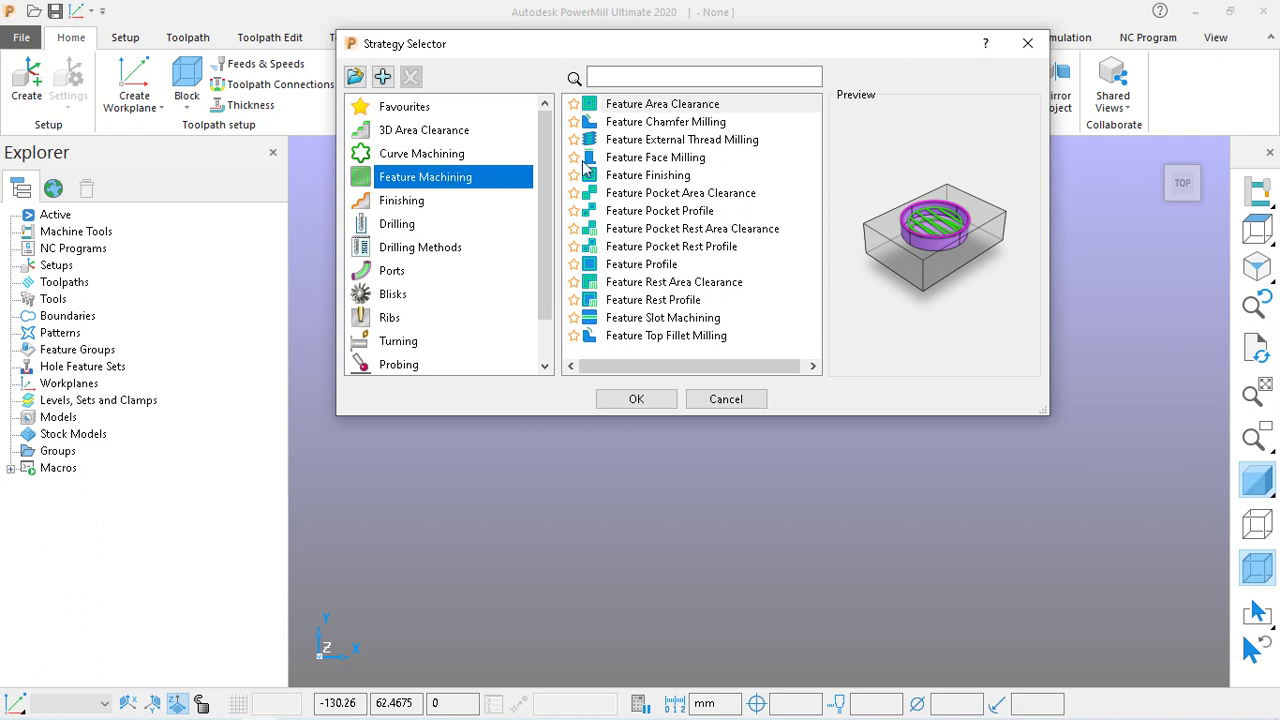
click(674, 106)
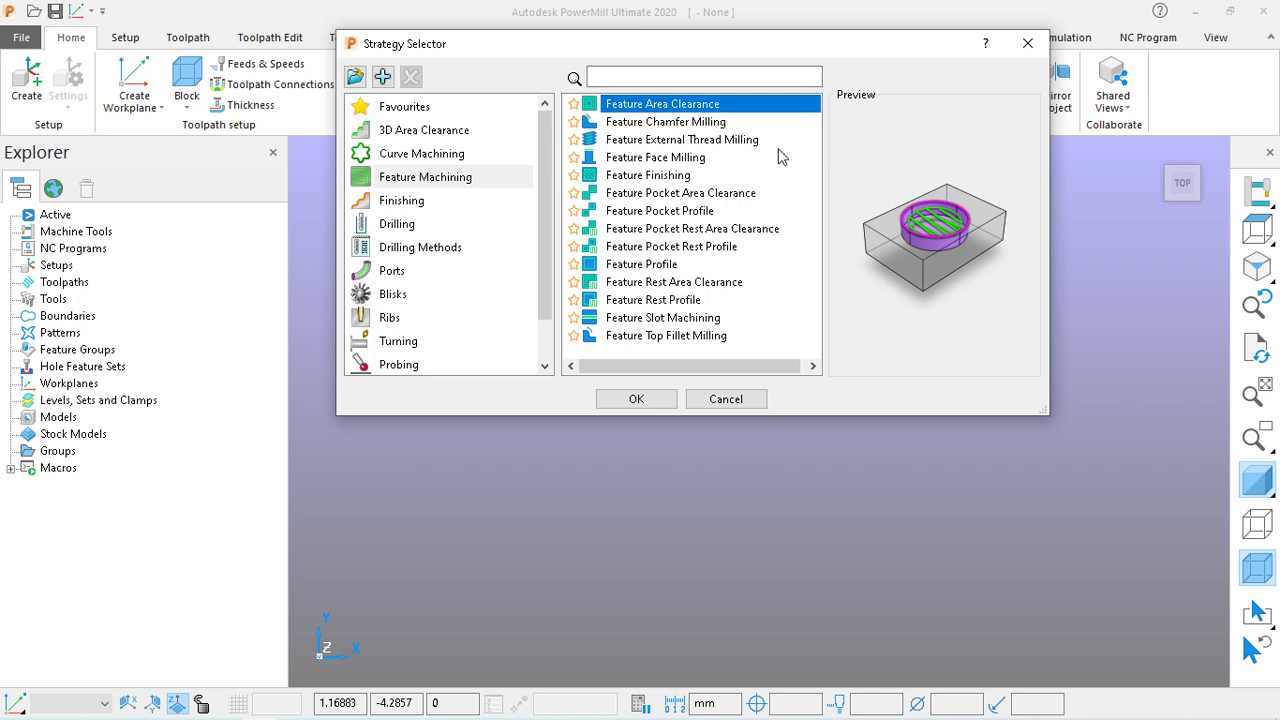
click(726, 399)
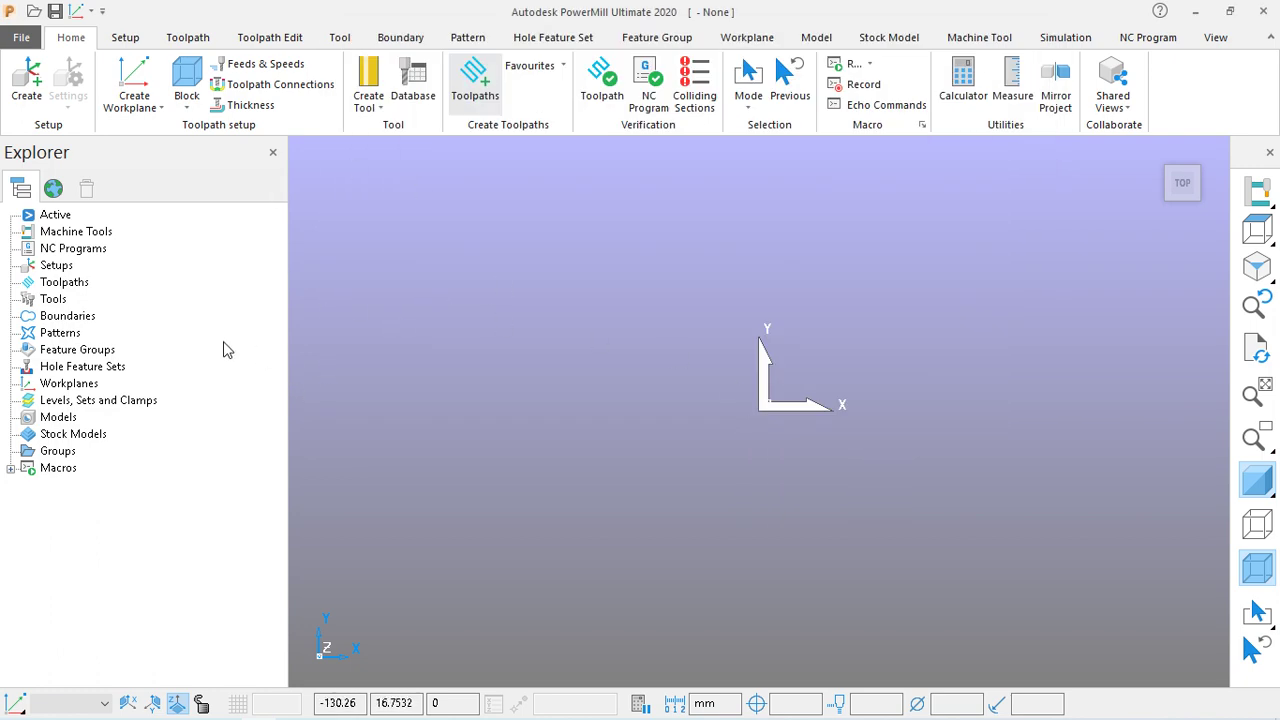
Import the example model 3D_Pockets.dgk from the examples folder
click(24, 38)
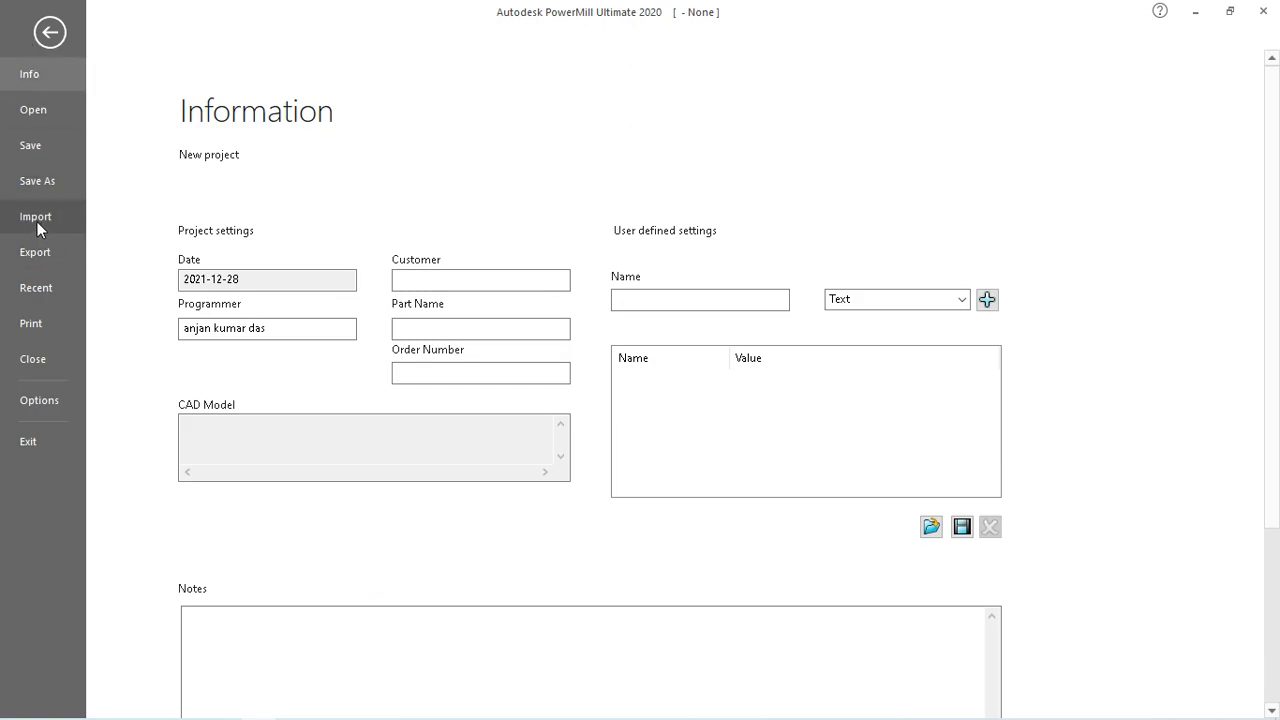
click(48, 32)
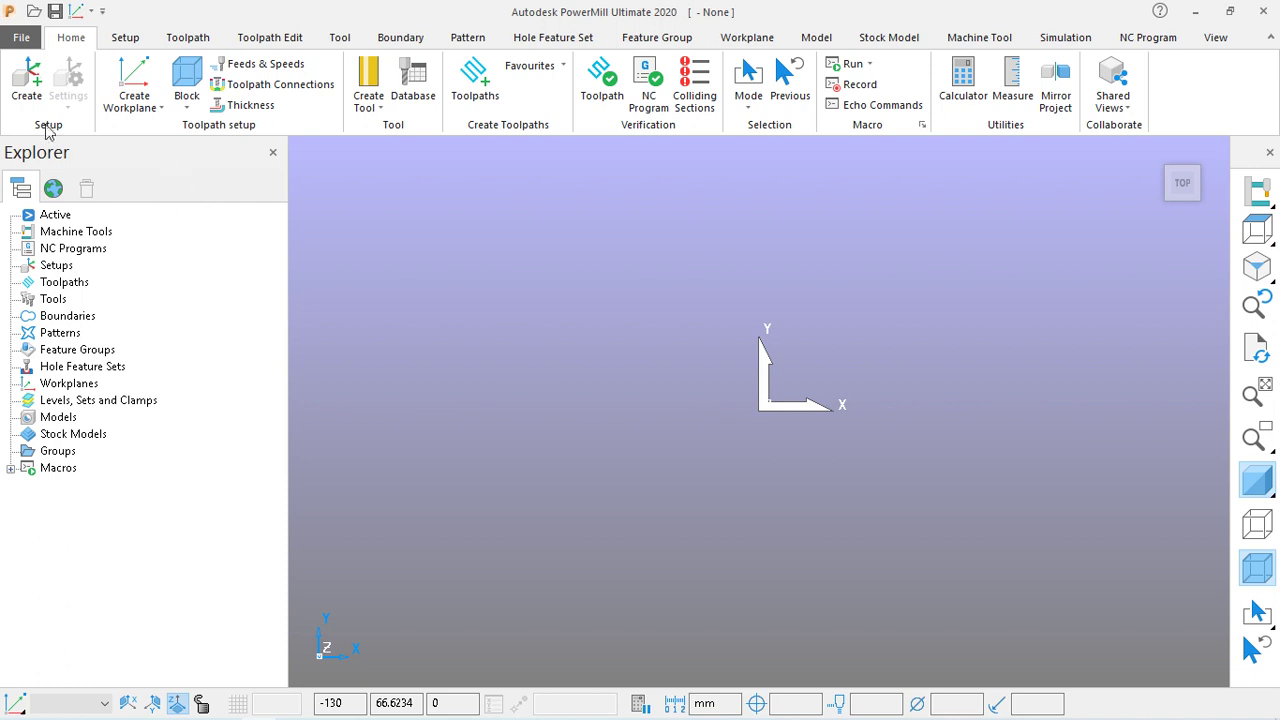
click(28, 40)
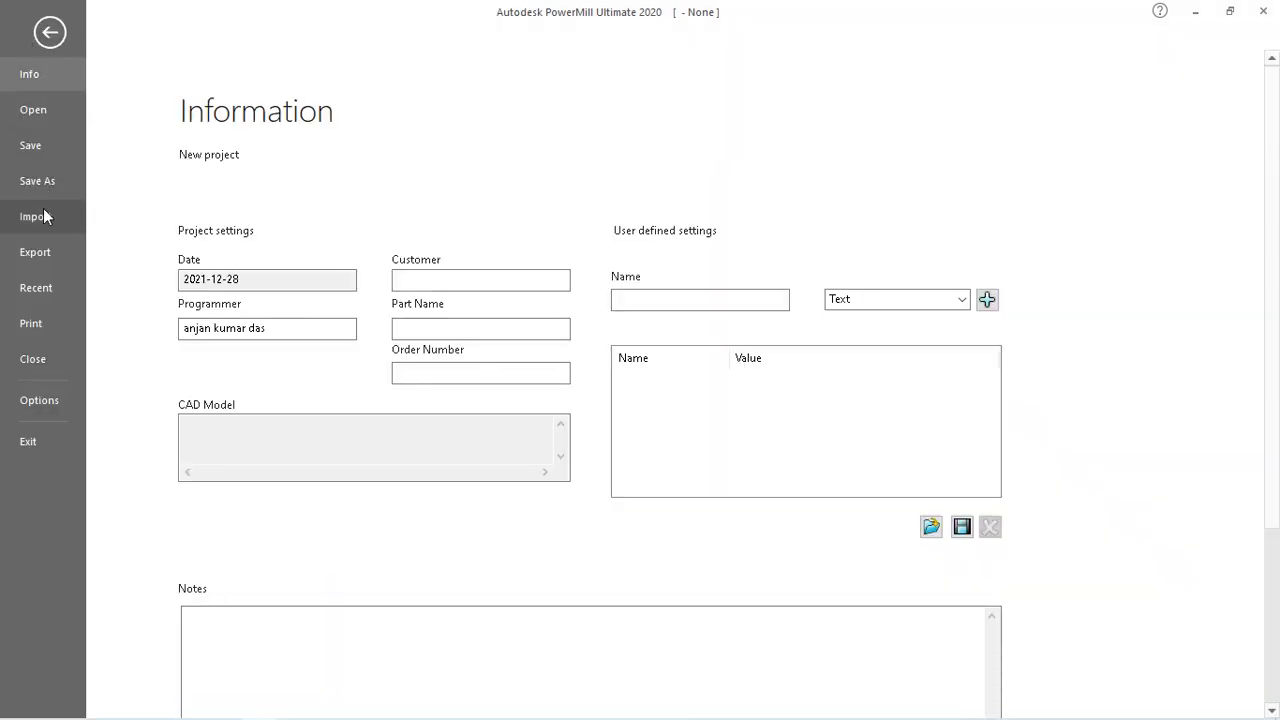
click(44, 215)
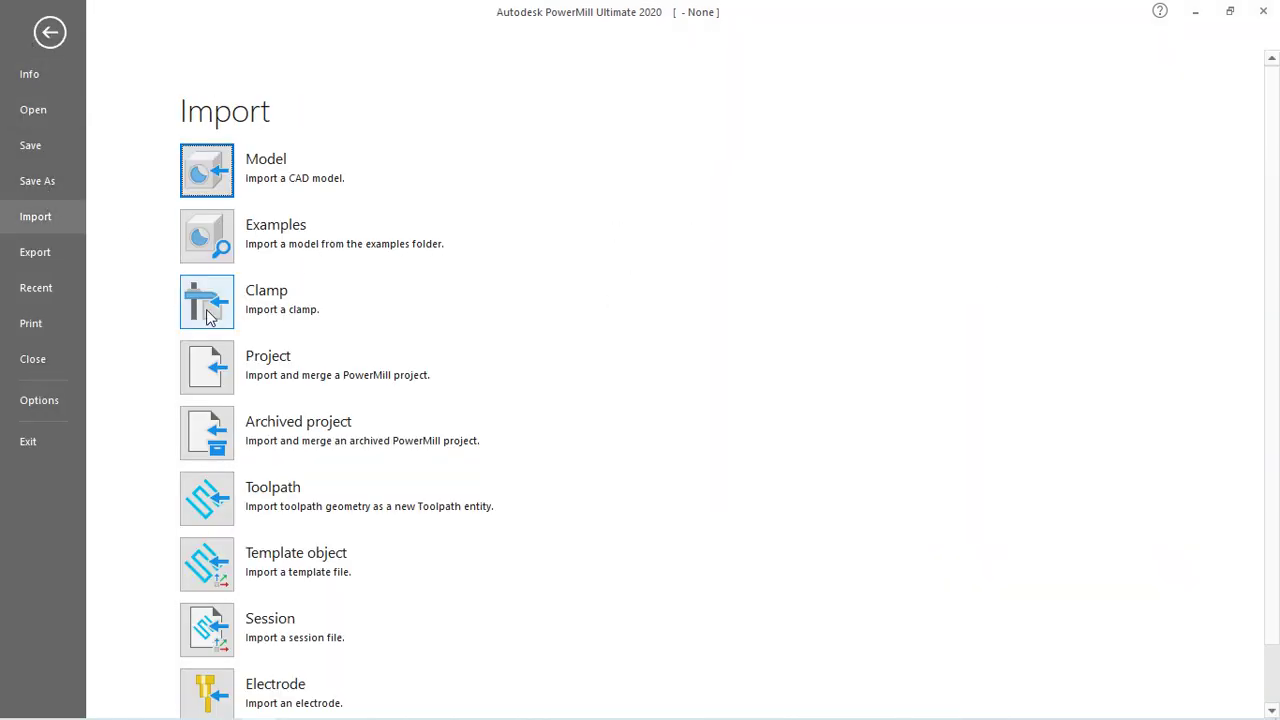
click(215, 227)
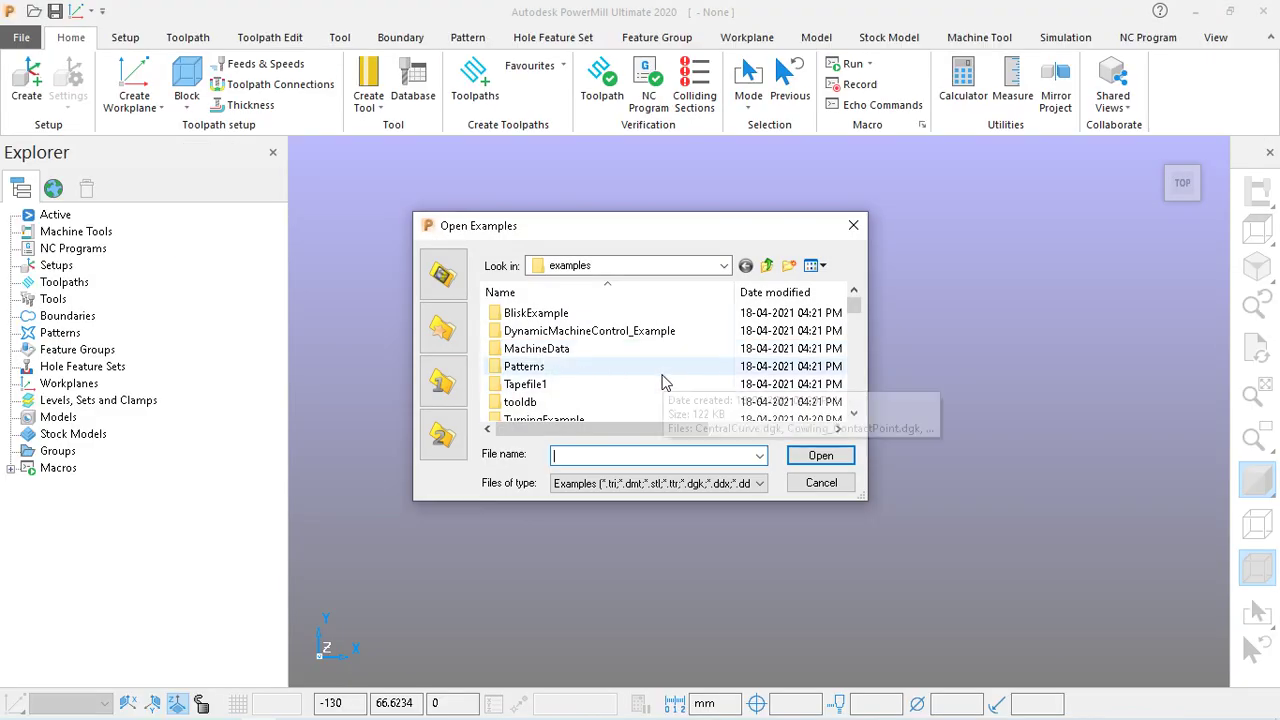
scroll(643, 366, down, 1)
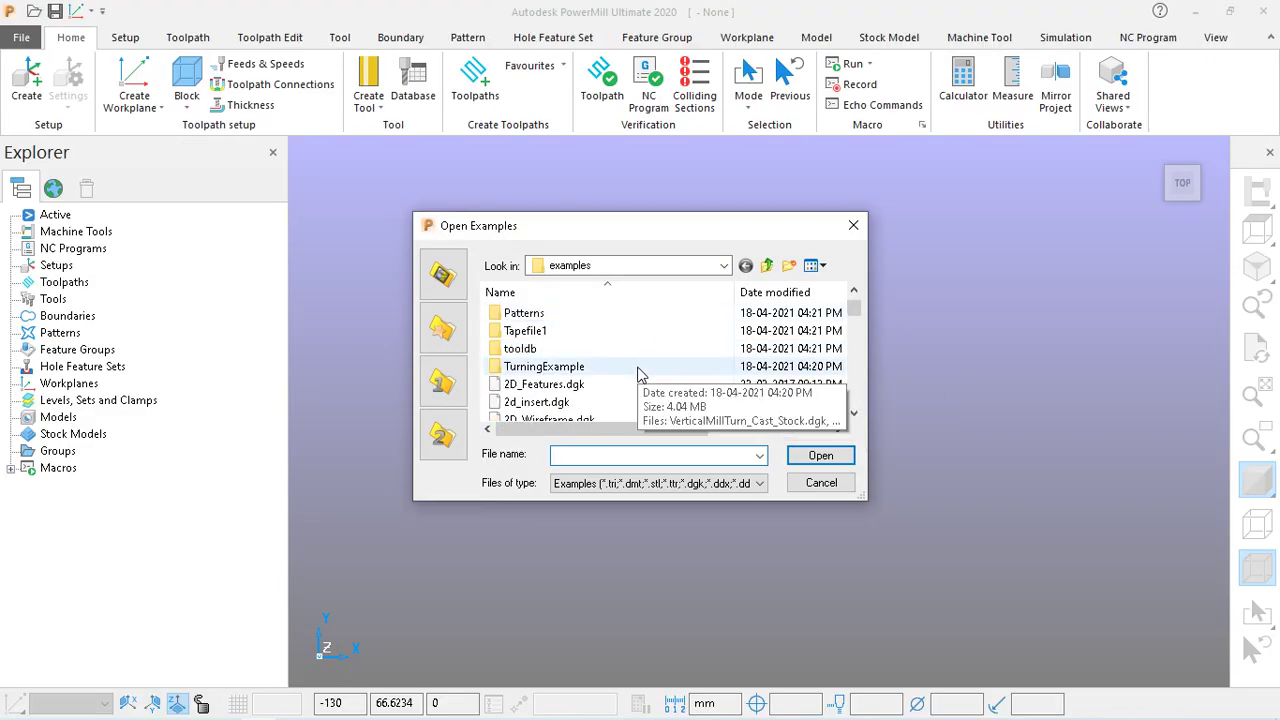
scroll(641, 375, down, 1)
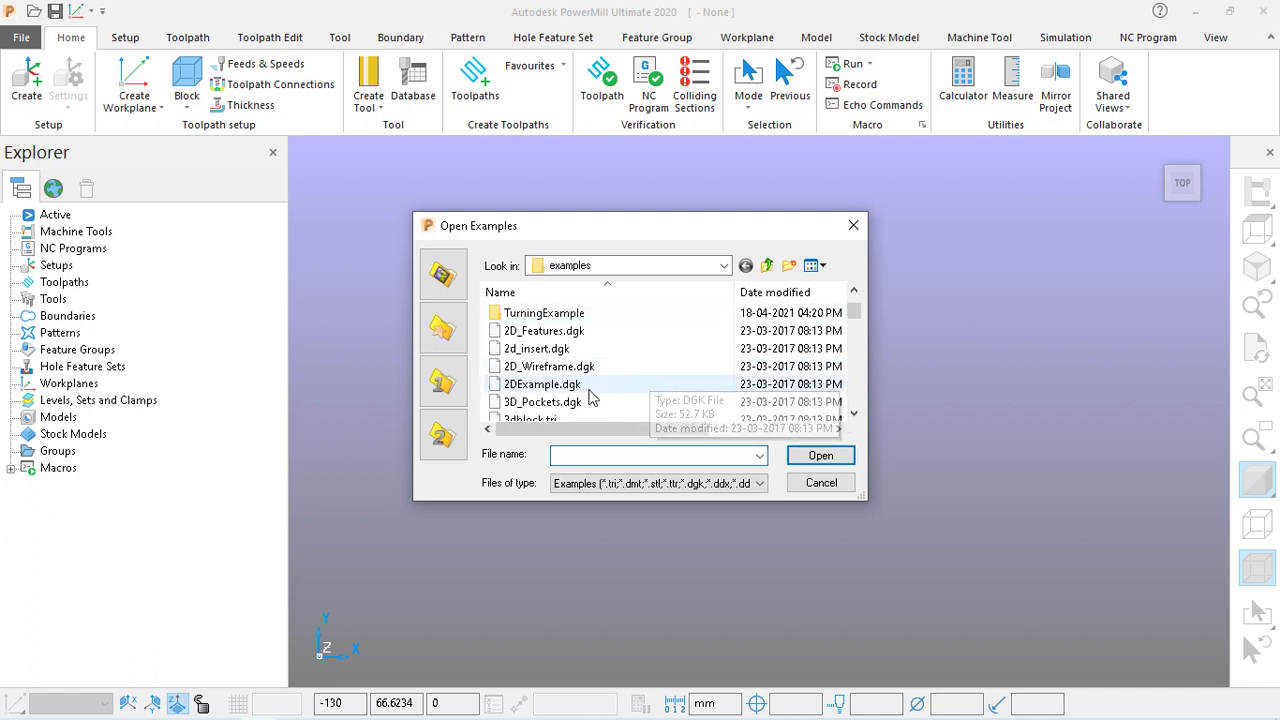
click(550, 403)
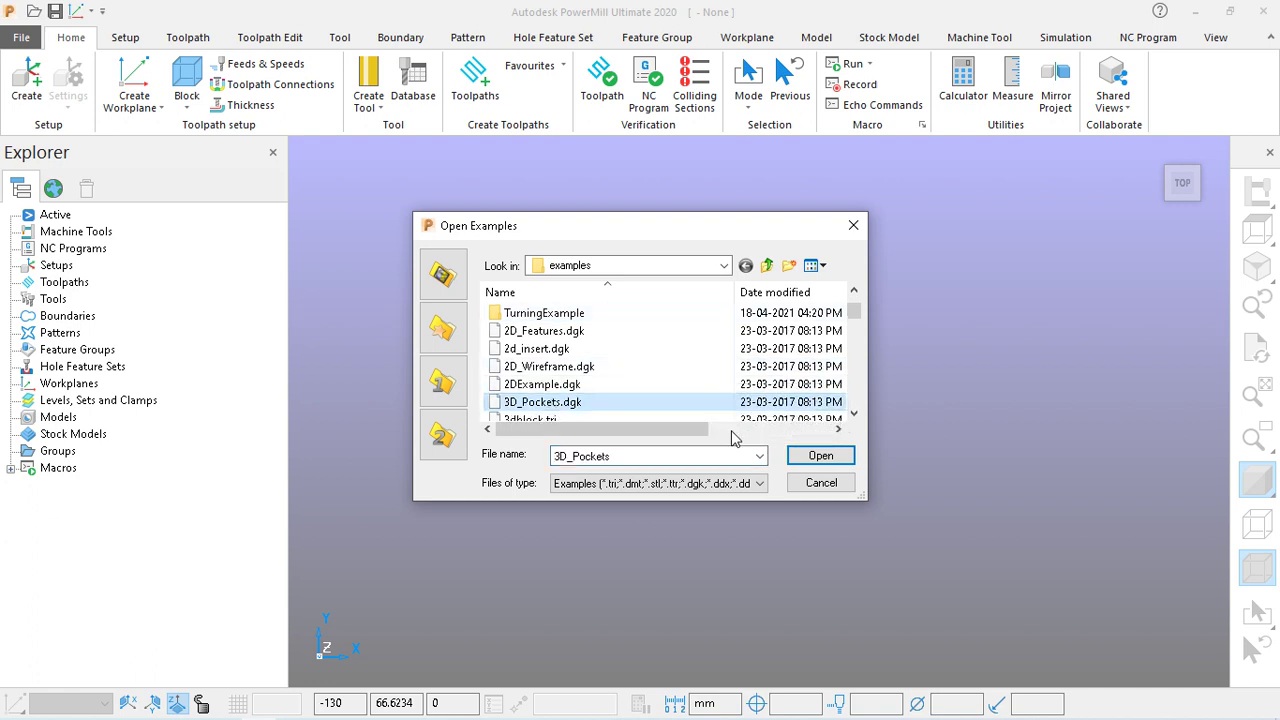
click(845, 456)
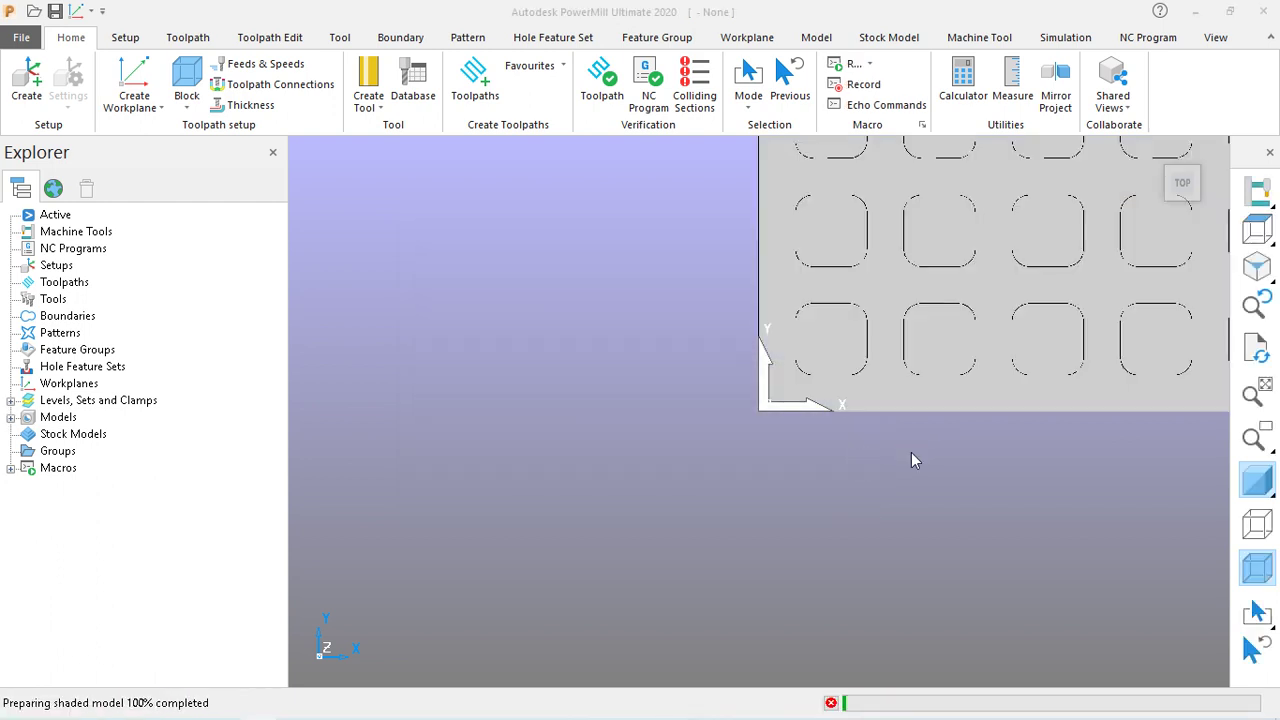
Create a box block around the pocket plate by calculating its limits from the model
click(1252, 235)
middle_drag(828, 403, 858, 302)
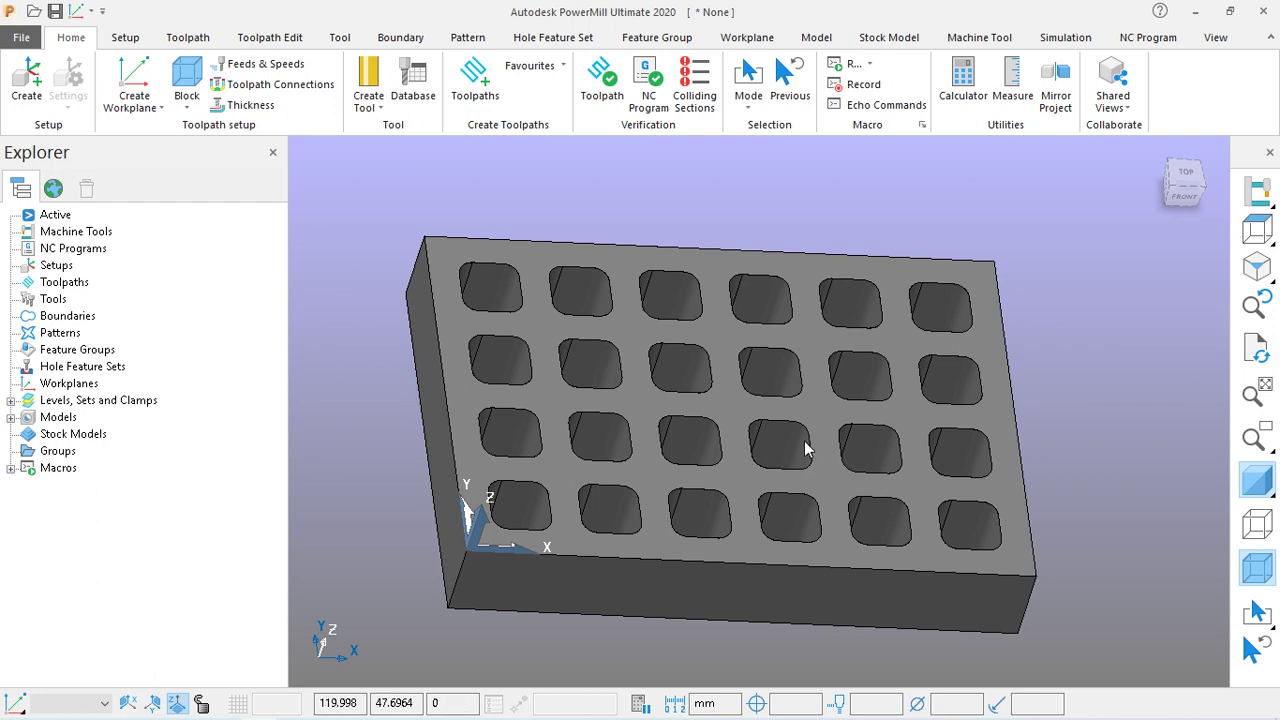
middle_drag(852, 470, 721, 432)
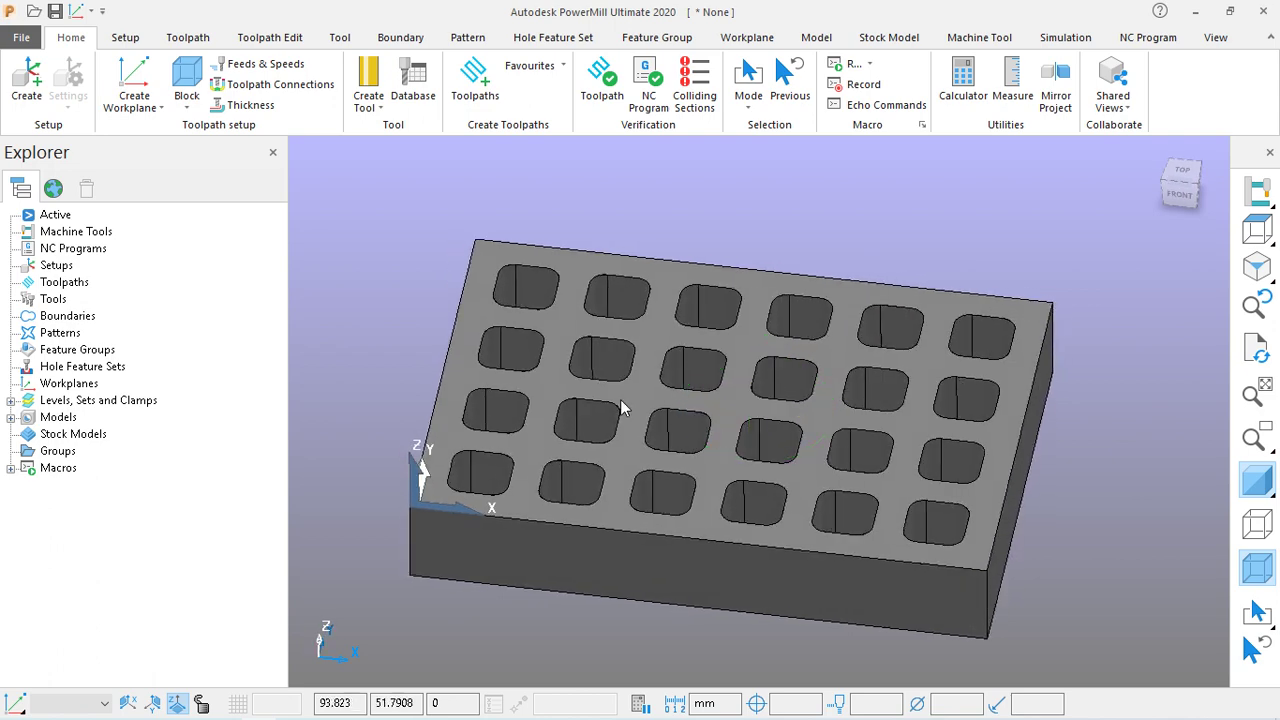
click(186, 76)
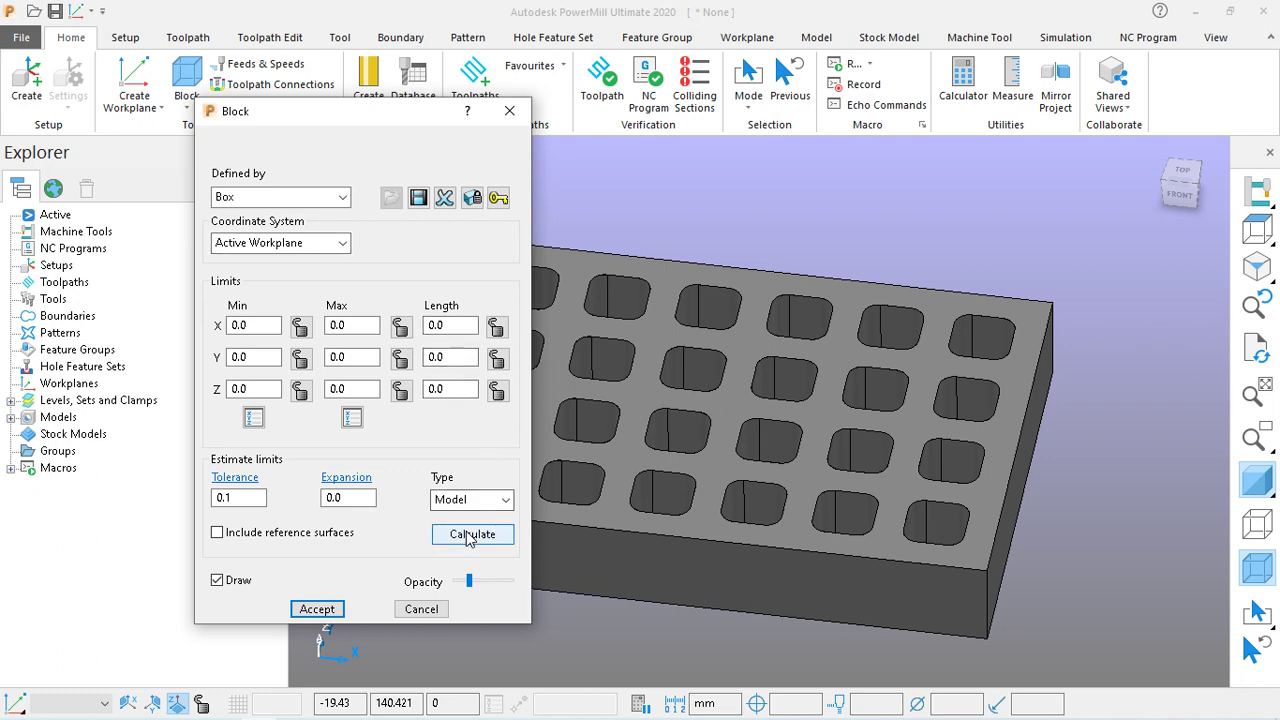
click(470, 533)
click(317, 609)
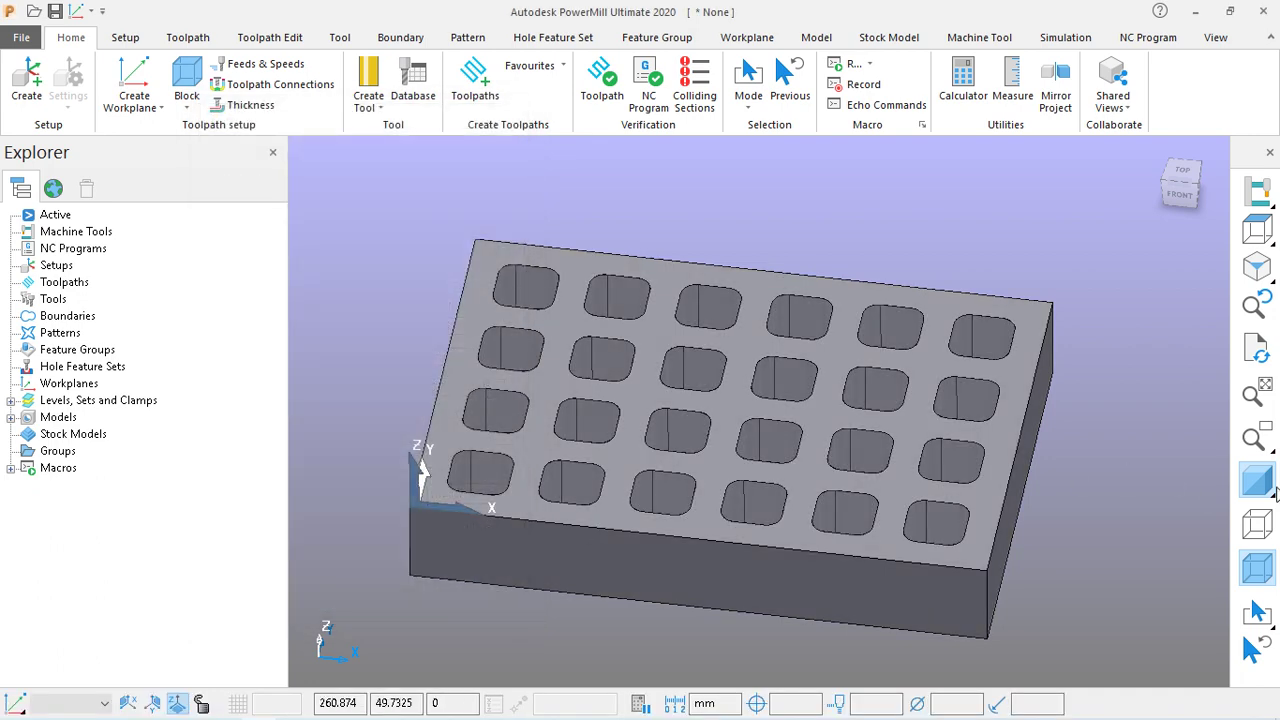
Inspect the block with the model shading turned off, restore the shading and hide the block
click(1257, 482)
middle_drag(745, 414, 1007, 455)
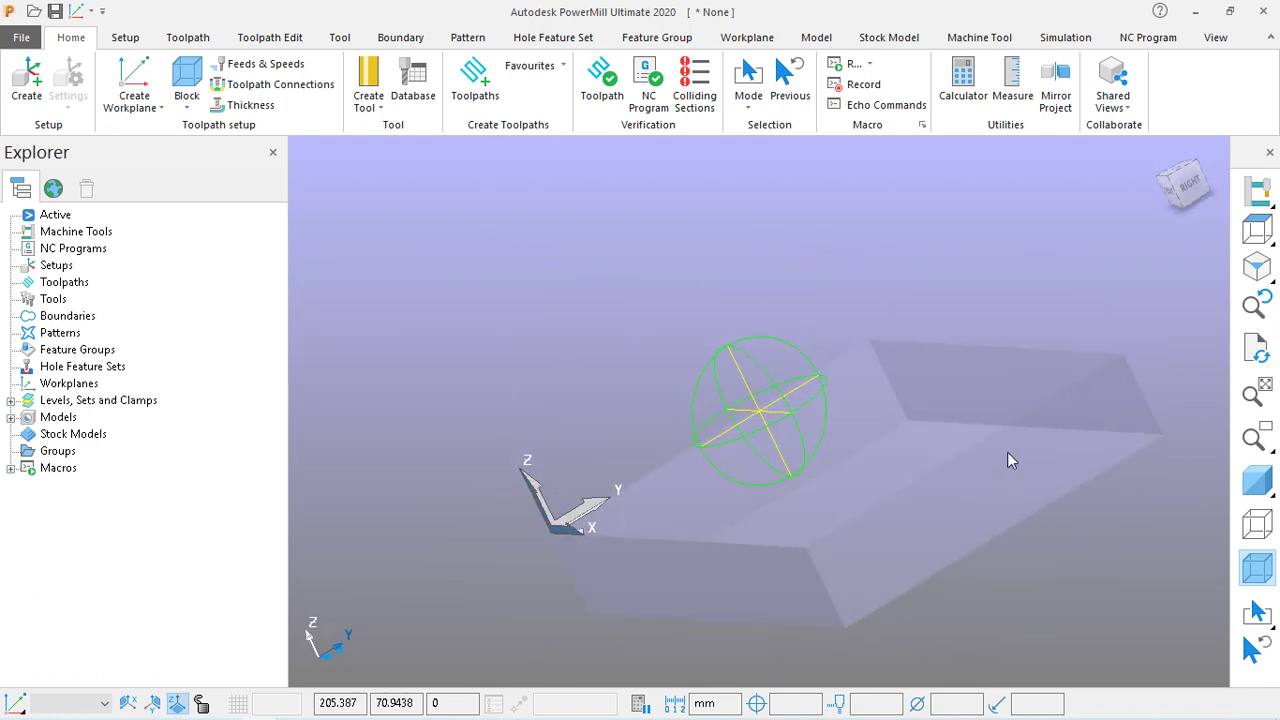
middle_drag(511, 362, 575, 418)
click(1262, 480)
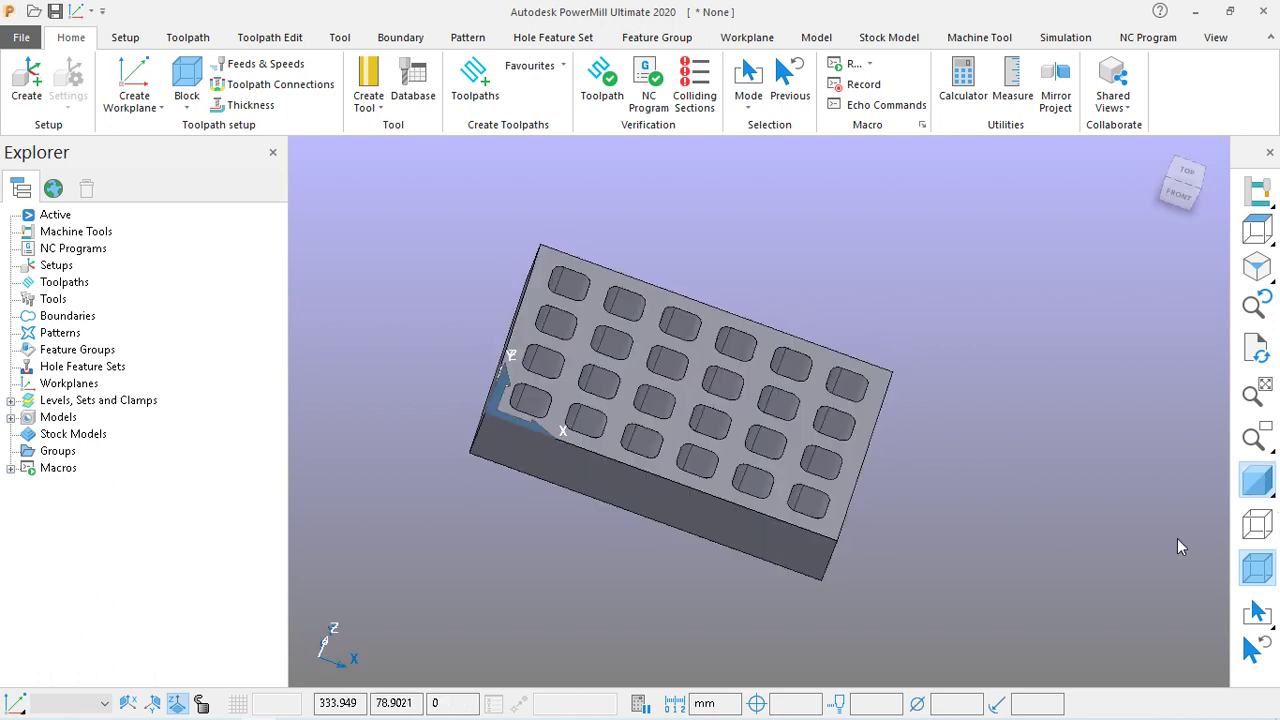
click(1262, 572)
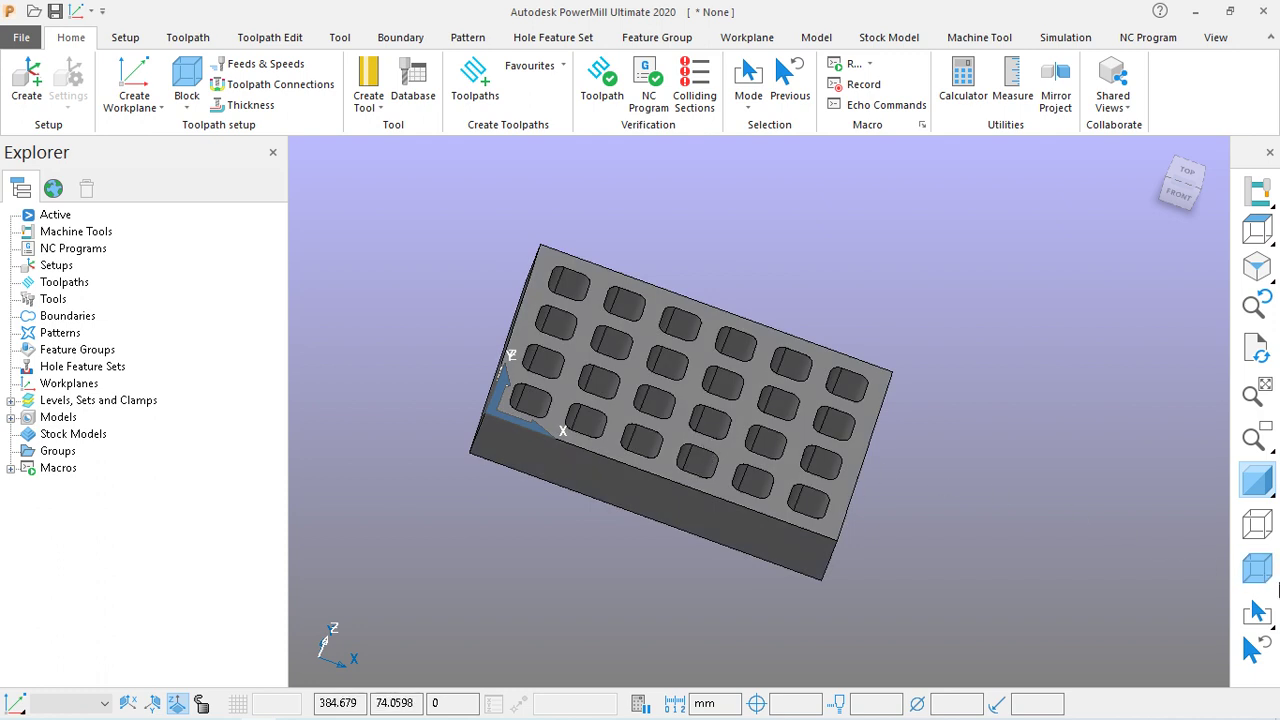
Redisplay the block together with the shaded pocket plate and inspect them from several angles
click(1262, 572)
click(1263, 482)
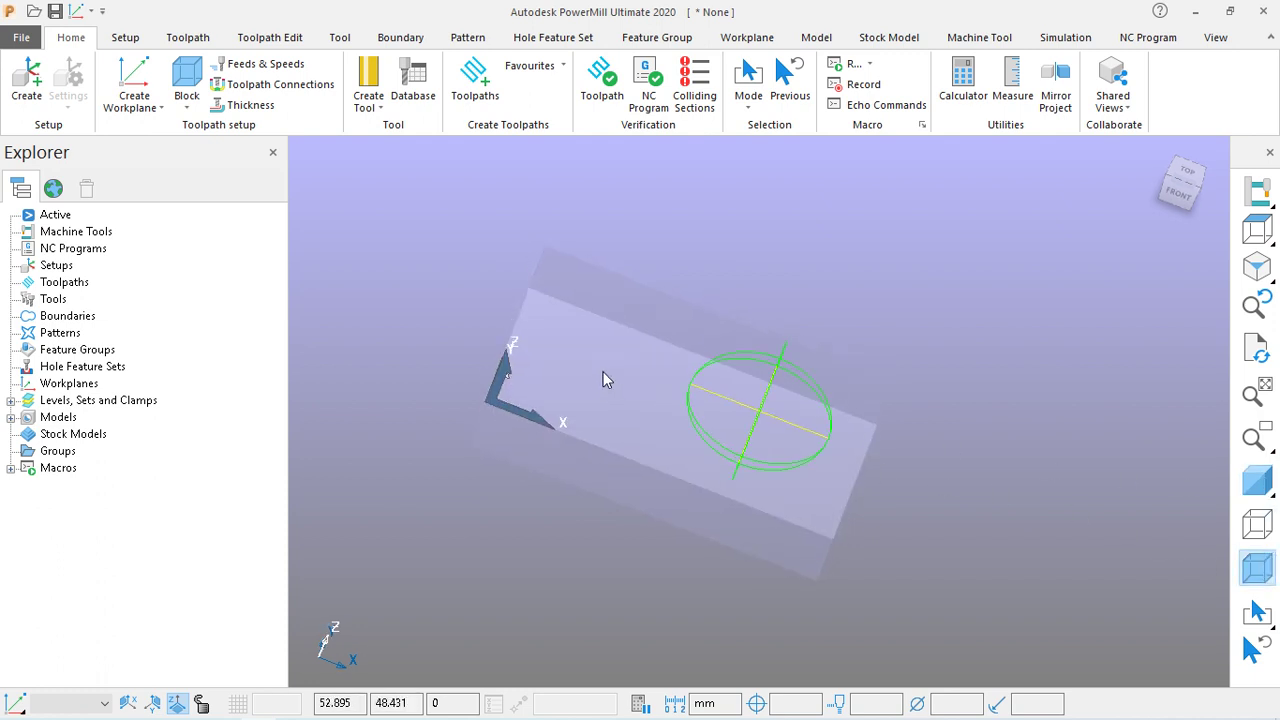
click(1265, 484)
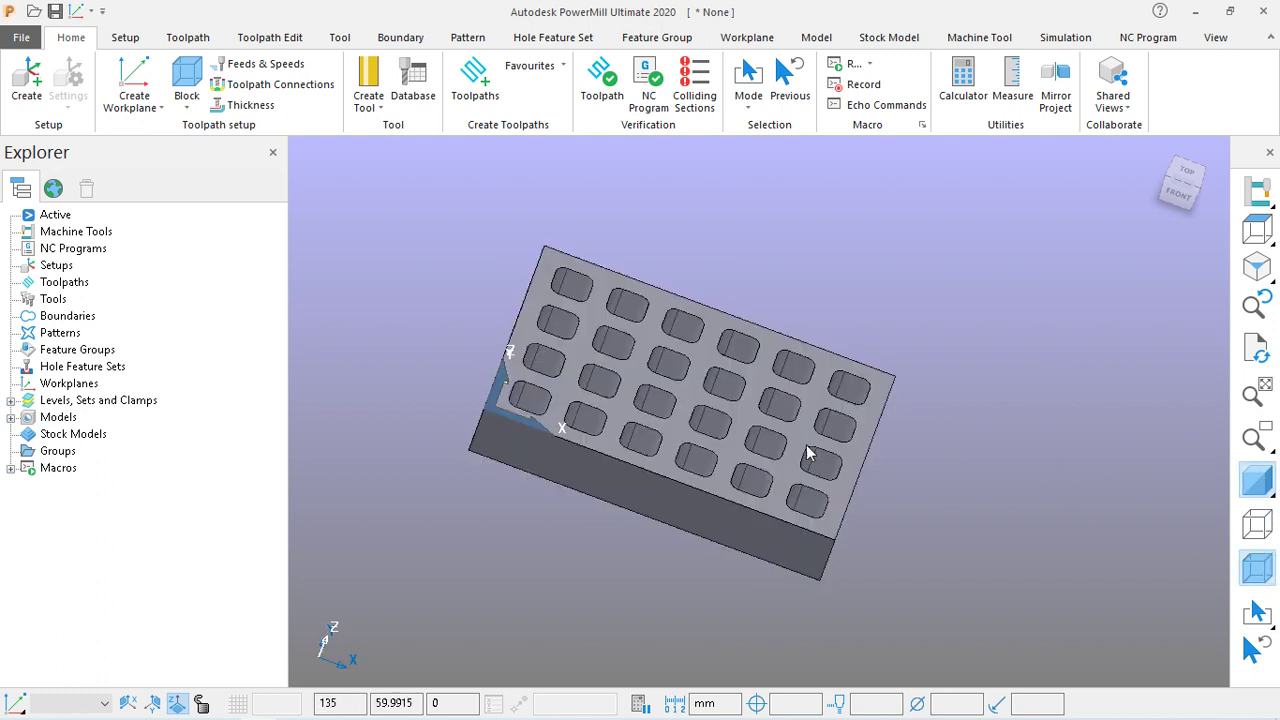
mouse_move(854, 391)
middle_down()
mouse_move(650, 453)
mouse_move(883, 358)
mouse_move(942, 395)
mouse_move(831, 375)
mouse_move(795, 402)
middle_up()
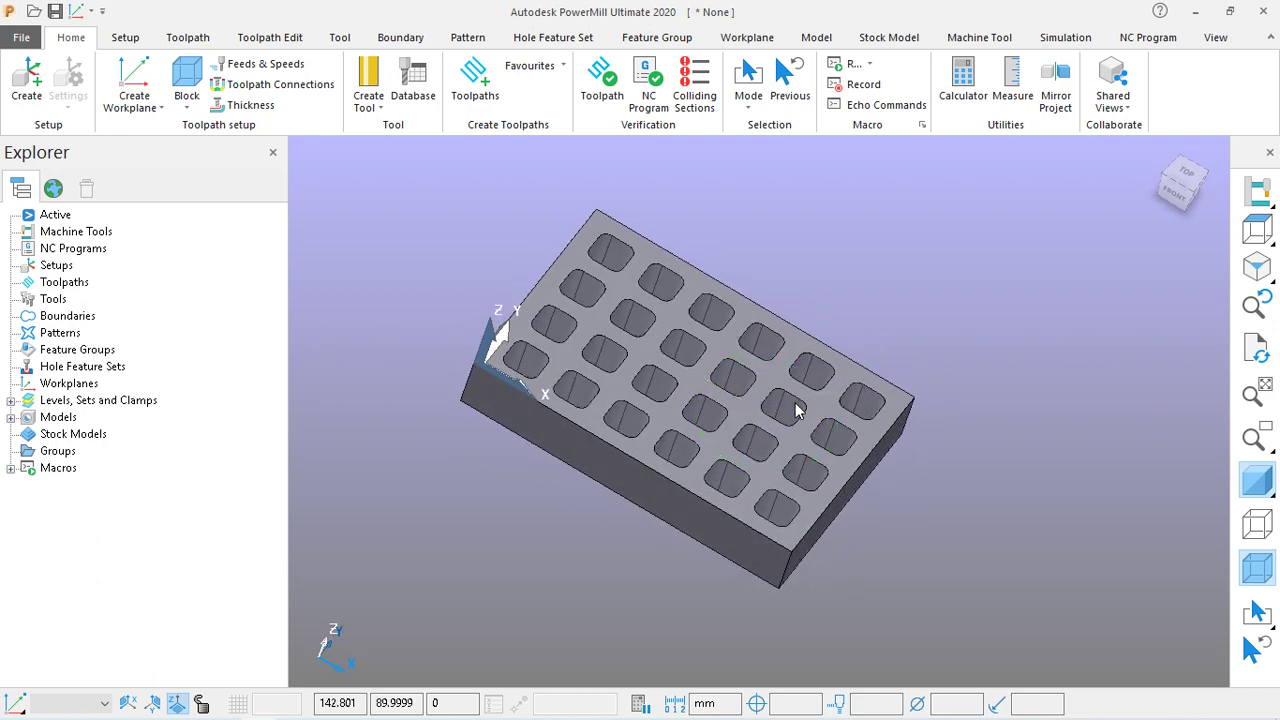
middle_drag(849, 403, 780, 392)
middle_drag(935, 478, 980, 443)
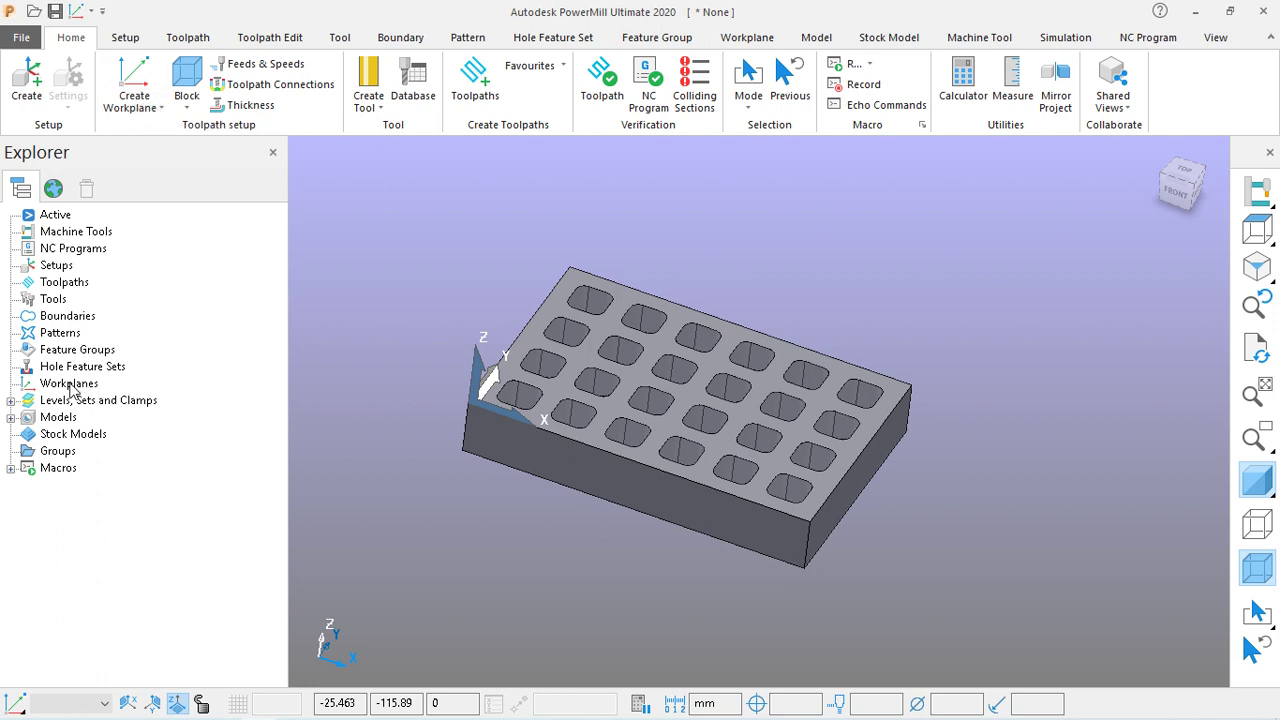
click(161, 108)
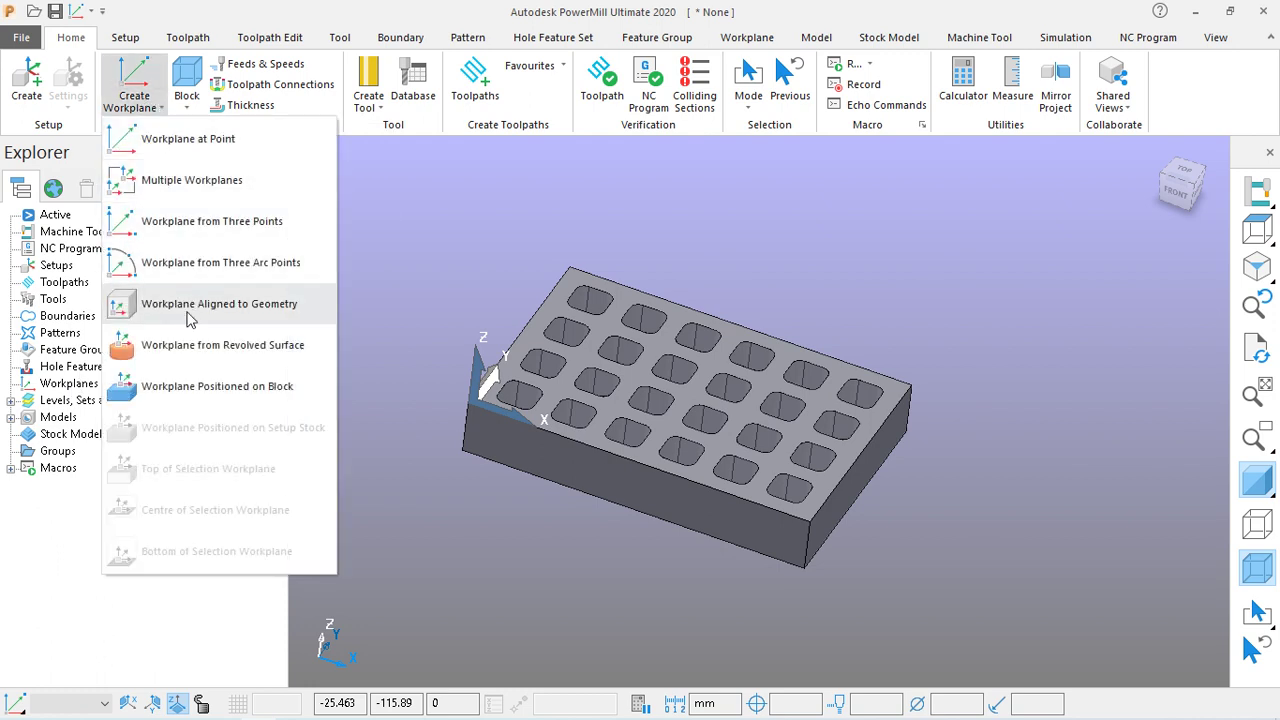
click(430, 208)
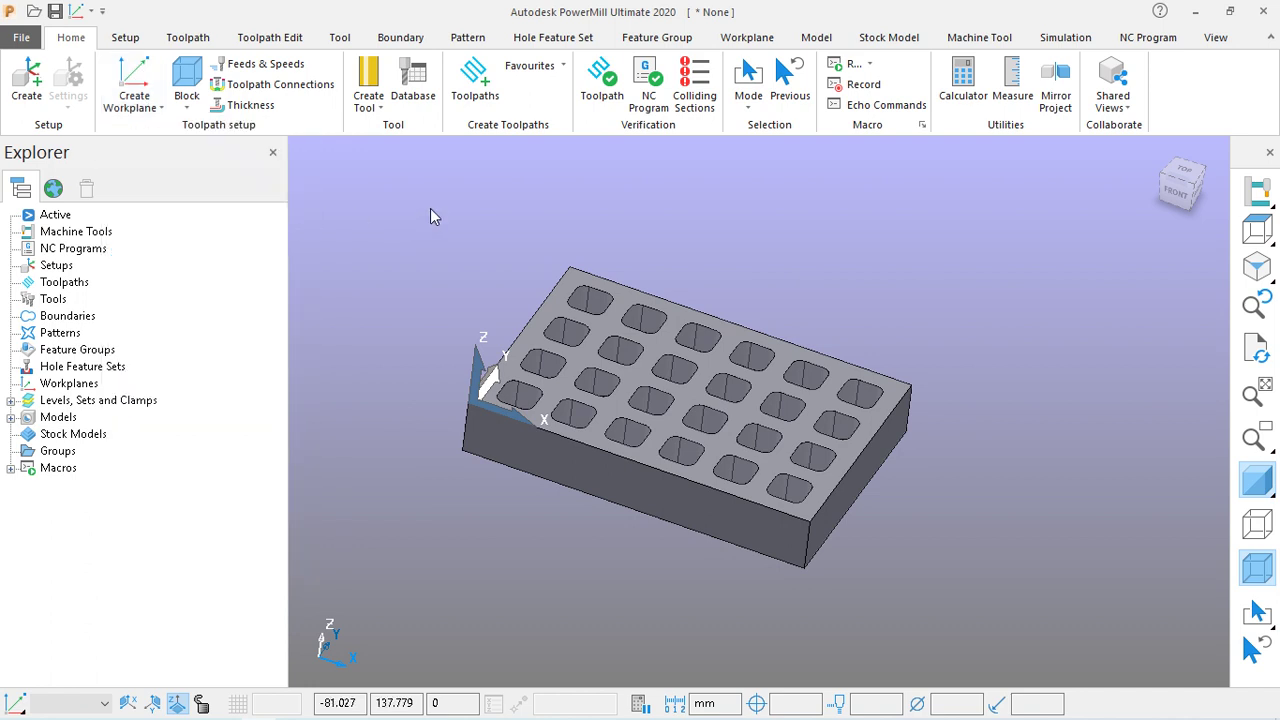
right_click(65, 386)
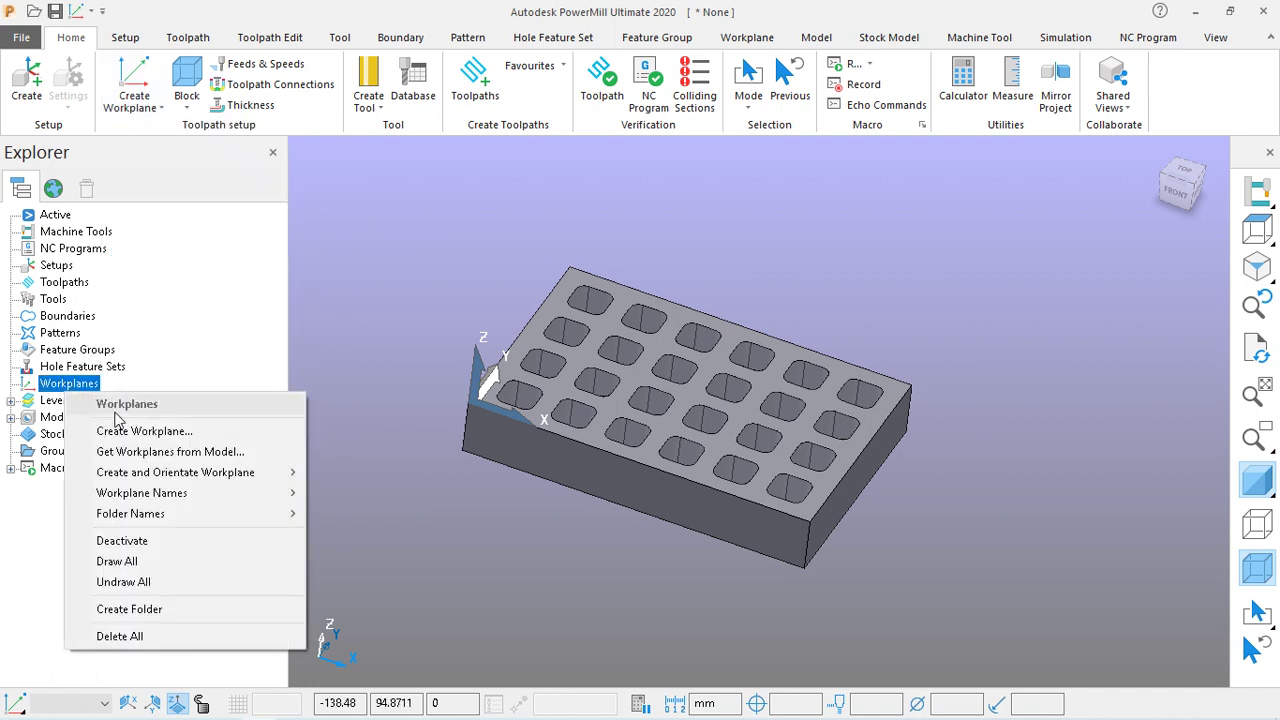
mouse_move(222, 480)
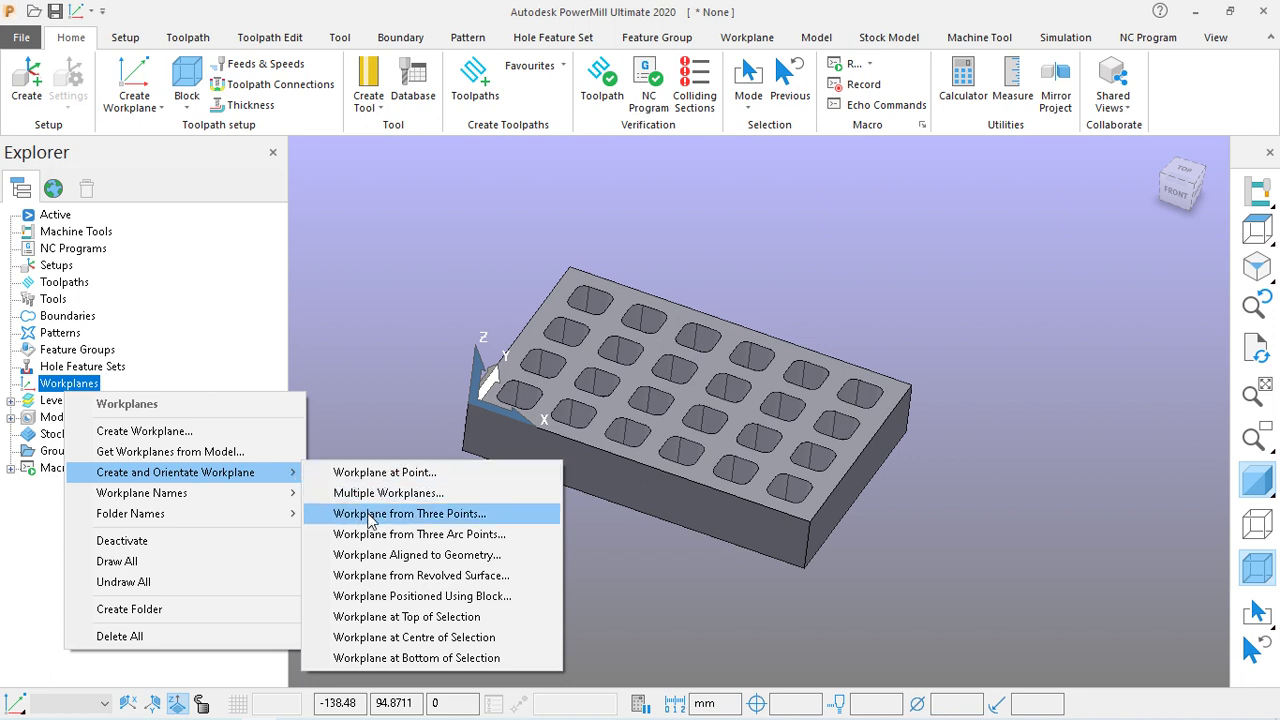
mouse_move(163, 477)
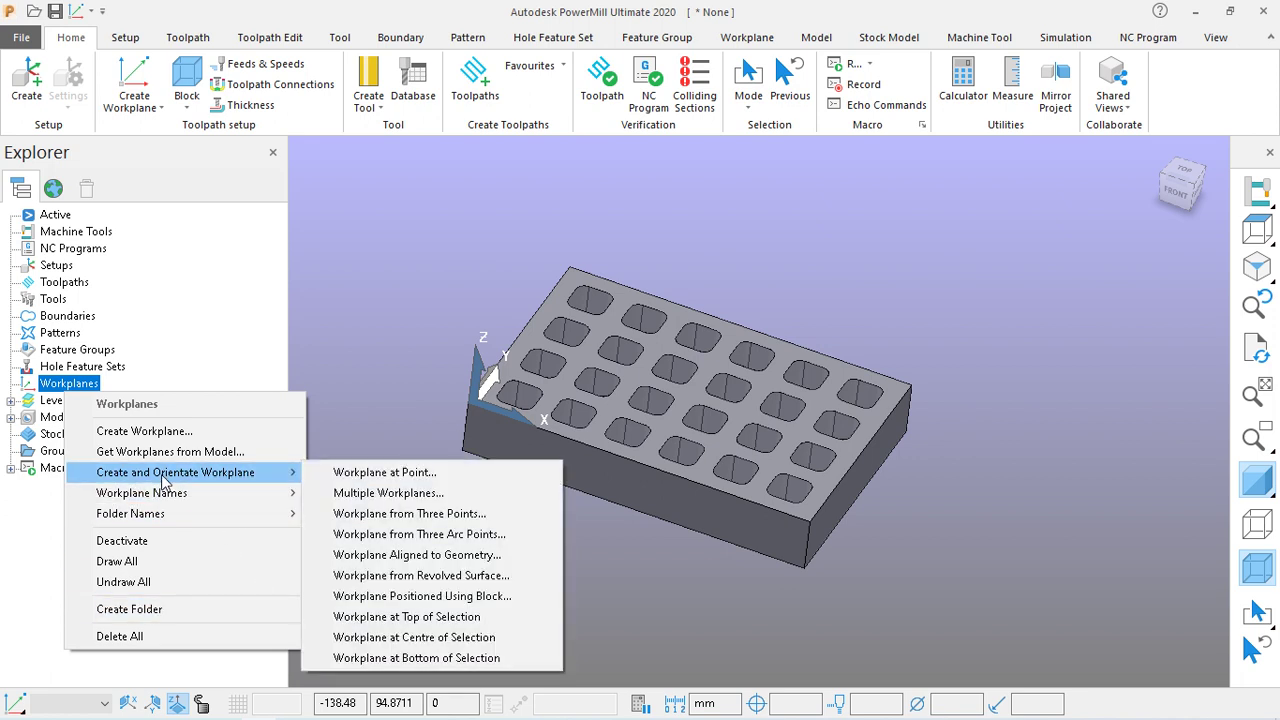
click(400, 364)
Create a workplane positioned using the block, placed at the centre of the block's top face
mouse_move(180, 473)
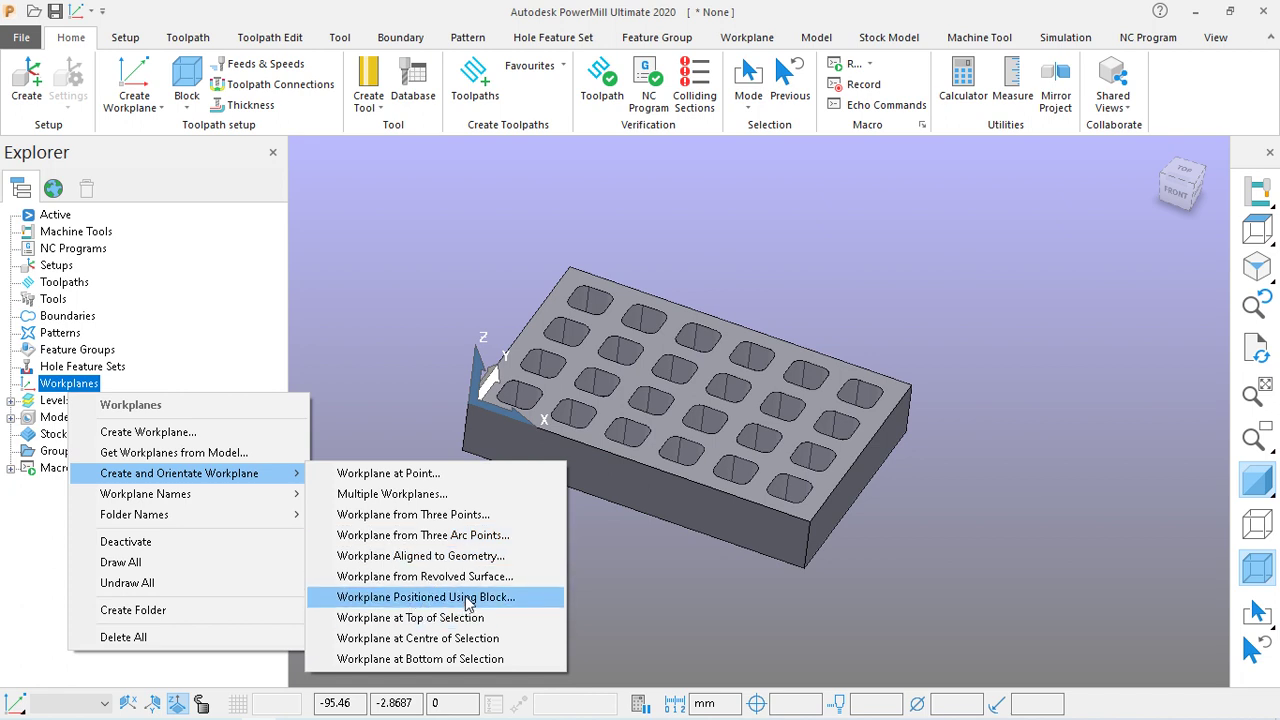
click(466, 598)
middle_drag(974, 397, 903, 415)
click(508, 310)
scroll(510, 335, up, 3)
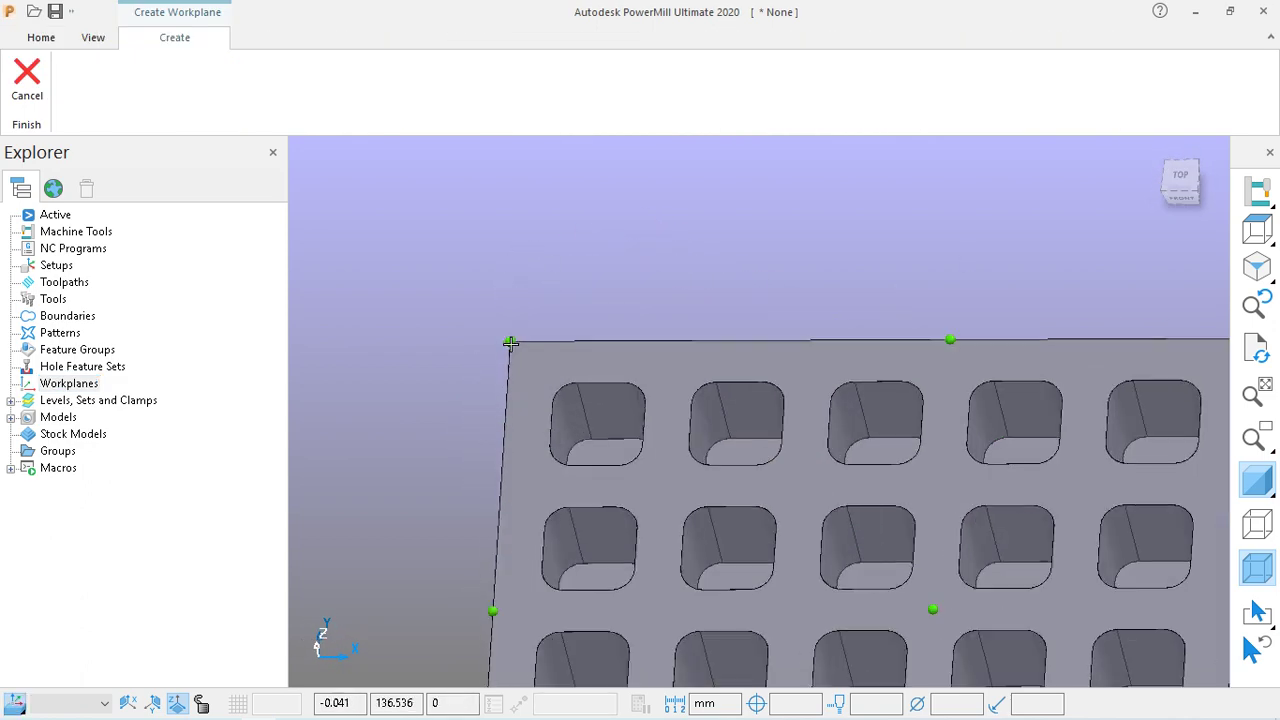
scroll(457, 257, down, 3)
middle_drag(1041, 439, 1109, 400)
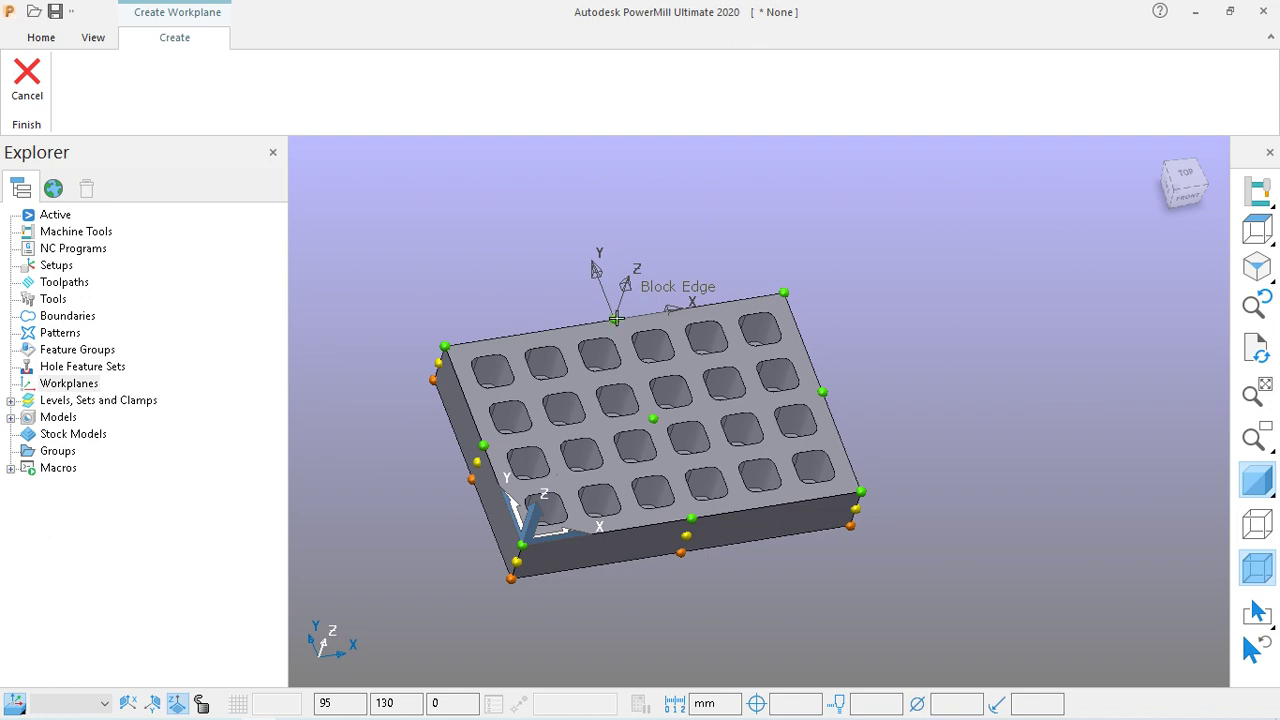
middle_drag(900, 420, 735, 458)
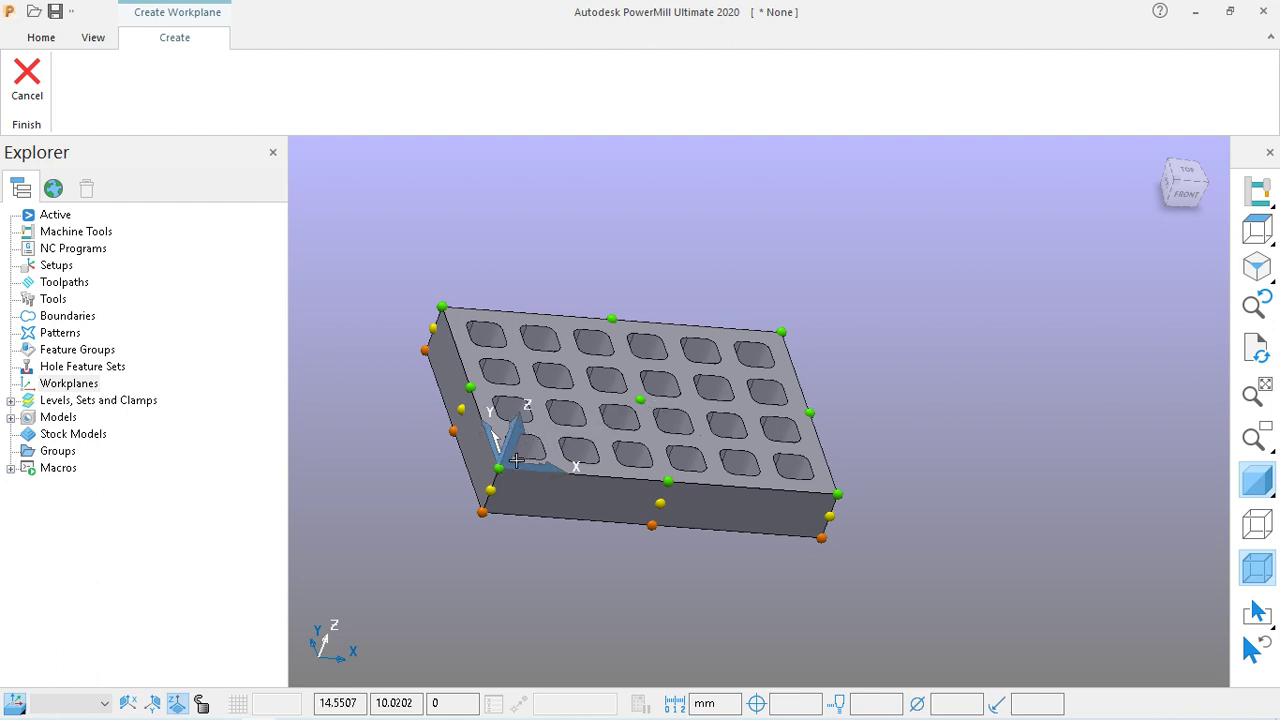
middle_drag(997, 406, 891, 377)
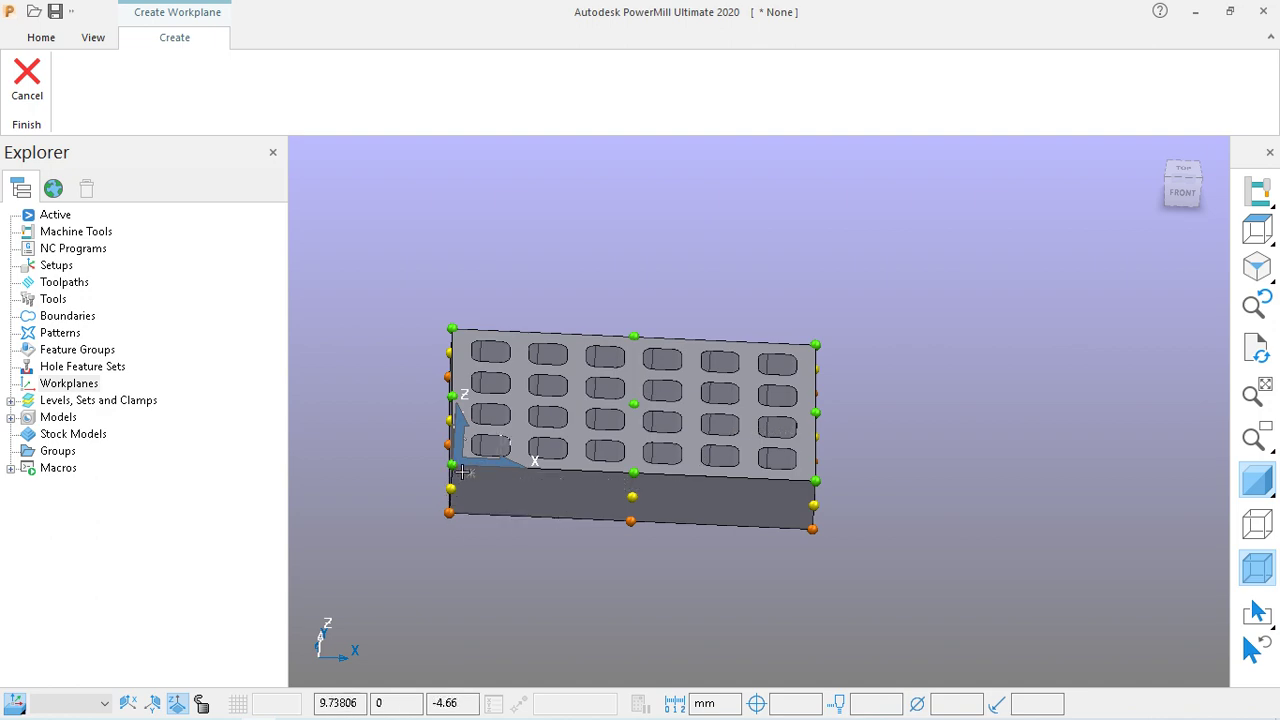
mouse_move(1037, 434)
middle_down()
mouse_move(957, 486)
mouse_move(1043, 457)
middle_up()
middle_drag(611, 254, 654, 306)
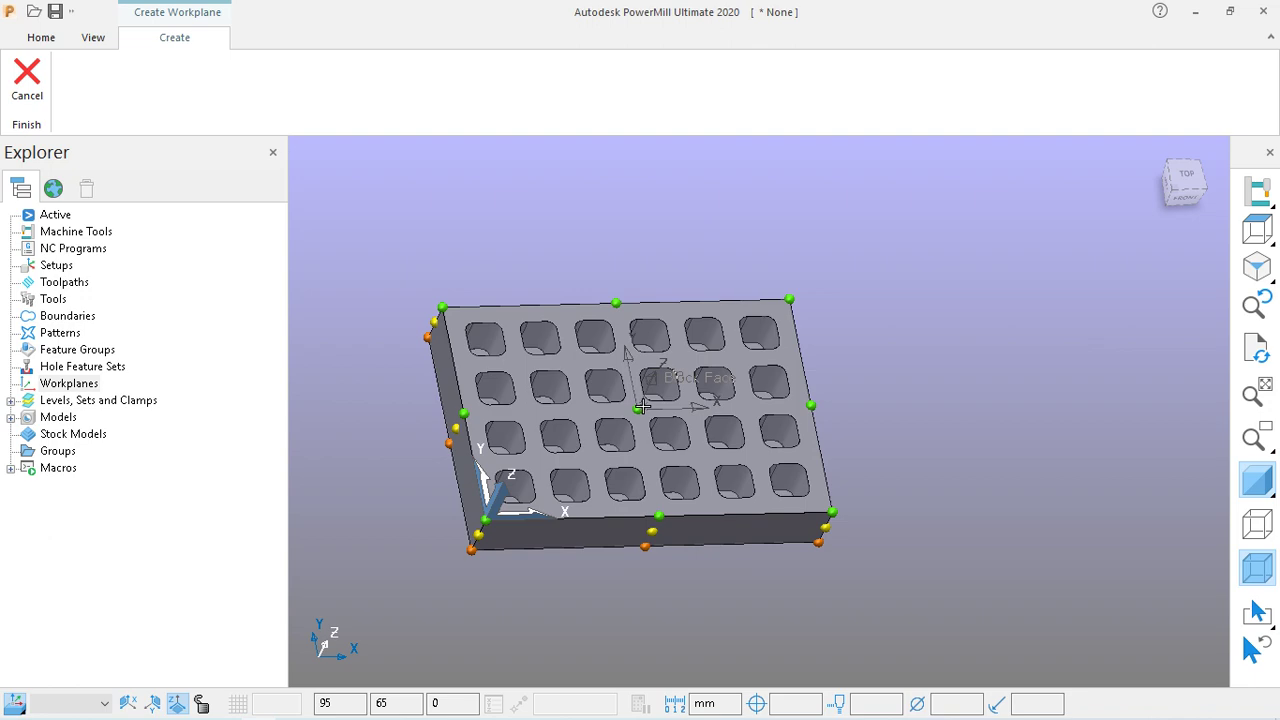
click(641, 405)
middle_drag(807, 397, 831, 304)
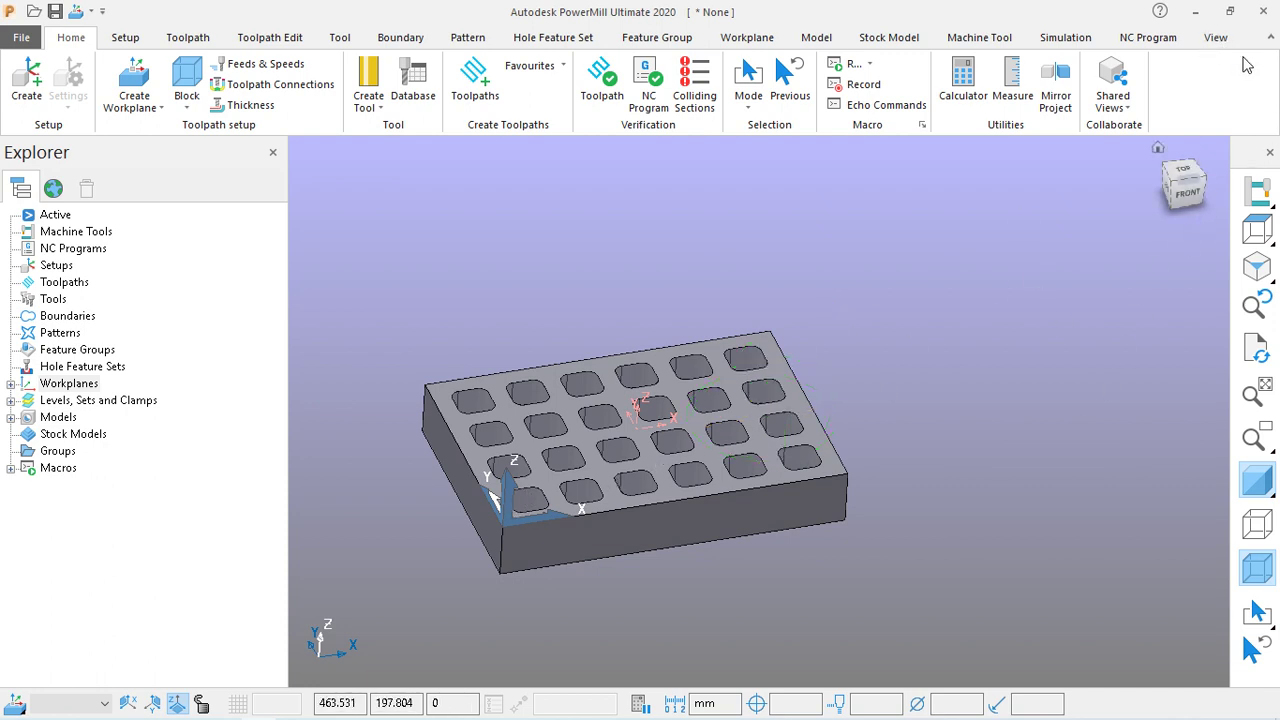
Turn off the display of the global transform axes
click(1215, 37)
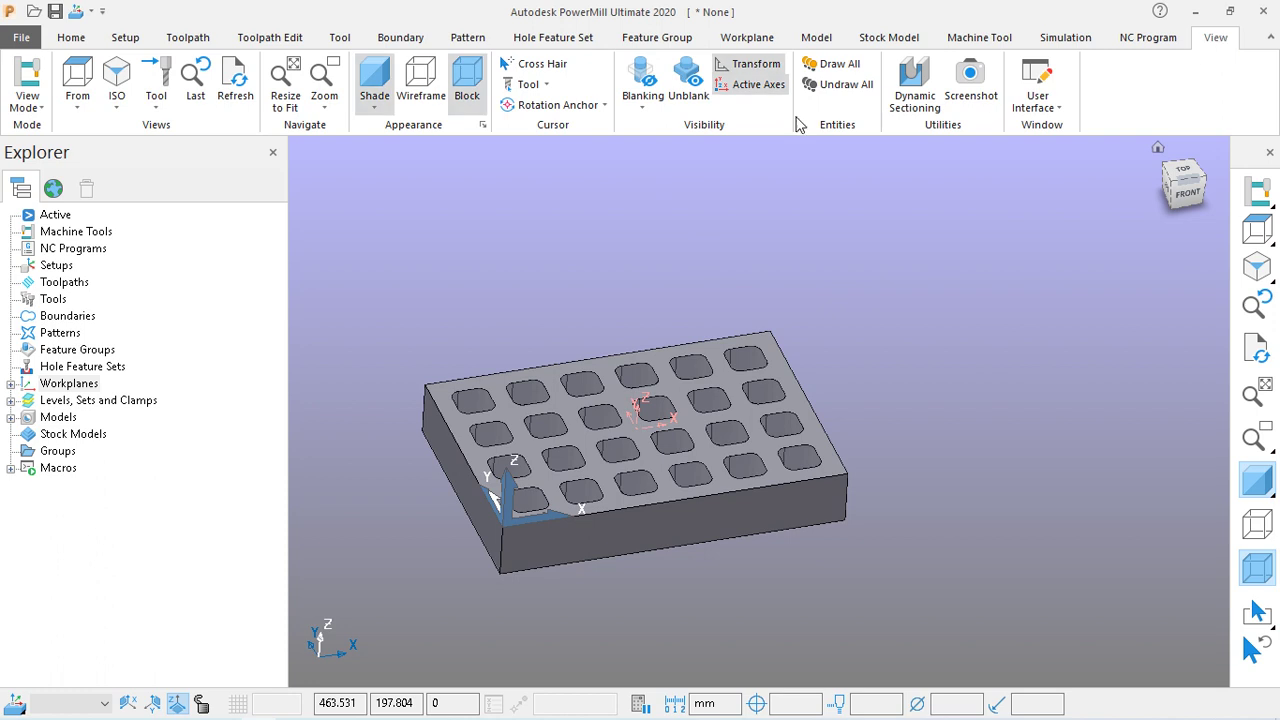
click(740, 68)
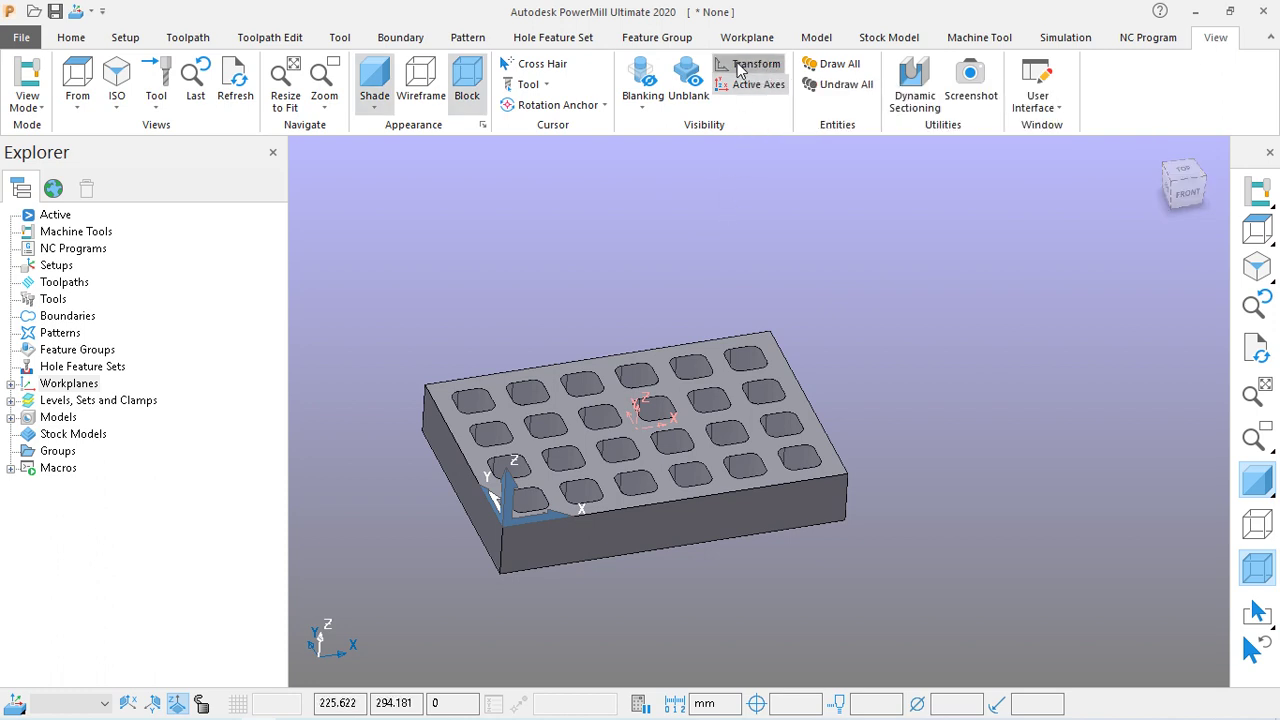
click(740, 68)
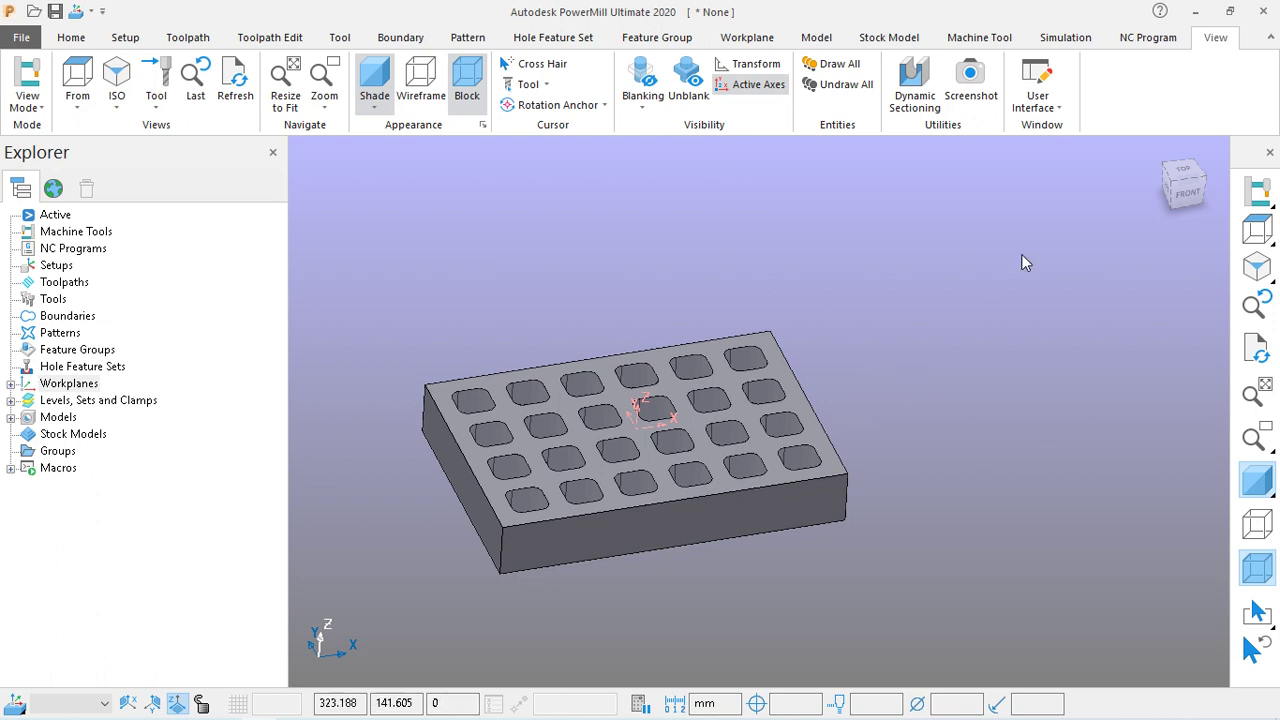
click(71, 40)
mouse_move(726, 383)
middle_down()
mouse_move(844, 258)
mouse_move(746, 303)
mouse_move(786, 349)
mouse_move(740, 370)
middle_up()
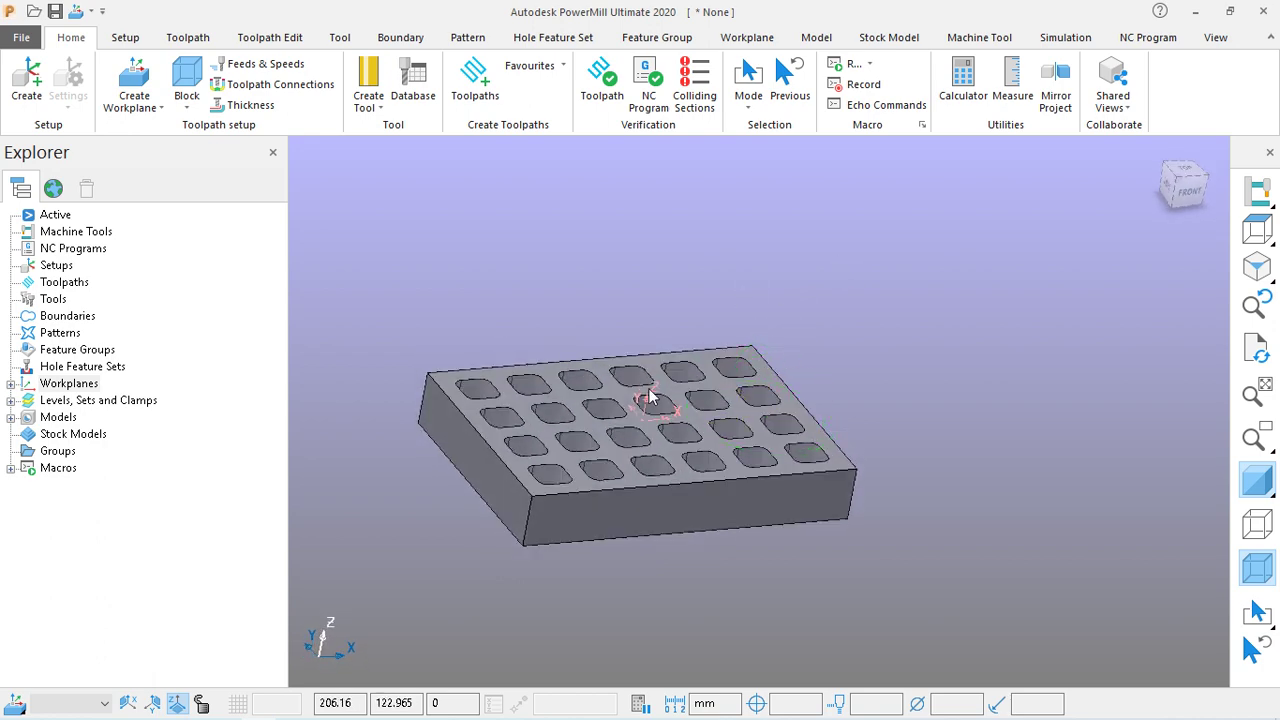
Activate the new workplane at the centre of the plate's top face
click(11, 384)
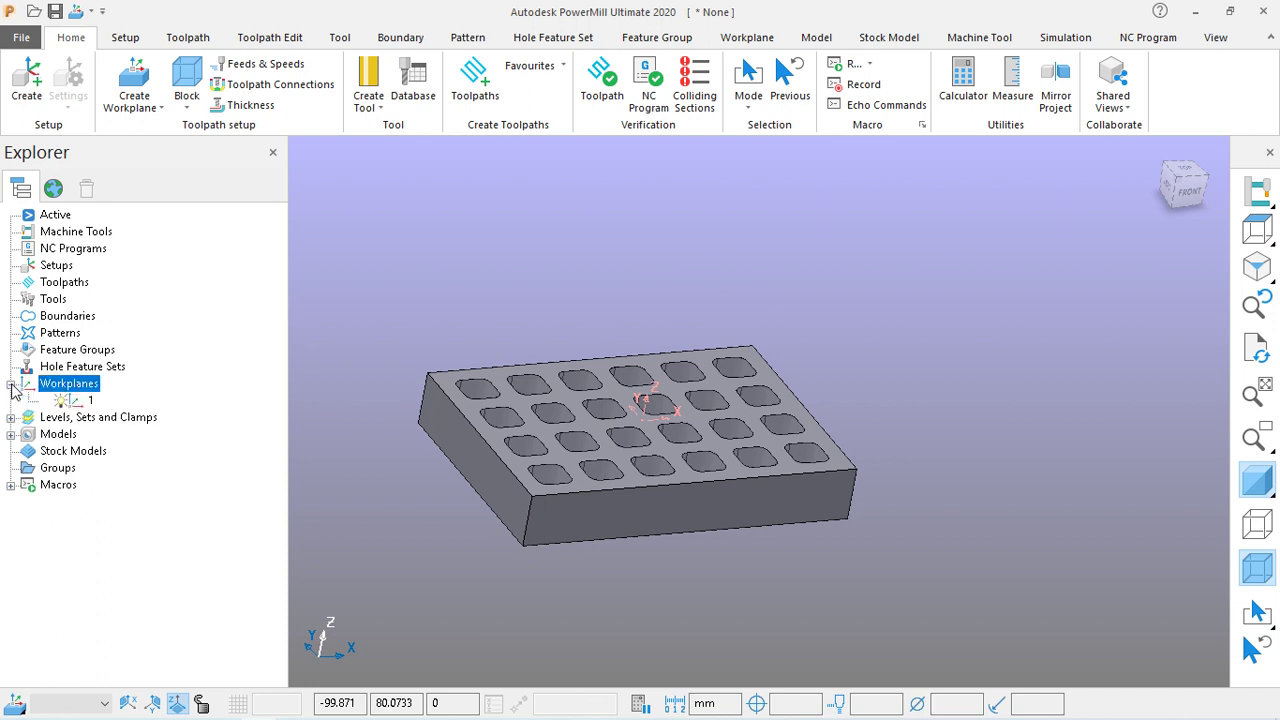
right_click(70, 405)
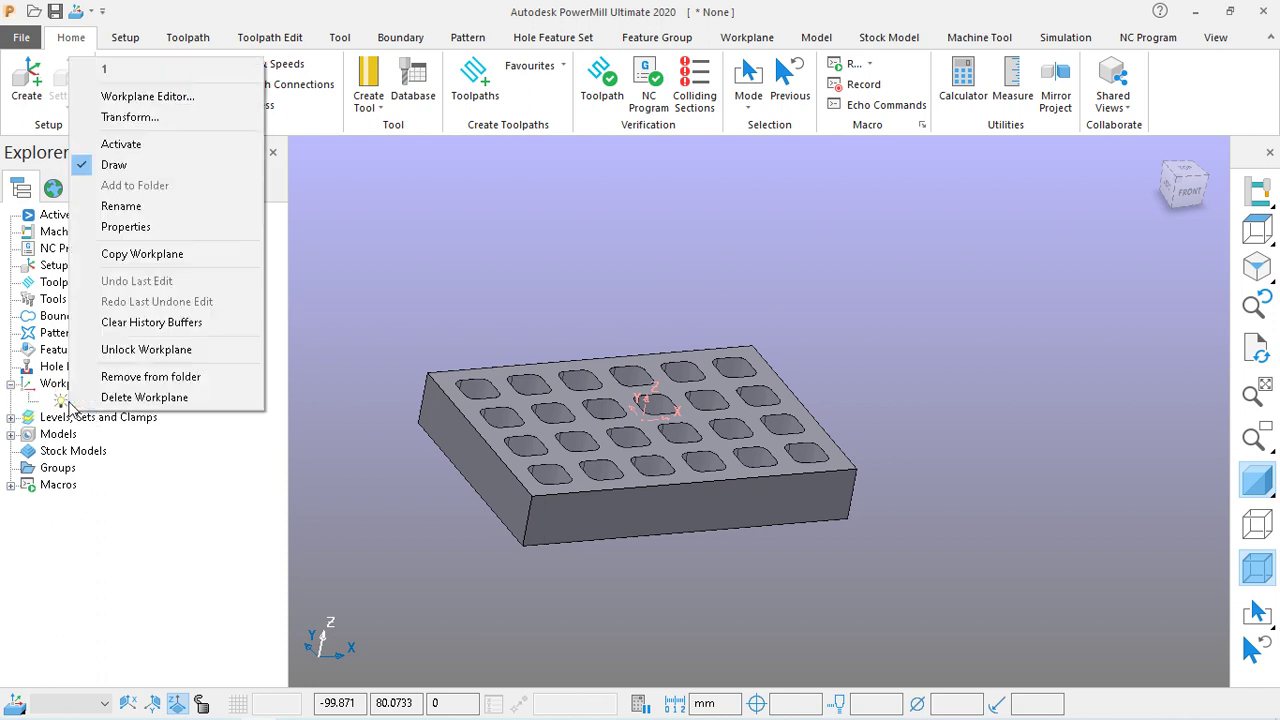
click(160, 144)
middle_drag(951, 486, 818, 467)
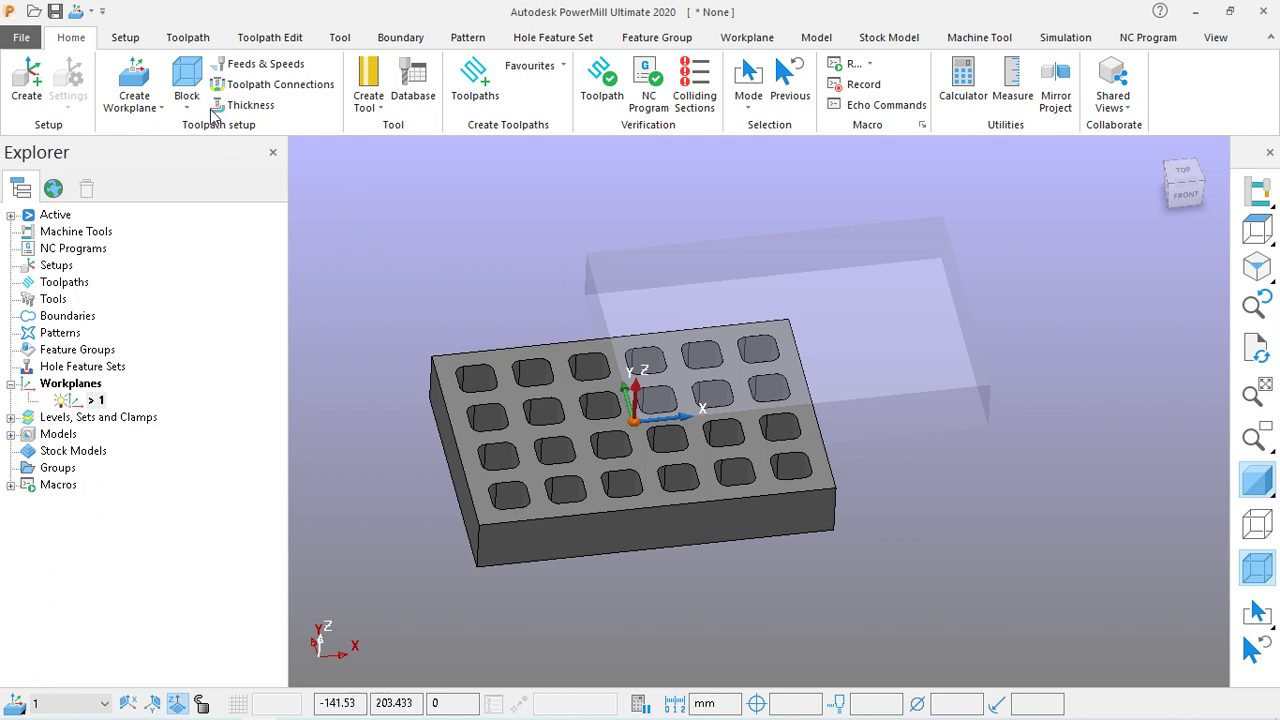
Recalculate the box block from the model limits relative to the active workplane and accept it
click(186, 82)
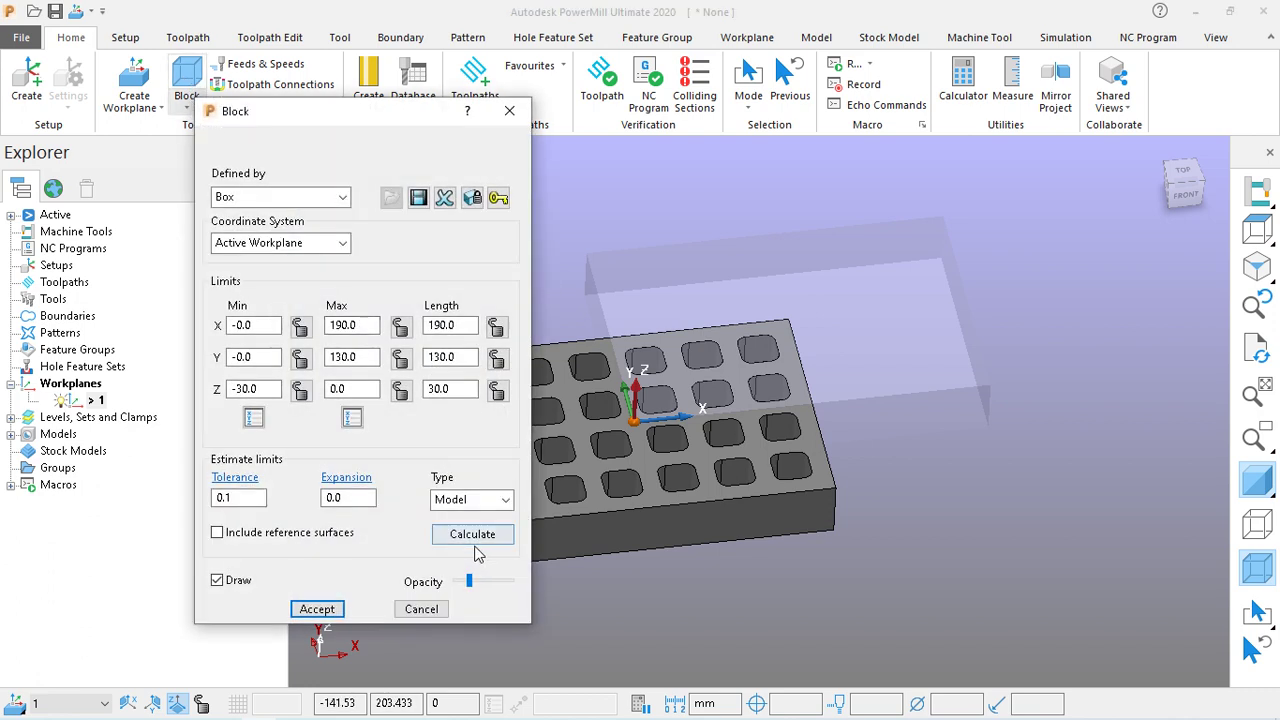
click(470, 535)
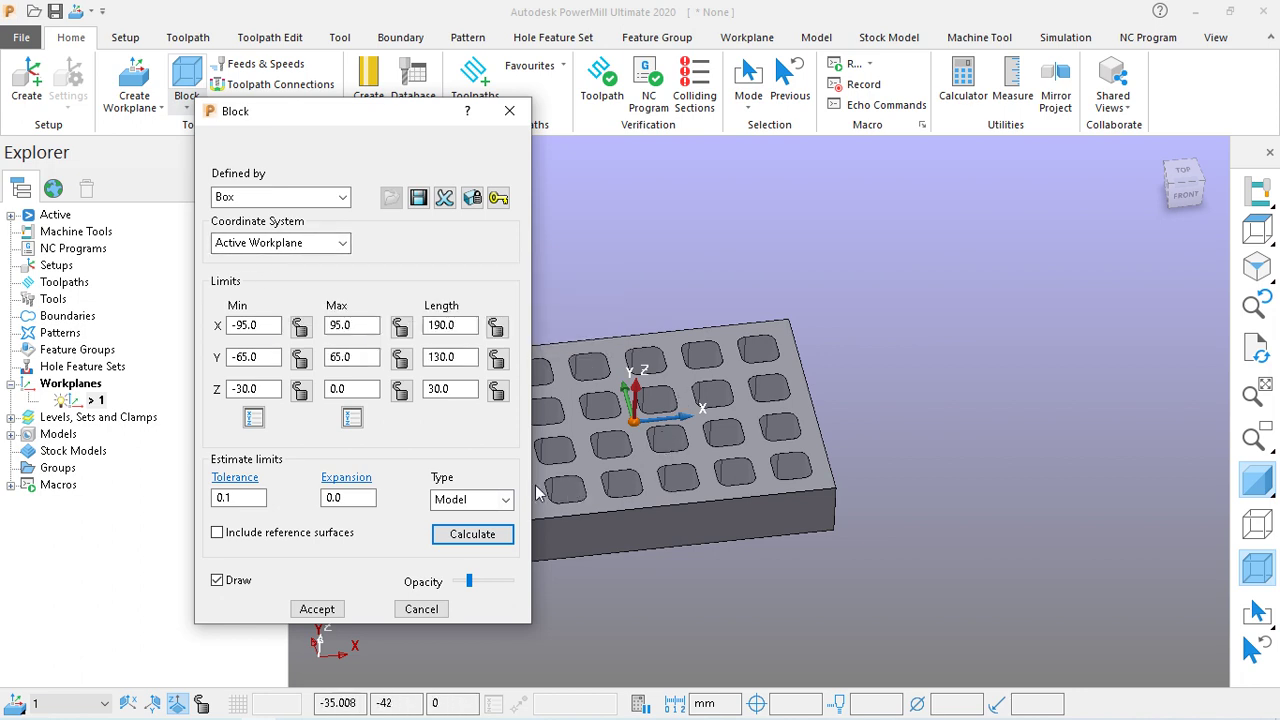
click(315, 610)
Examine the plate's pockets, the recalculated block and the centred workplane from several angles and distances
middle_drag(671, 452, 661, 362)
scroll(463, 419, up, 3)
scroll(463, 419, down, 3)
middle_drag(463, 419, 879, 384)
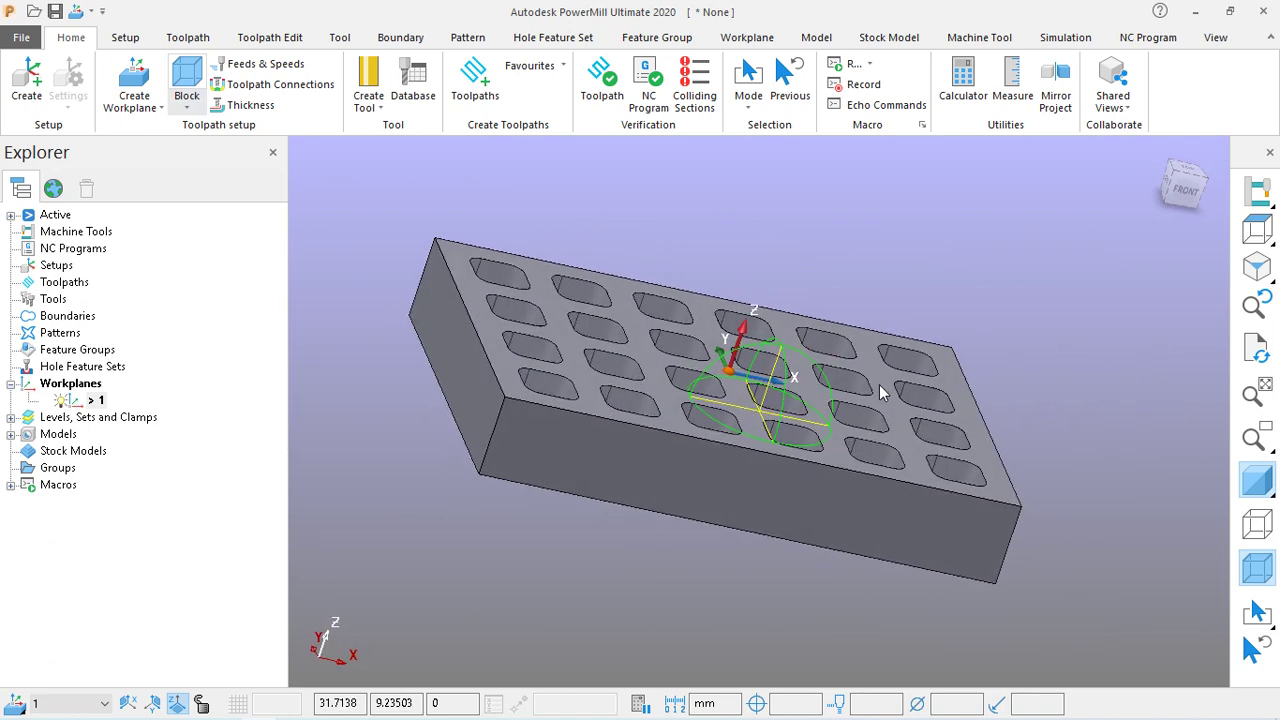
middle_drag(535, 294, 495, 397)
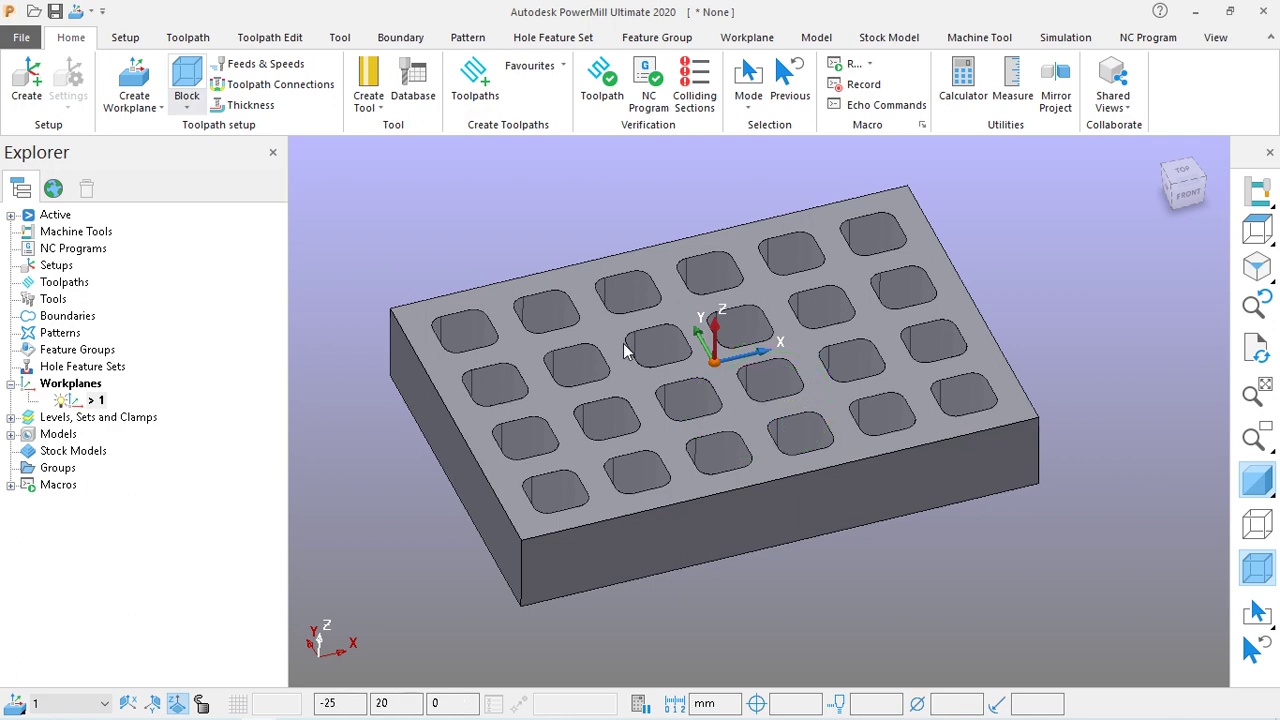
middle_drag(545, 459, 588, 446)
scroll(693, 400, up, 2)
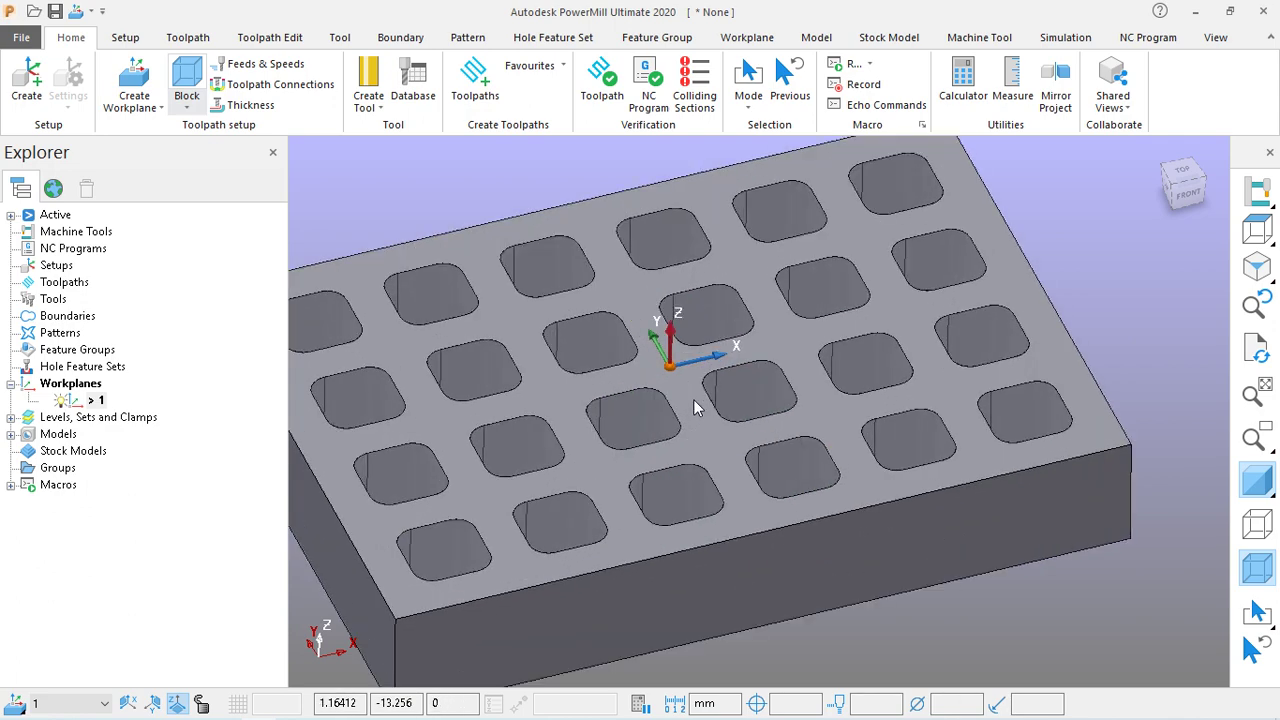
scroll(766, 419, down, 2)
middle_drag(766, 419, 796, 425)
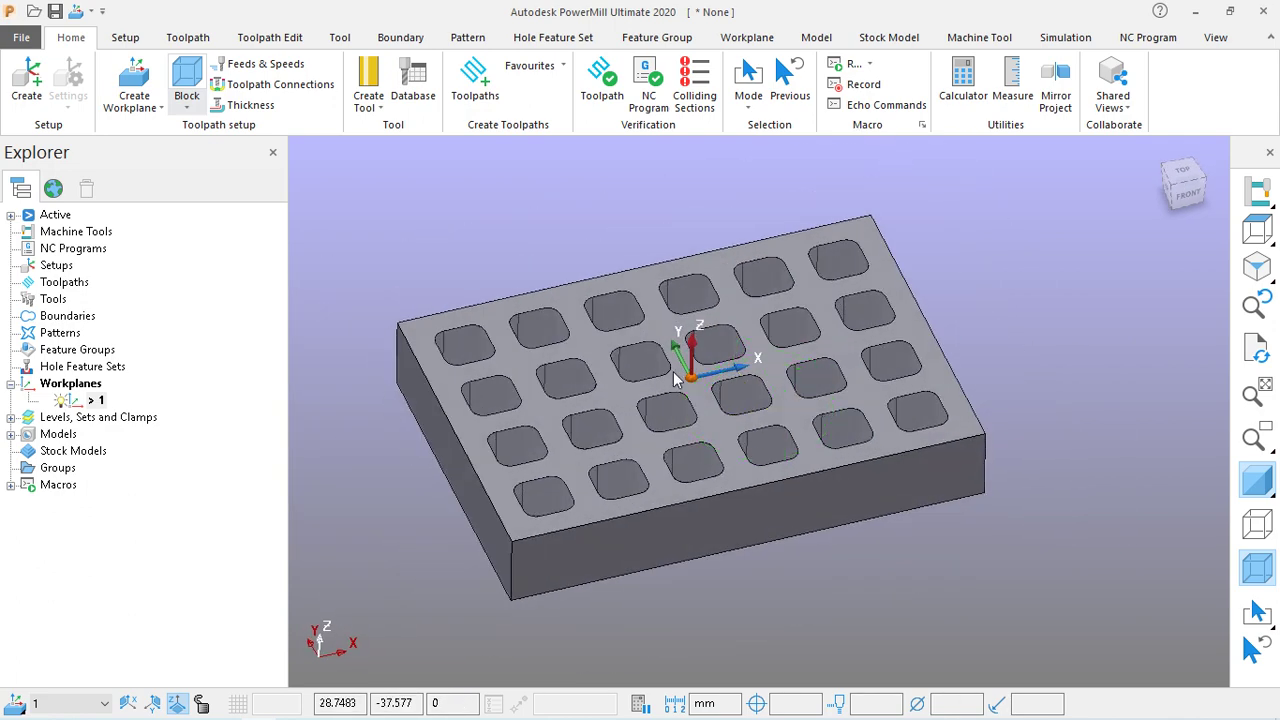
scroll(458, 349, up, 3)
scroll(441, 345, down, 3)
middle_drag(471, 407, 486, 383)
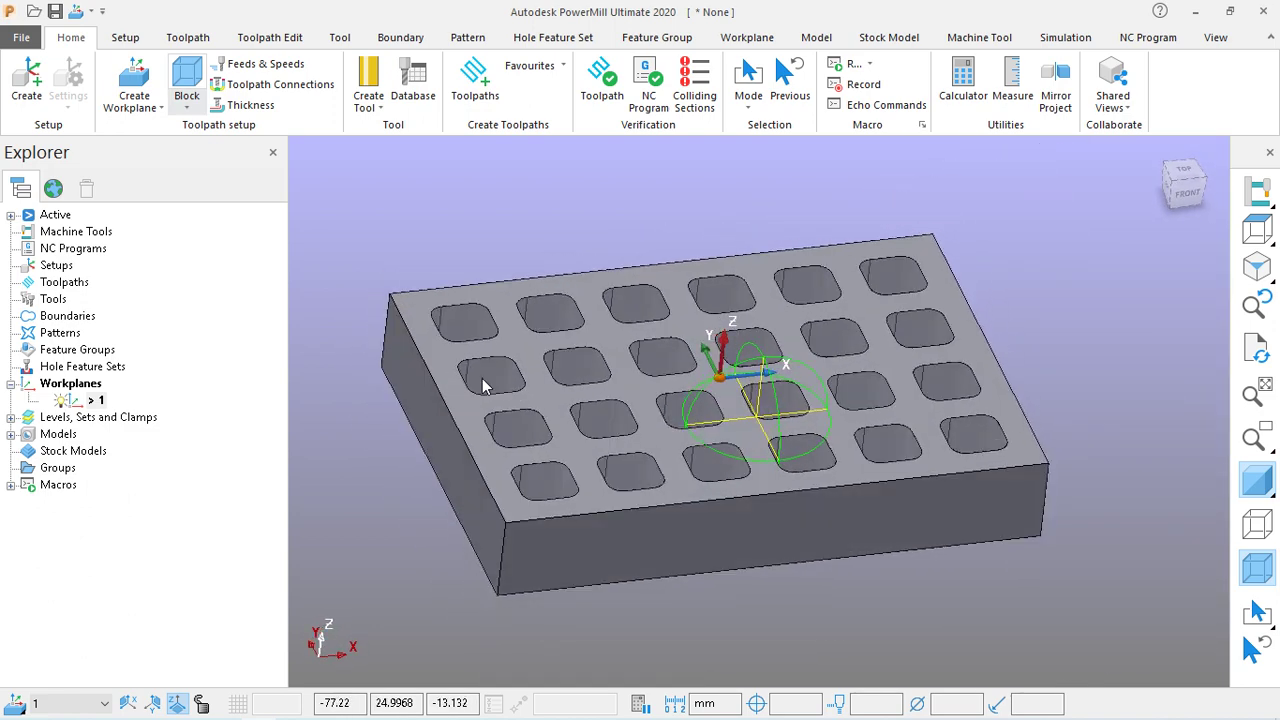
middle_drag(969, 433, 944, 375)
scroll(803, 214, up, 3)
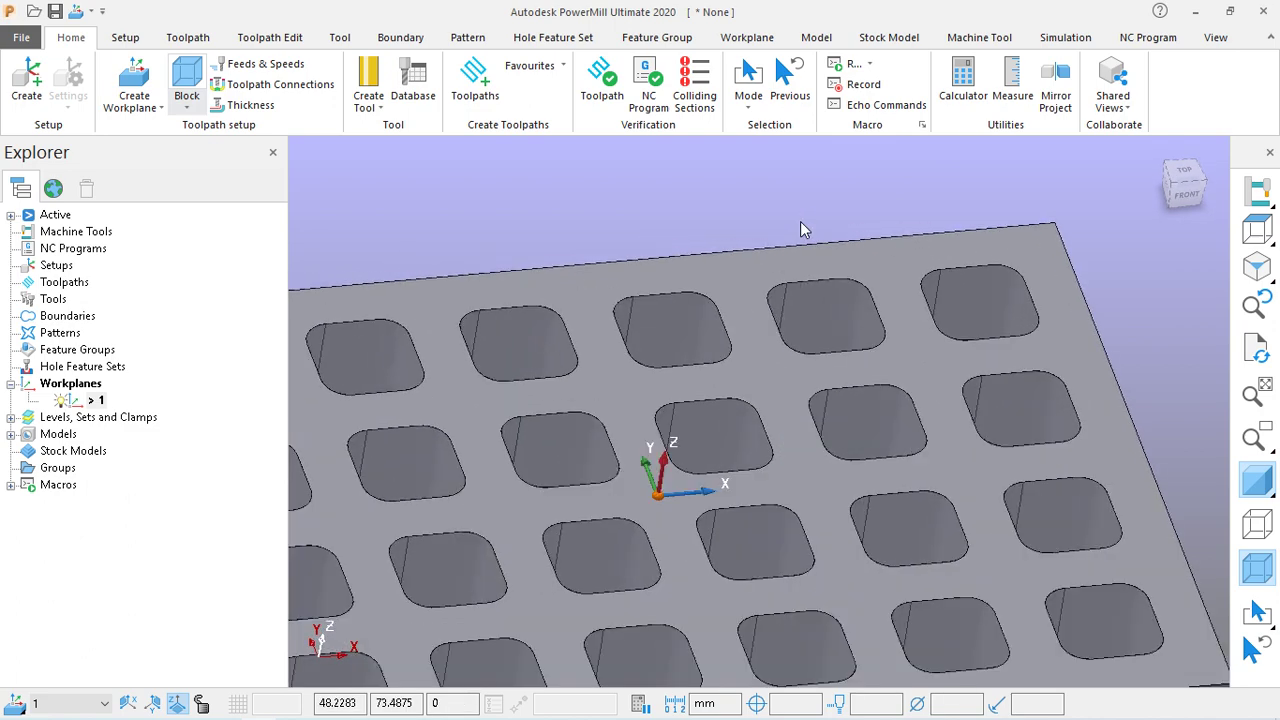
scroll(795, 215, down, 2)
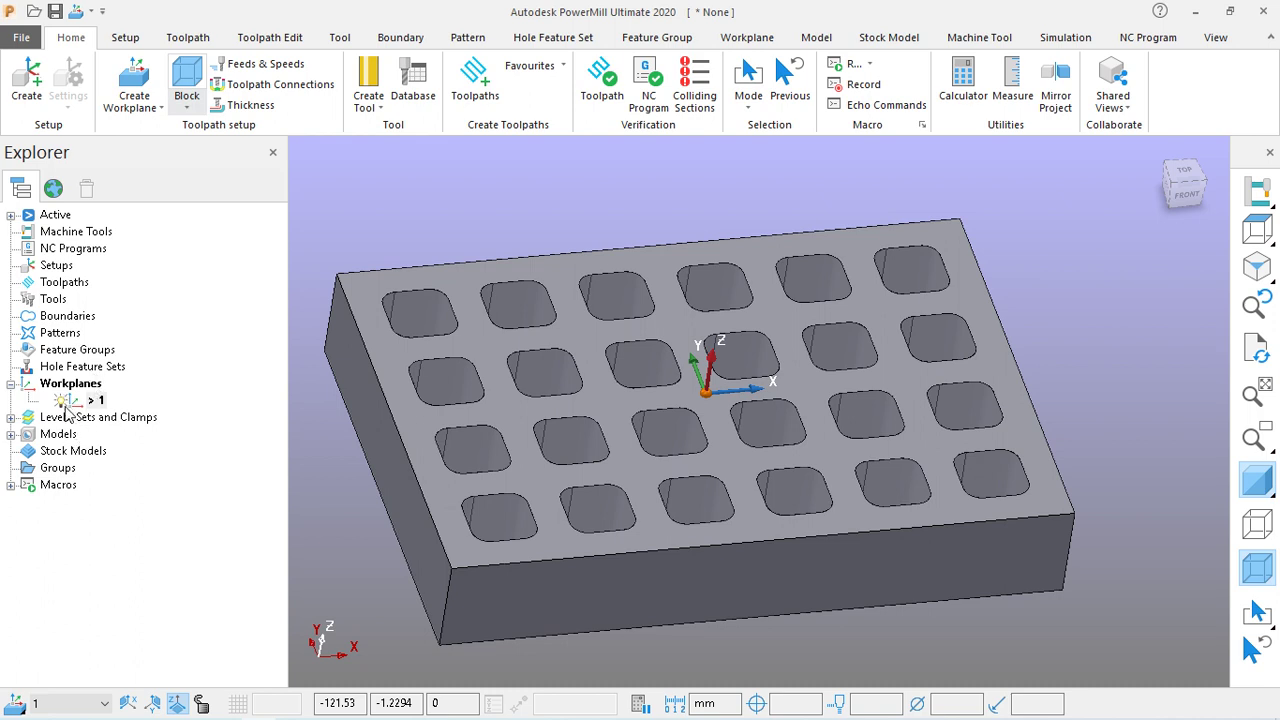
Create a new feature group and expand the feature groups list to show it
right_click(93, 358)
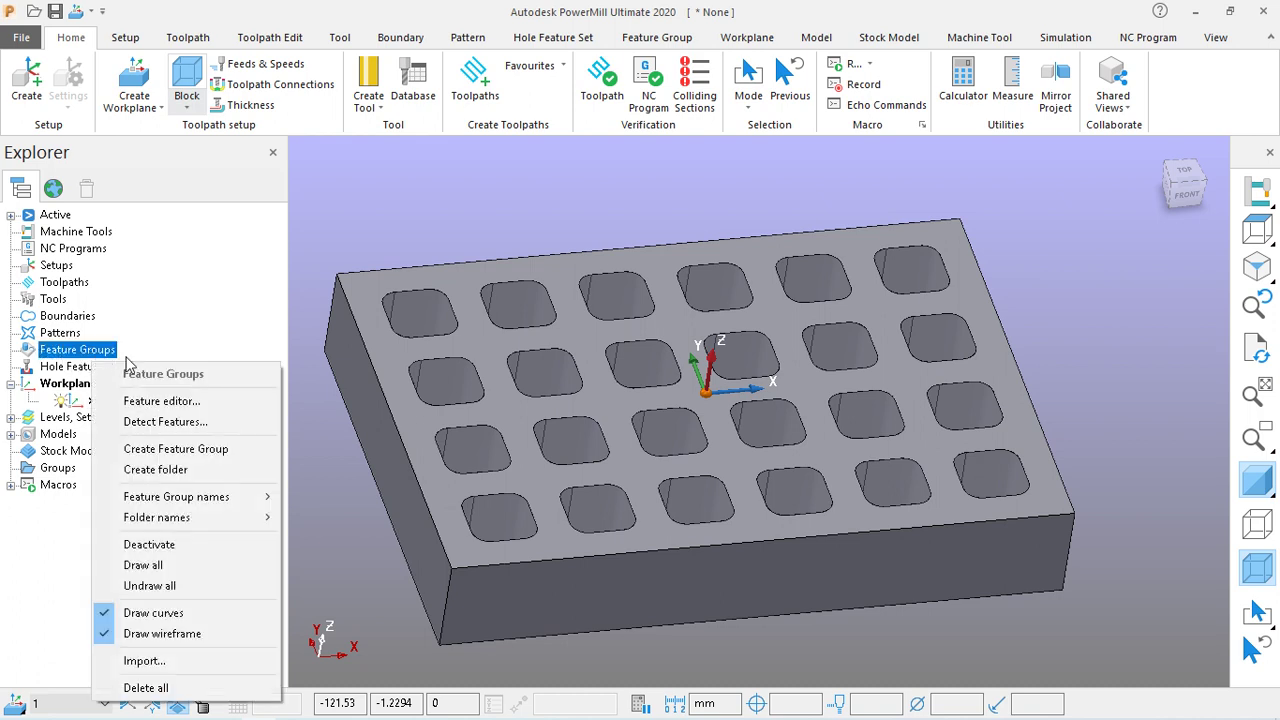
click(226, 457)
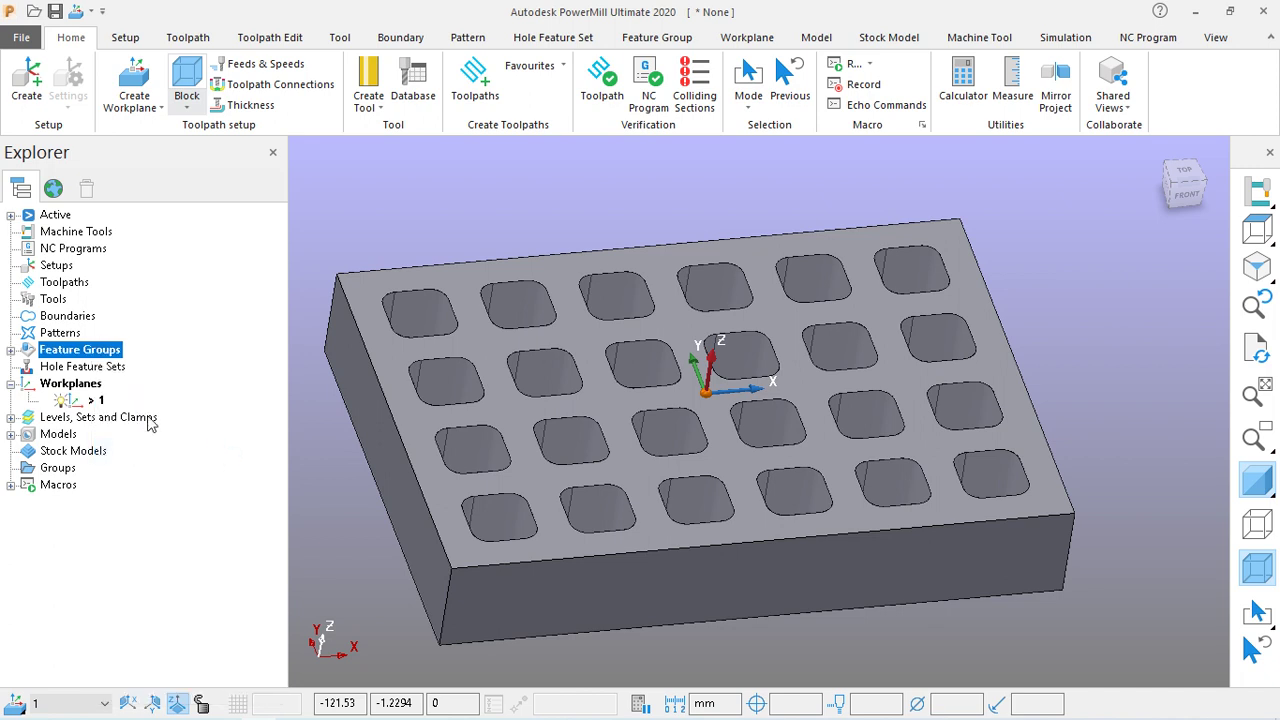
click(10, 350)
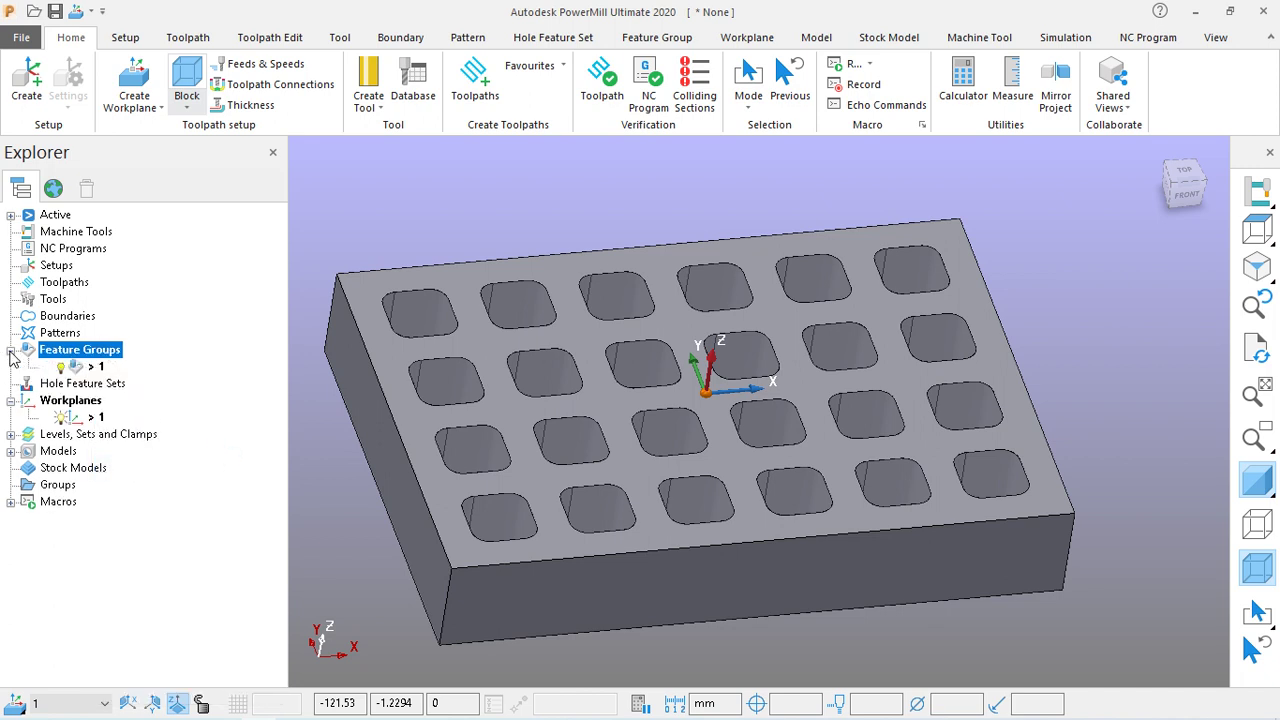
Open the new feature group in the feature editor and start interactive feature detection
right_click(77, 370)
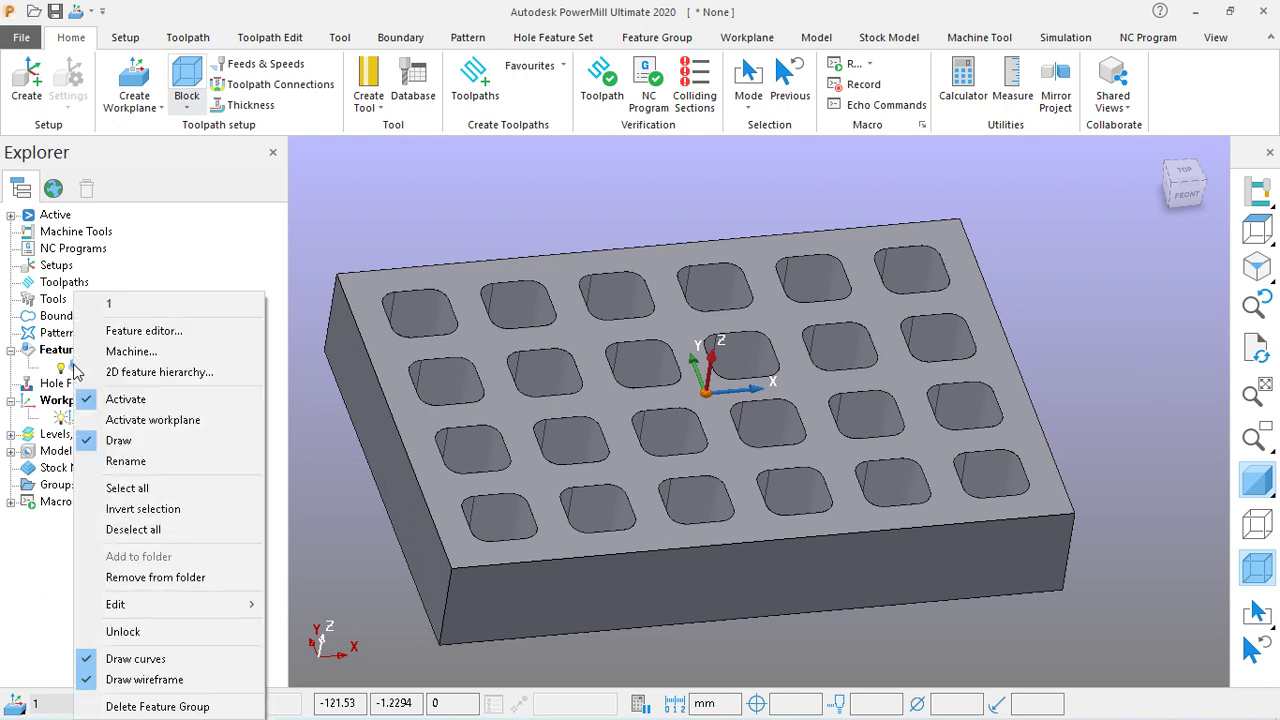
click(253, 252)
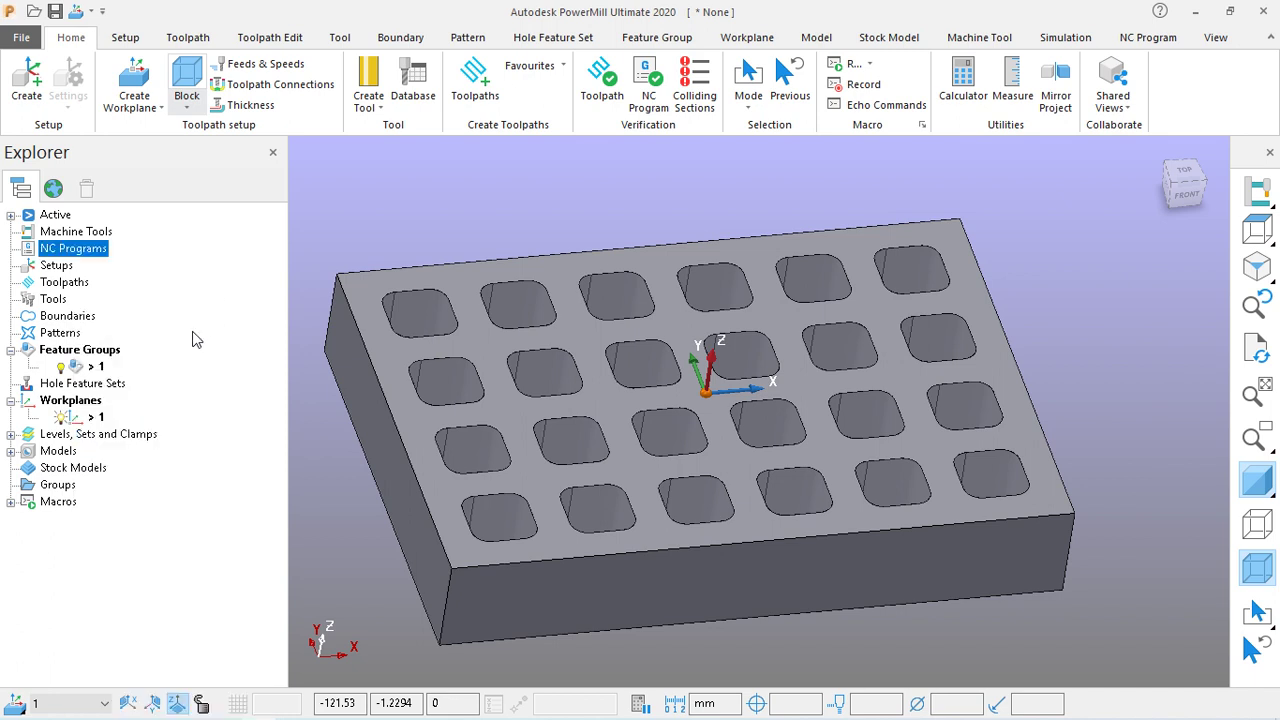
right_click(78, 370)
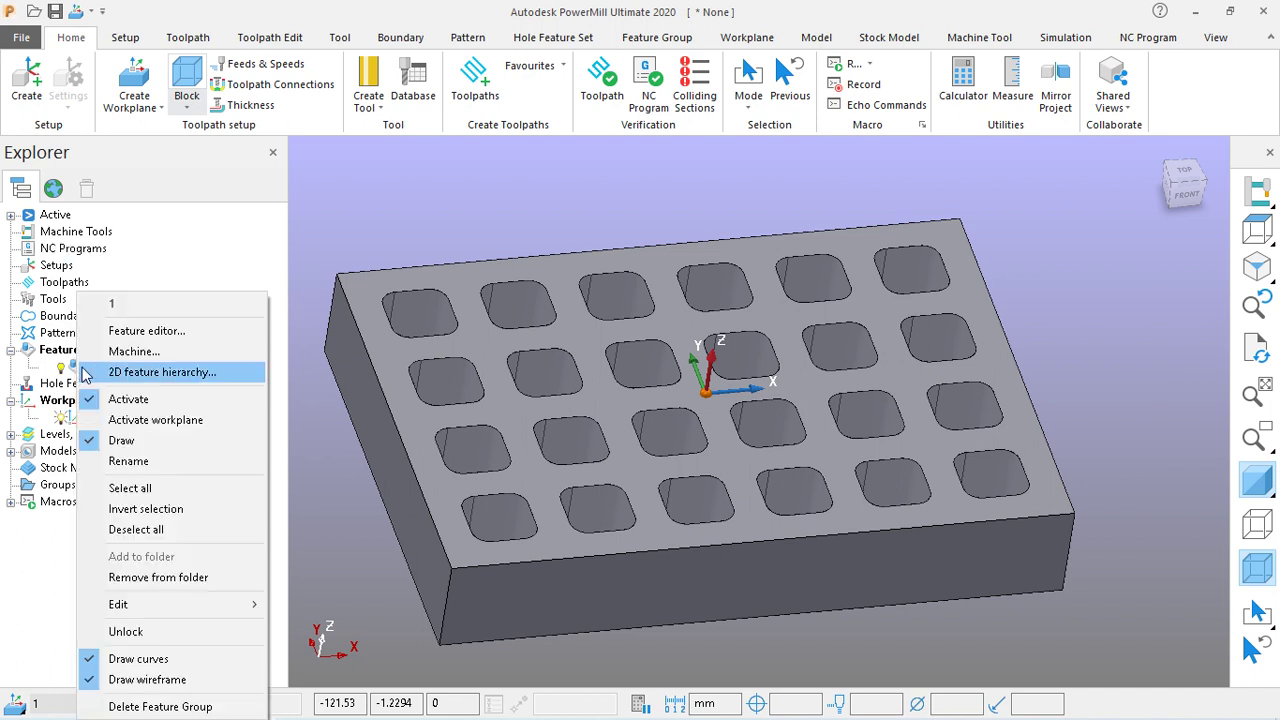
click(151, 331)
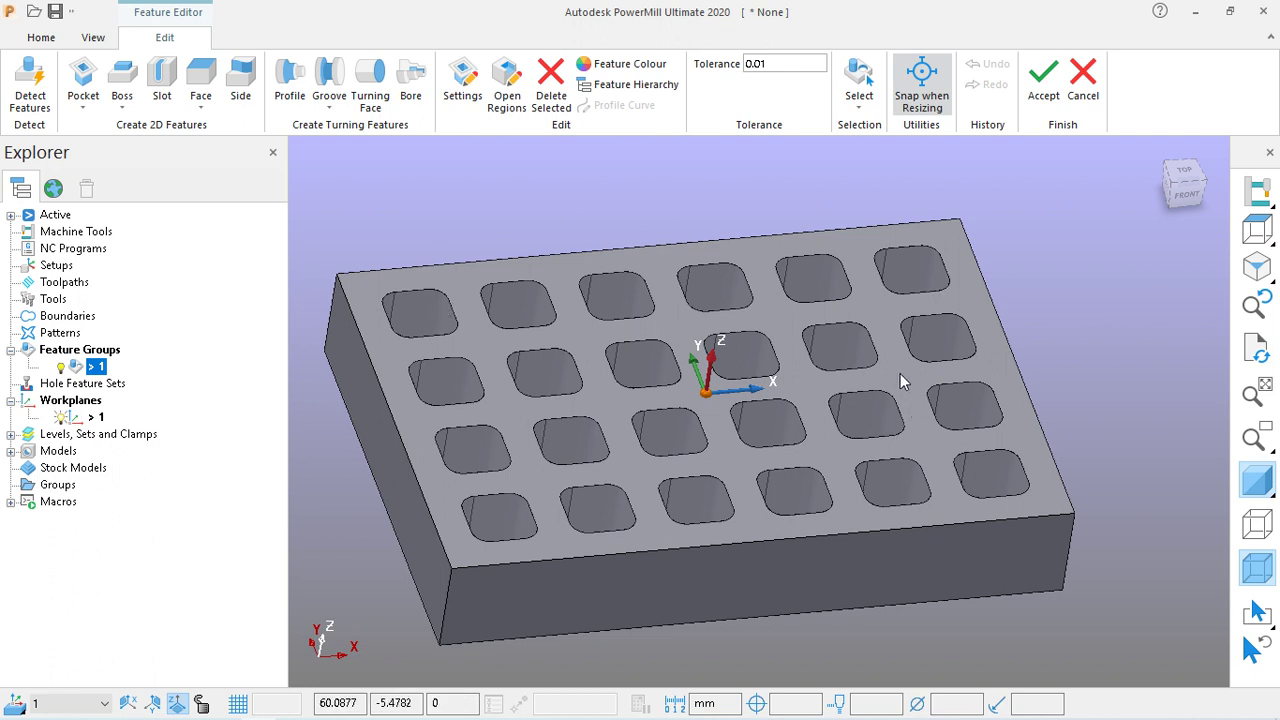
click(38, 100)
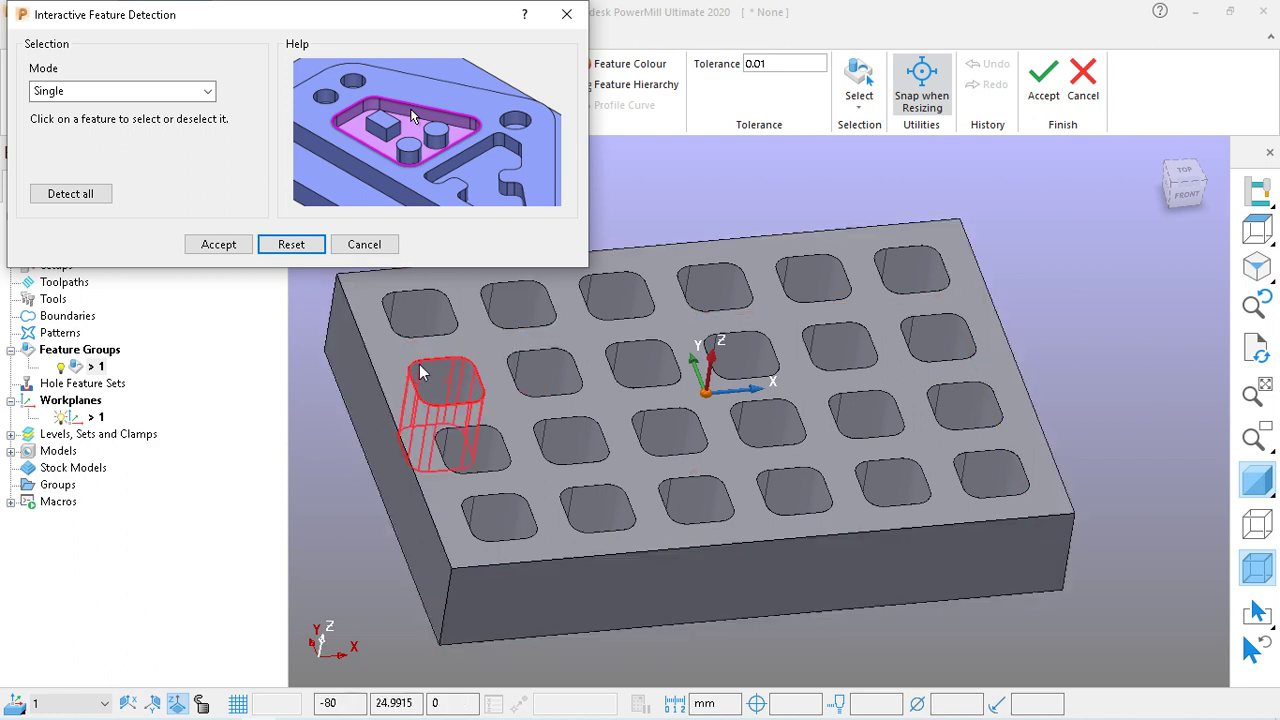
Preview the Hierarchy selection mode on the plate's features, and set the detection mode to Similar
click(128, 95)
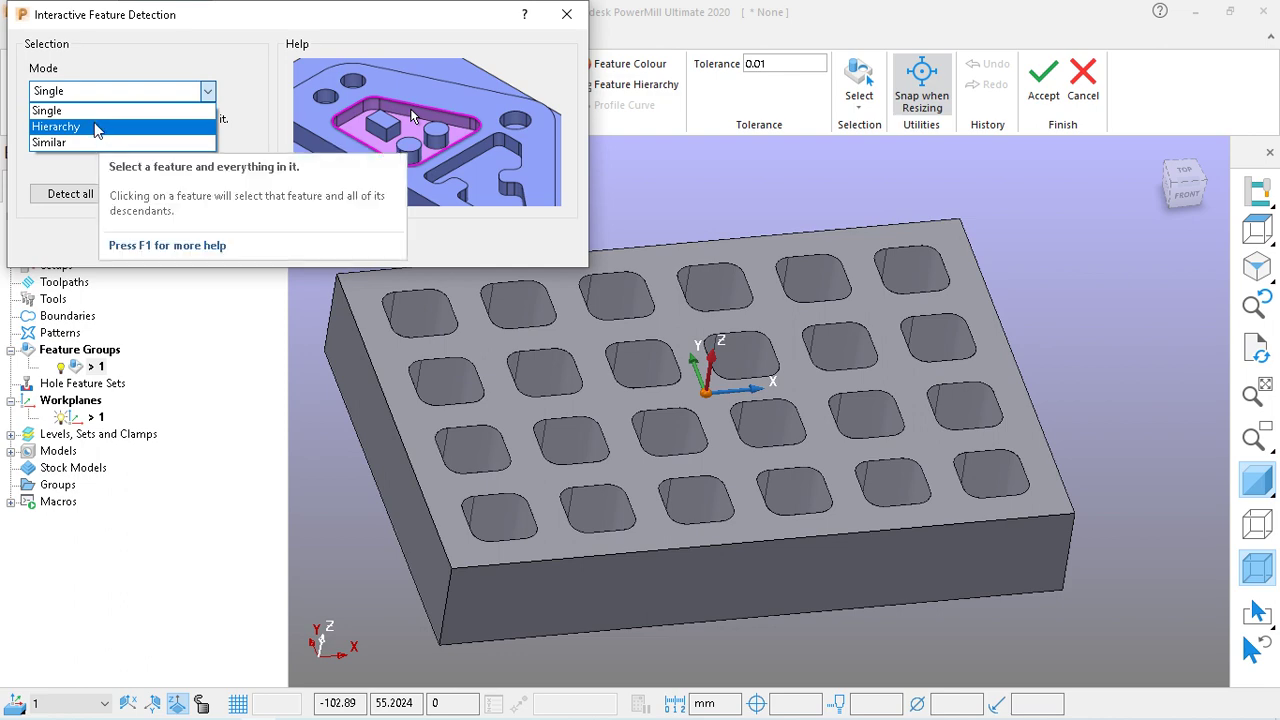
click(88, 127)
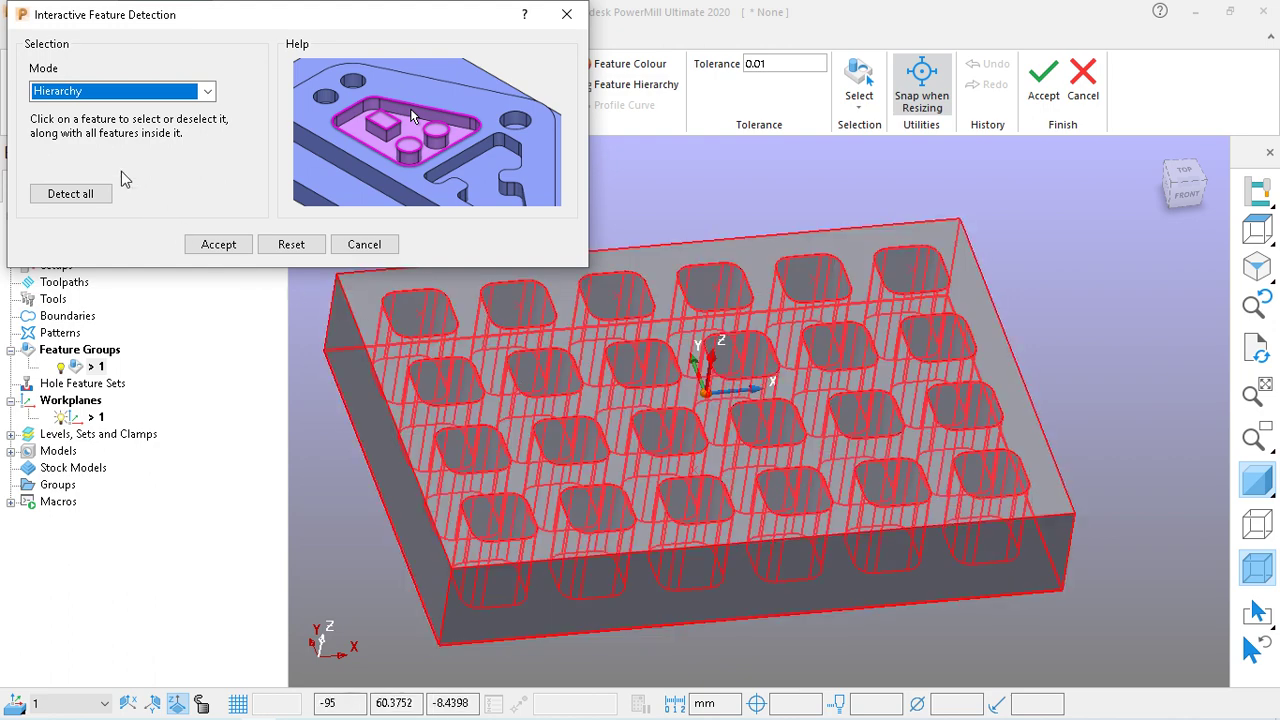
click(150, 91)
click(75, 143)
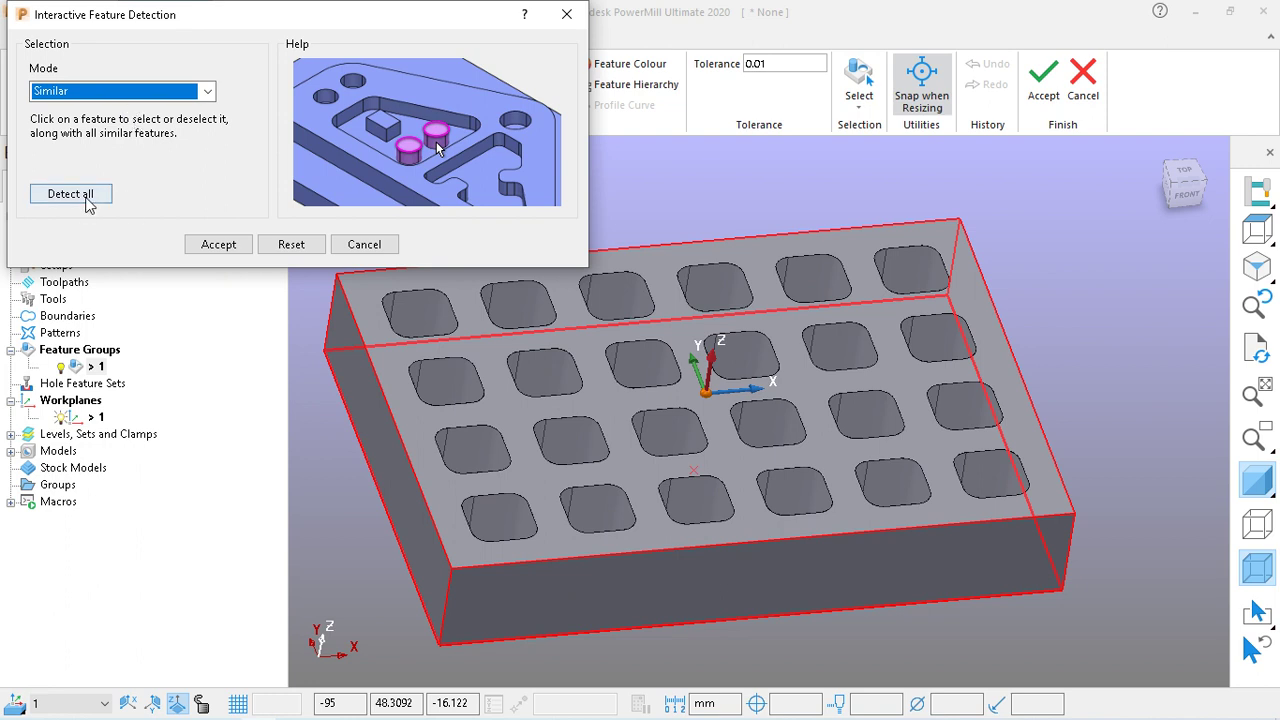
Detect all features of the plate with the mode kept on Similar, and reset the feature selection
click(92, 197)
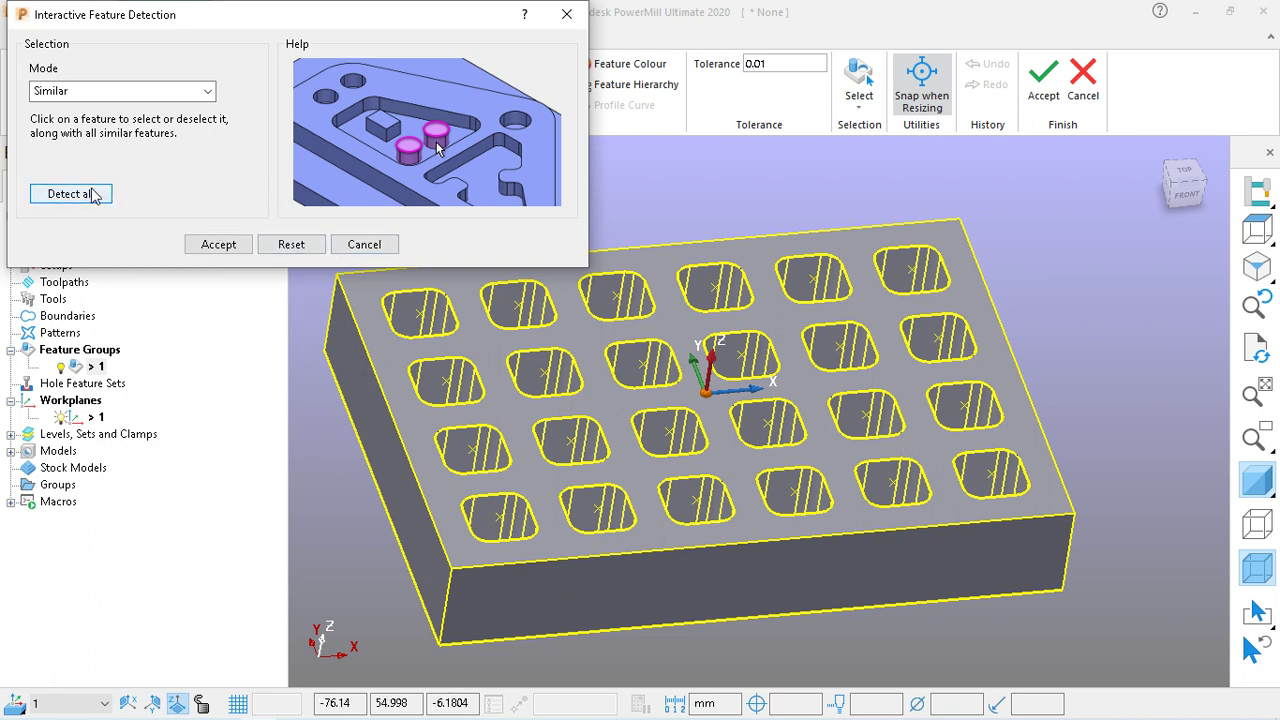
click(140, 92)
click(72, 140)
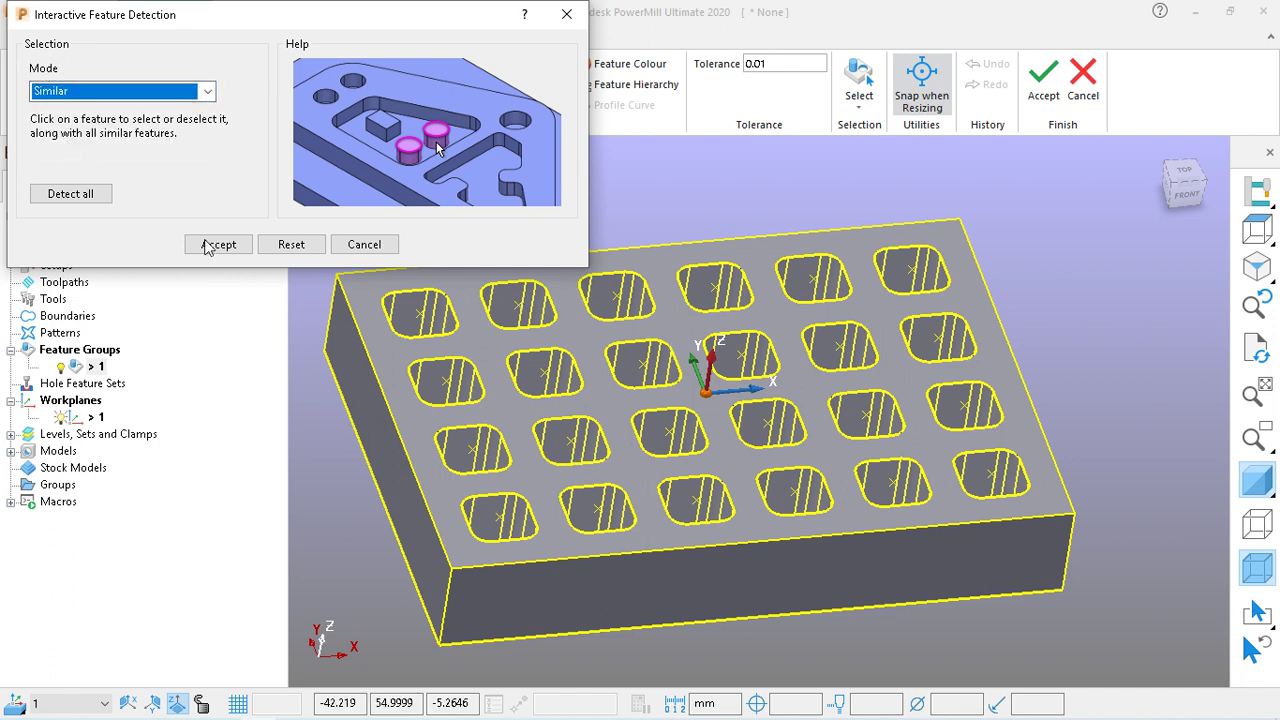
click(72, 196)
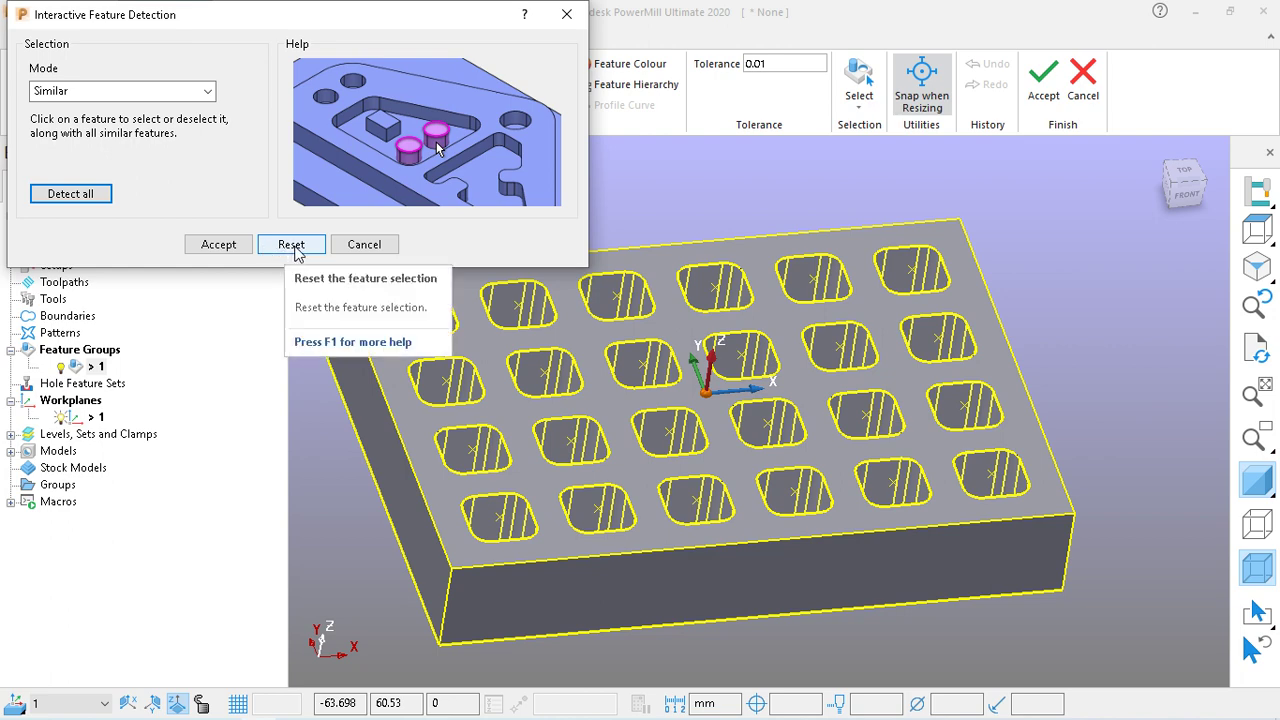
click(294, 250)
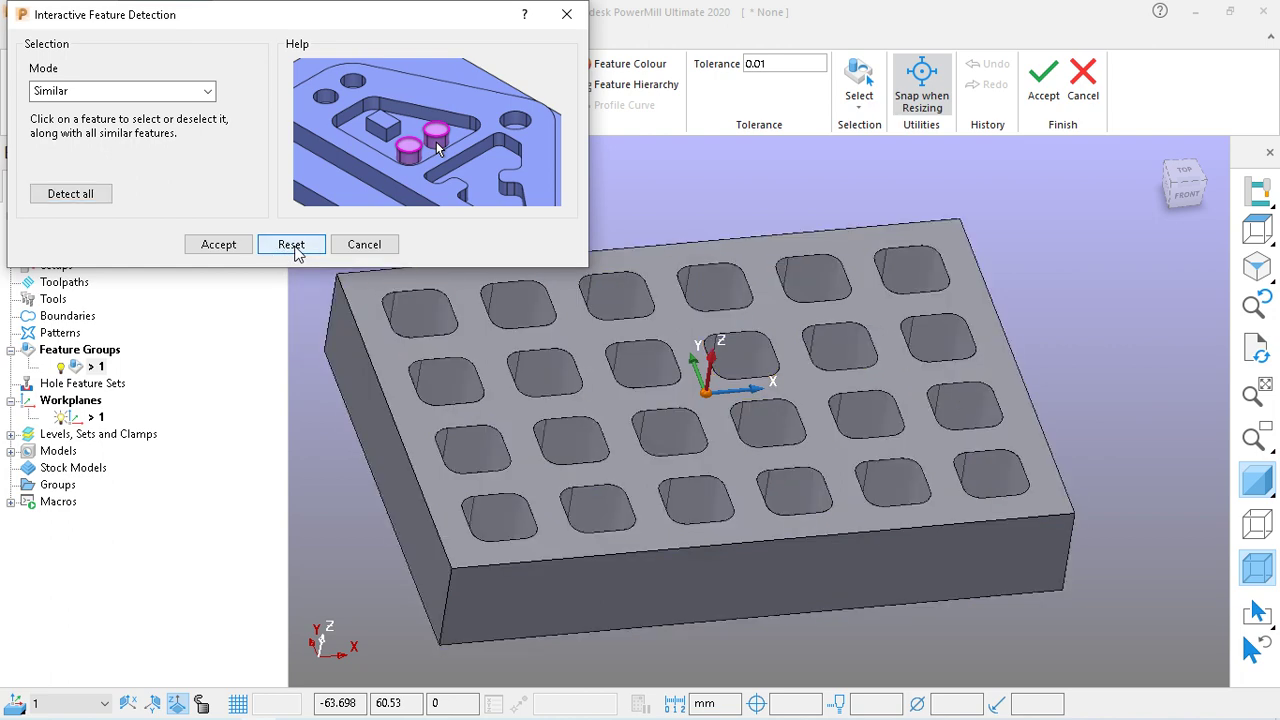
Preview the similar pockets, detect all of the plate's features again, and clear that selection
click(436, 322)
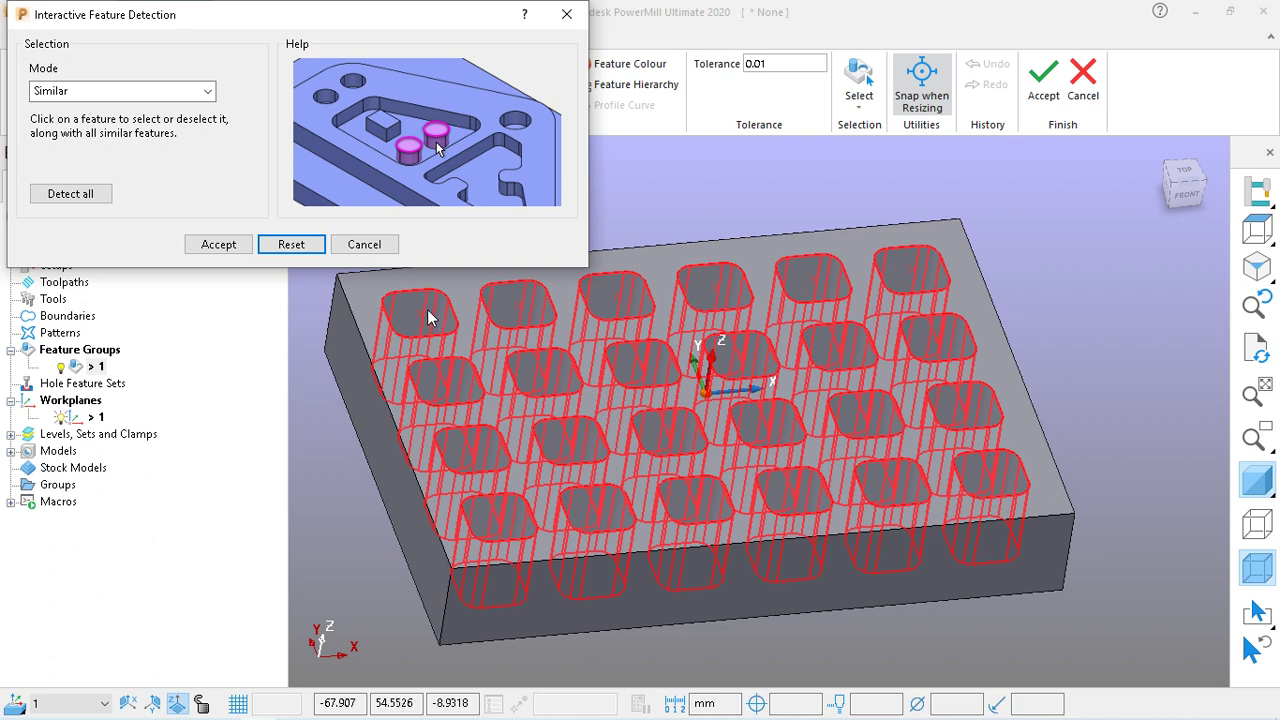
mouse_move(450, 712)
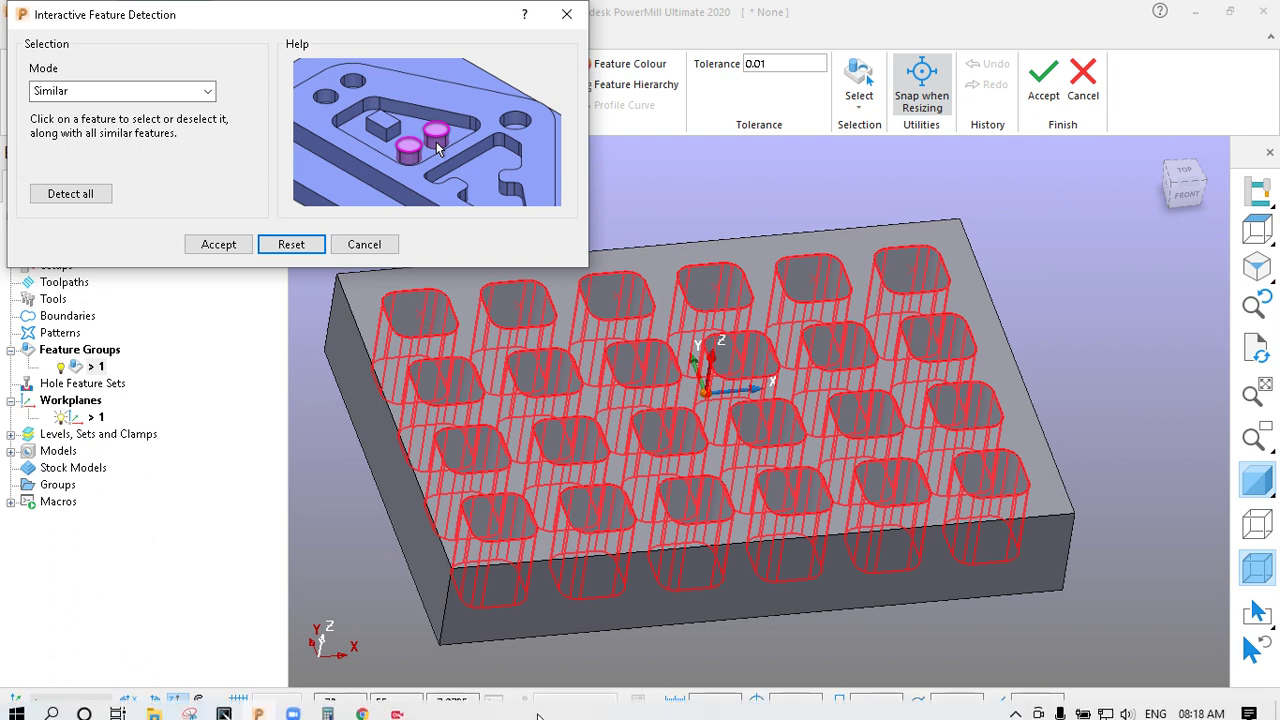
click(408, 704)
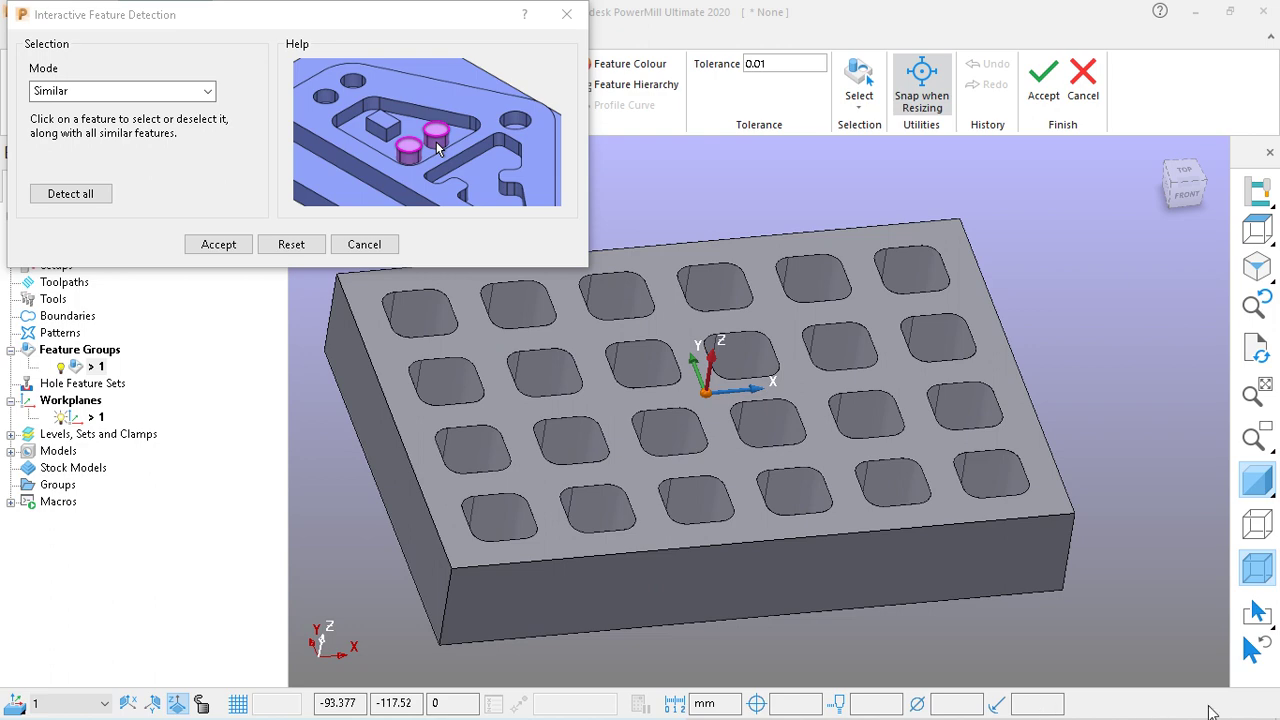
click(494, 331)
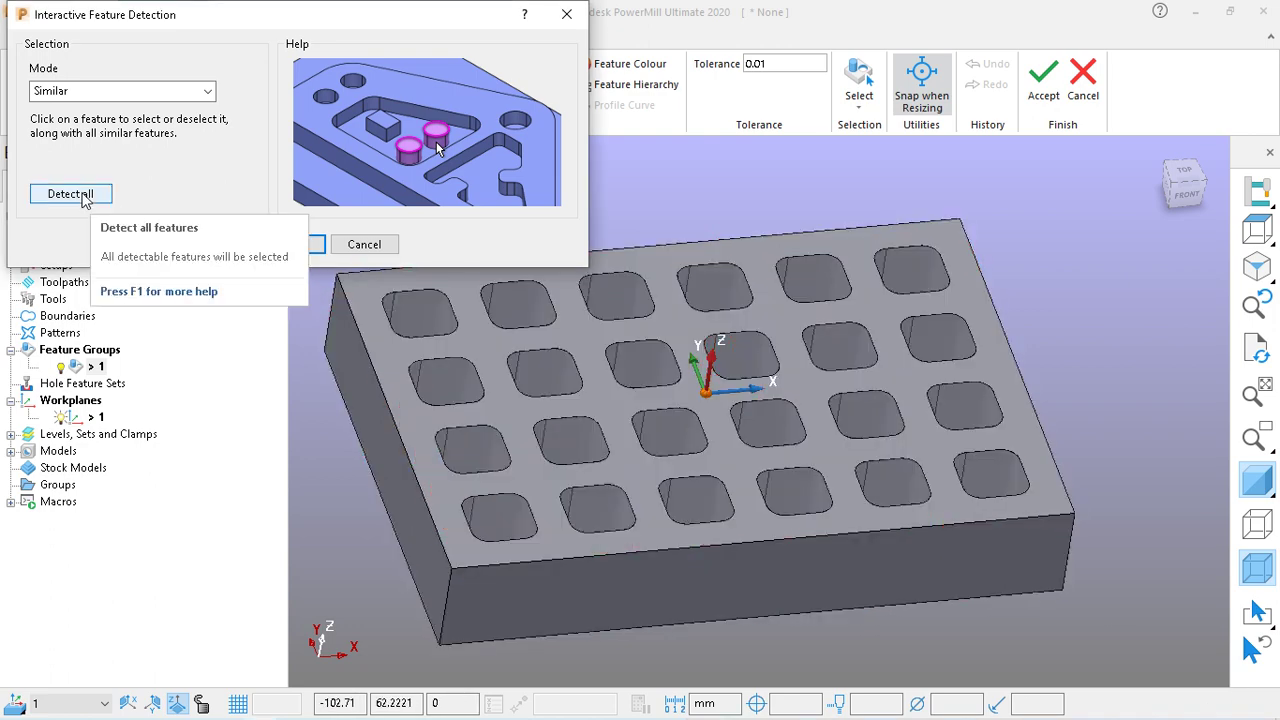
click(83, 198)
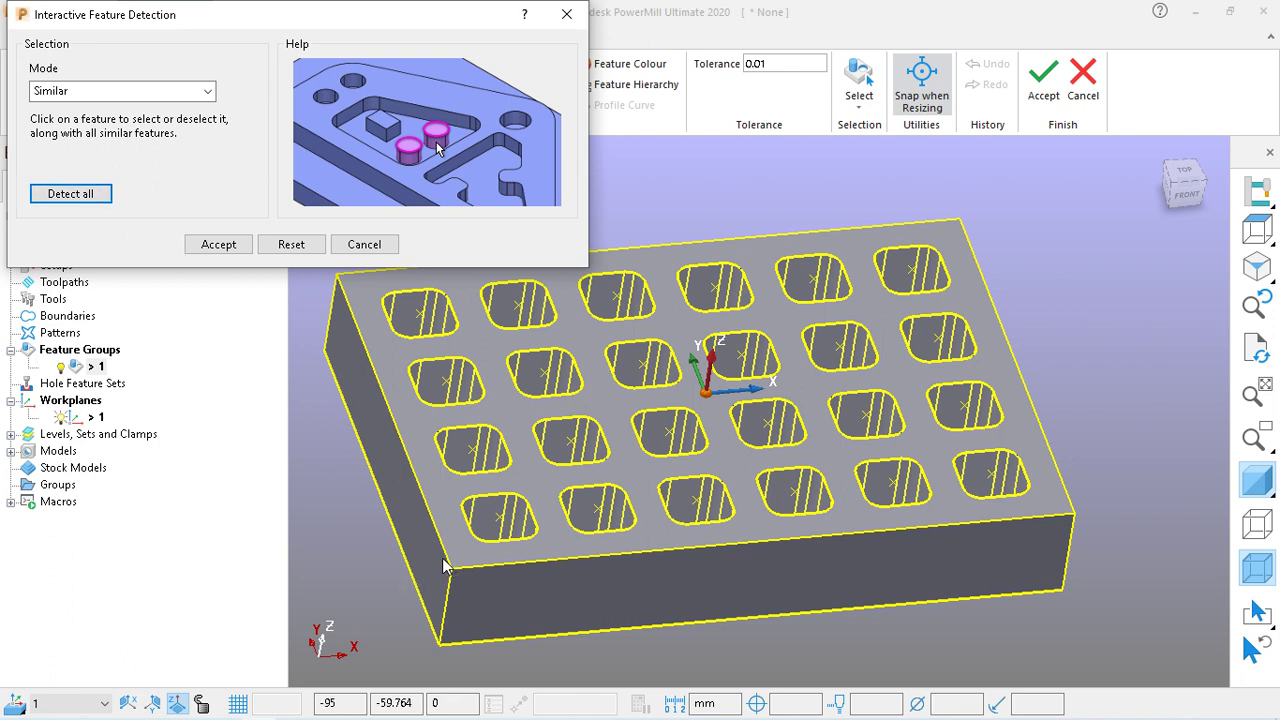
click(291, 244)
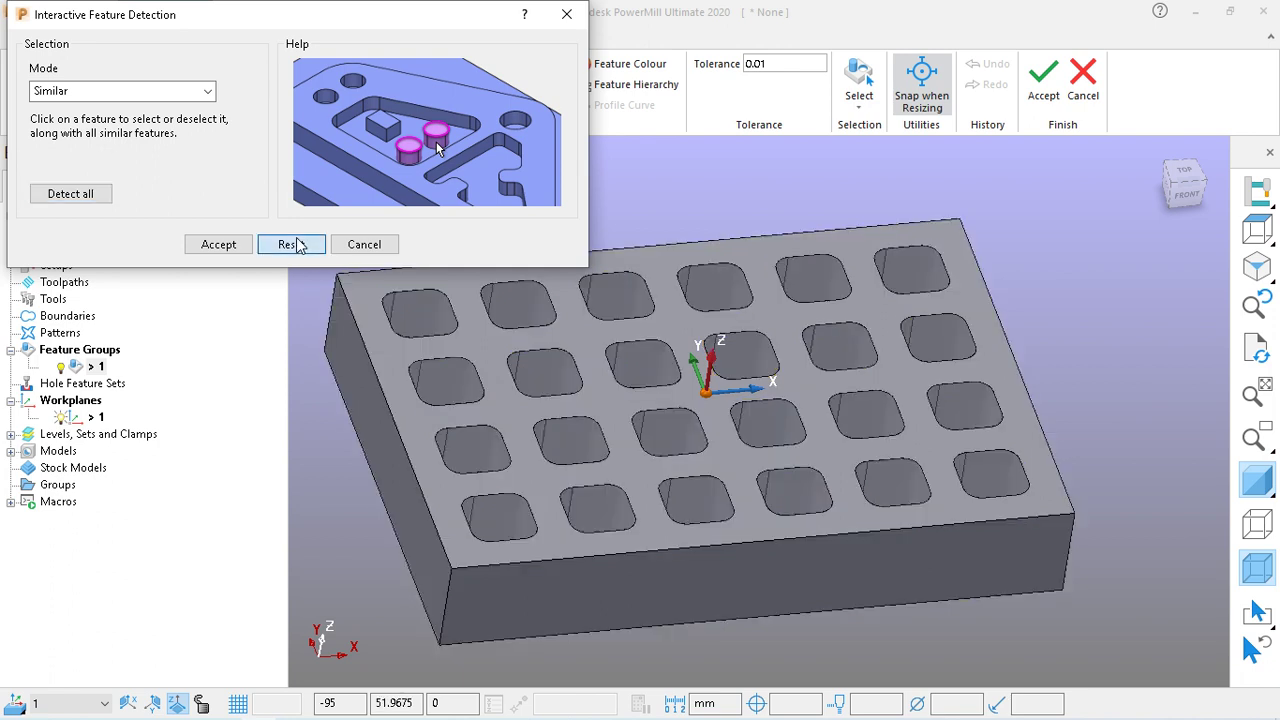
Select all the plate's pockets at once in Similar mode and accept the feature detection
click(90, 91)
click(58, 142)
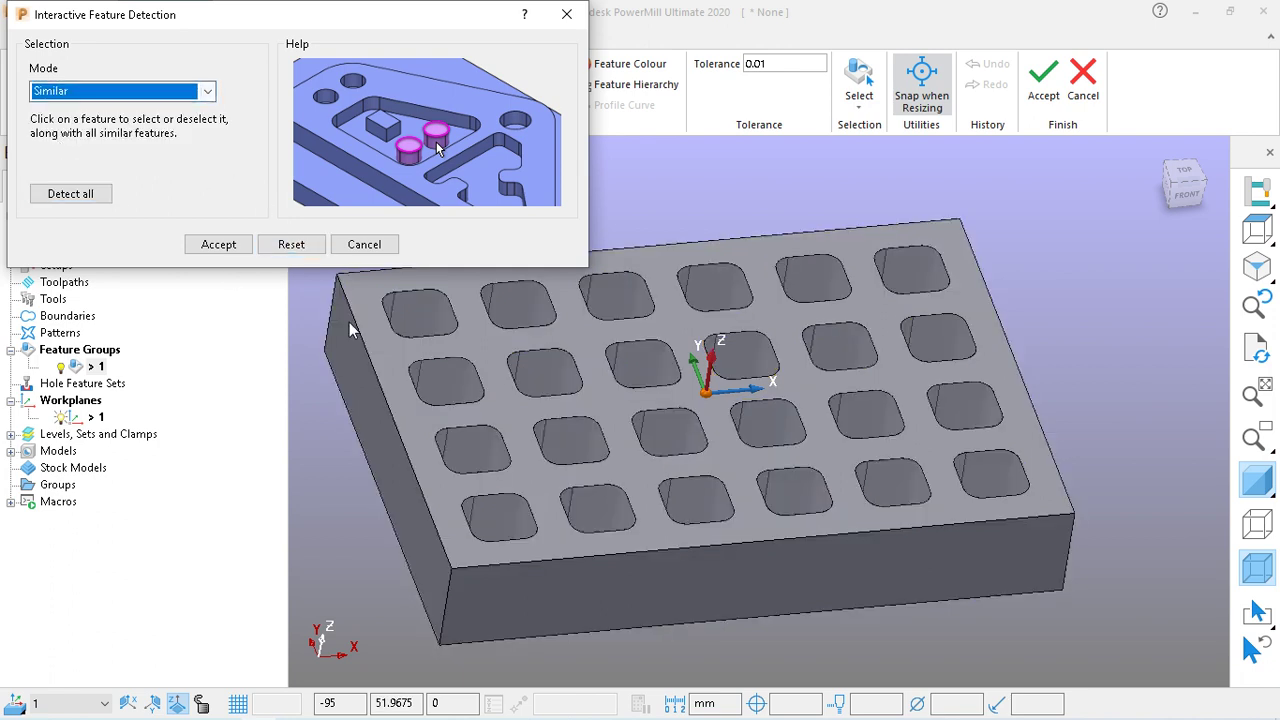
click(425, 320)
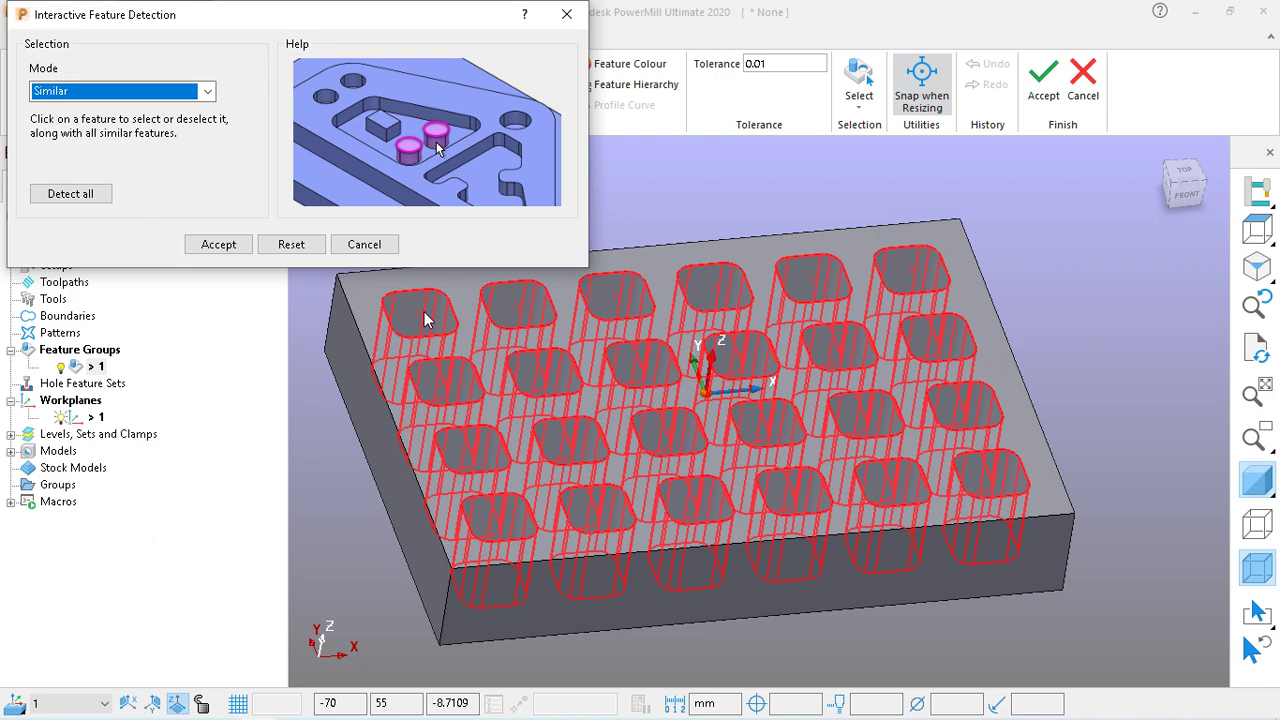
click(148, 98)
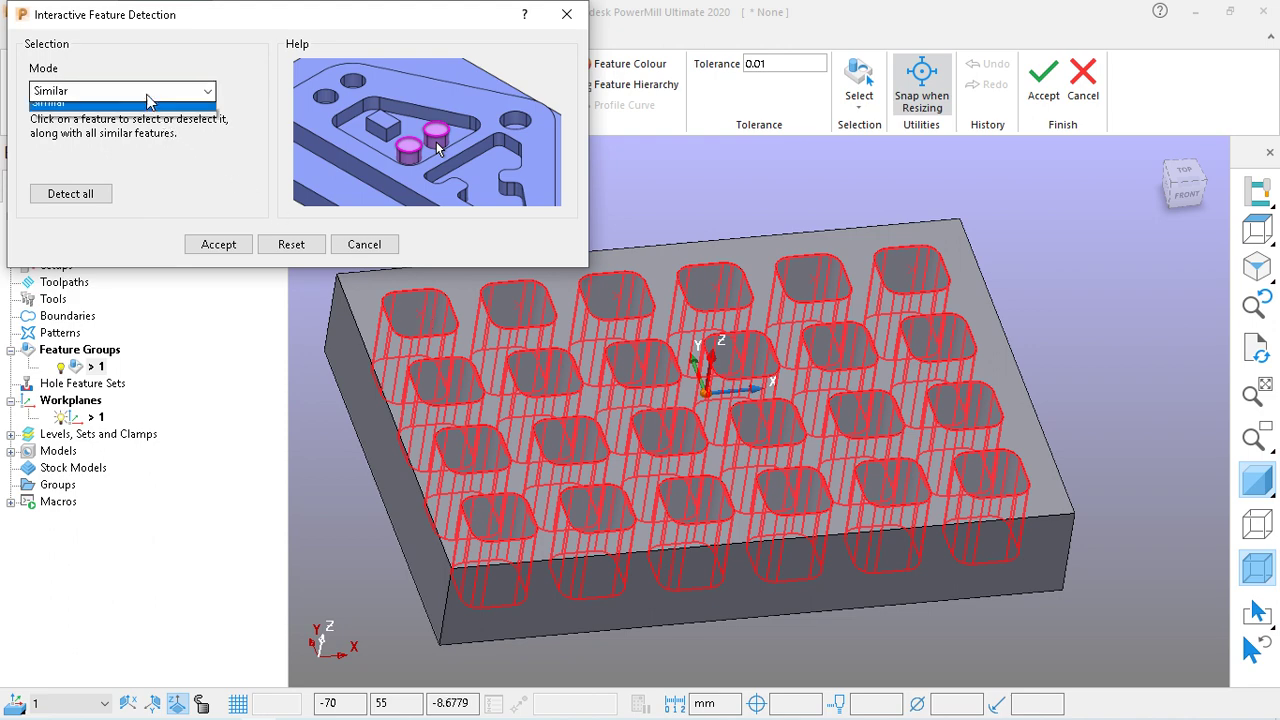
click(148, 98)
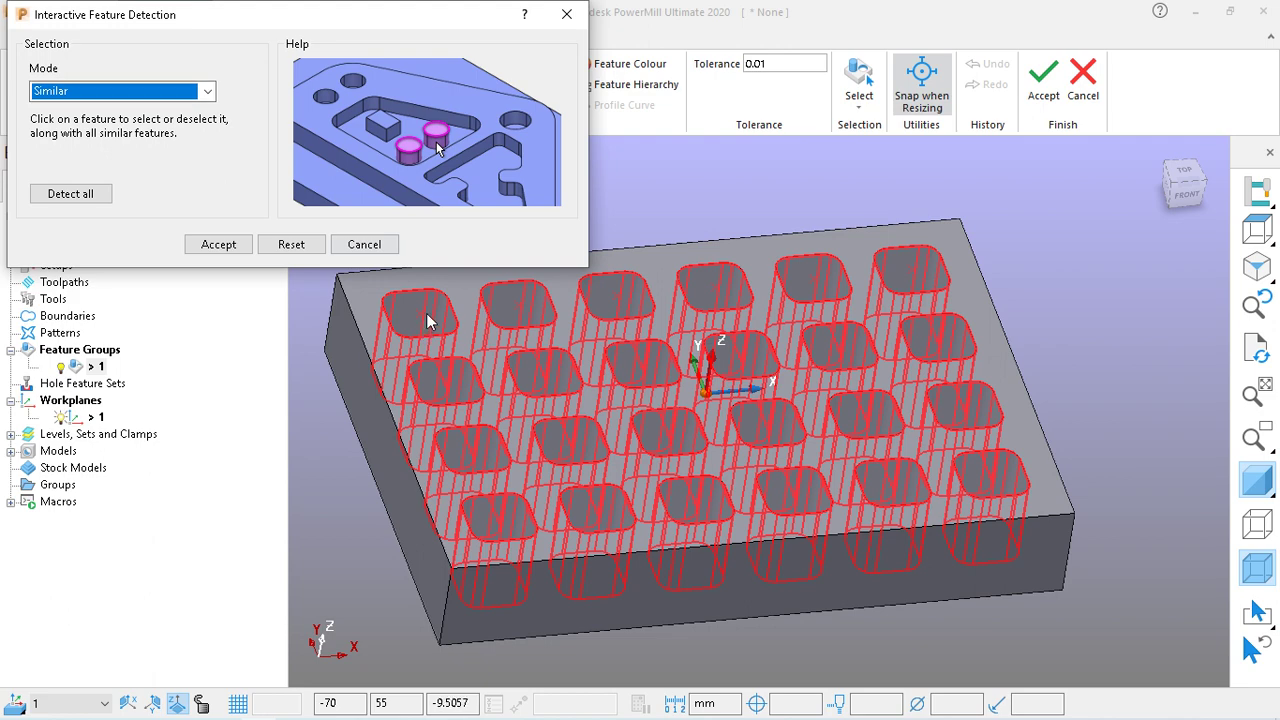
click(1000, 484)
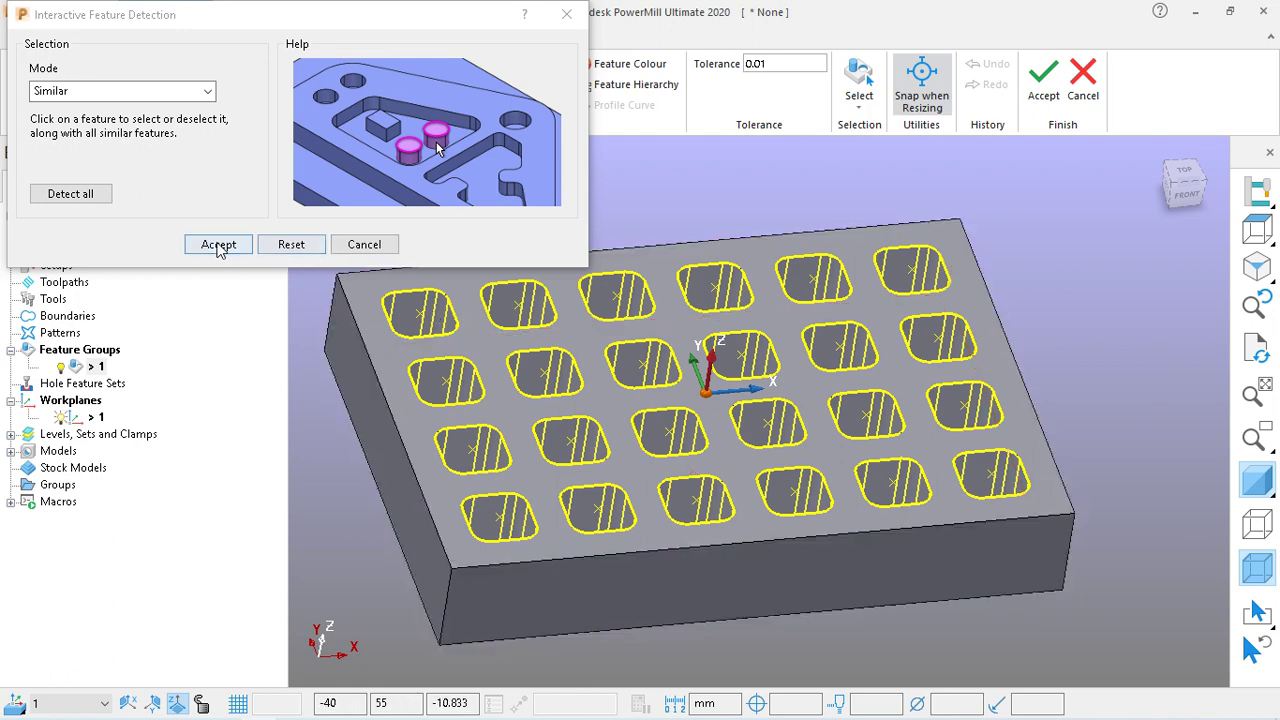
click(219, 247)
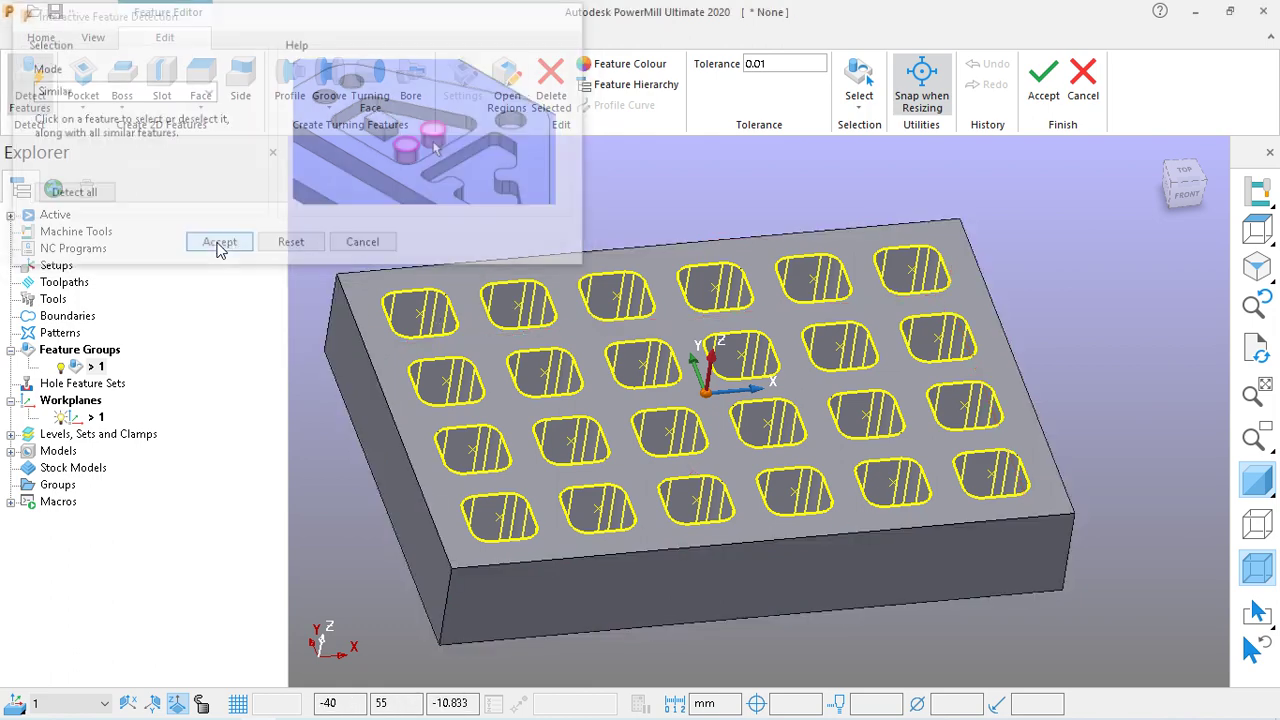
Review the detected pockets listed in the feature group and accept the feature edits
click(28, 367)
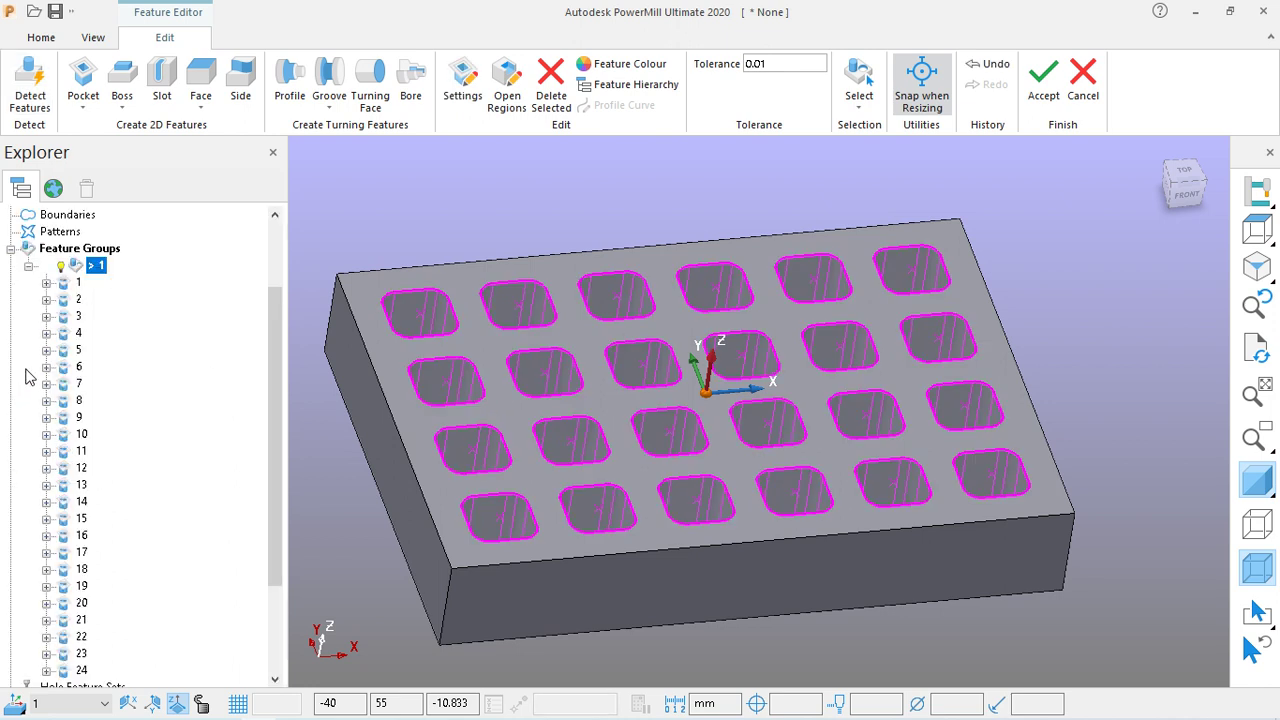
drag(268, 310, 268, 372)
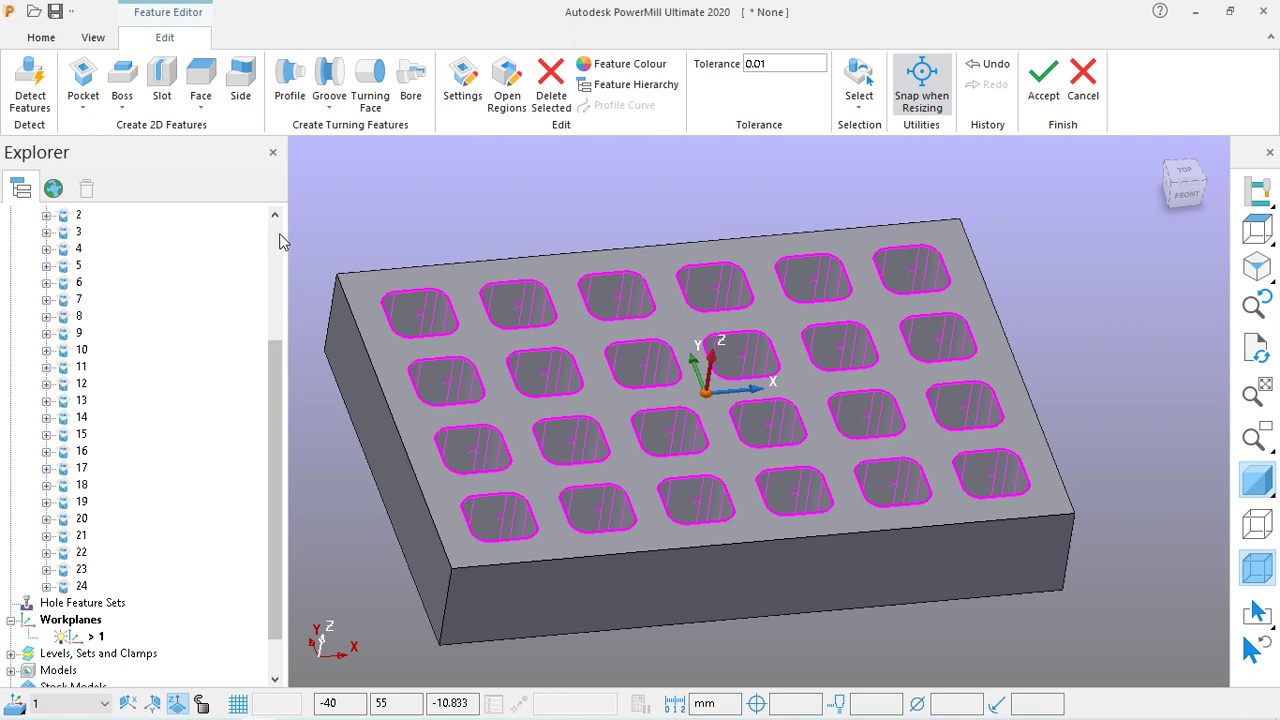
scroll(281, 236, up, 4)
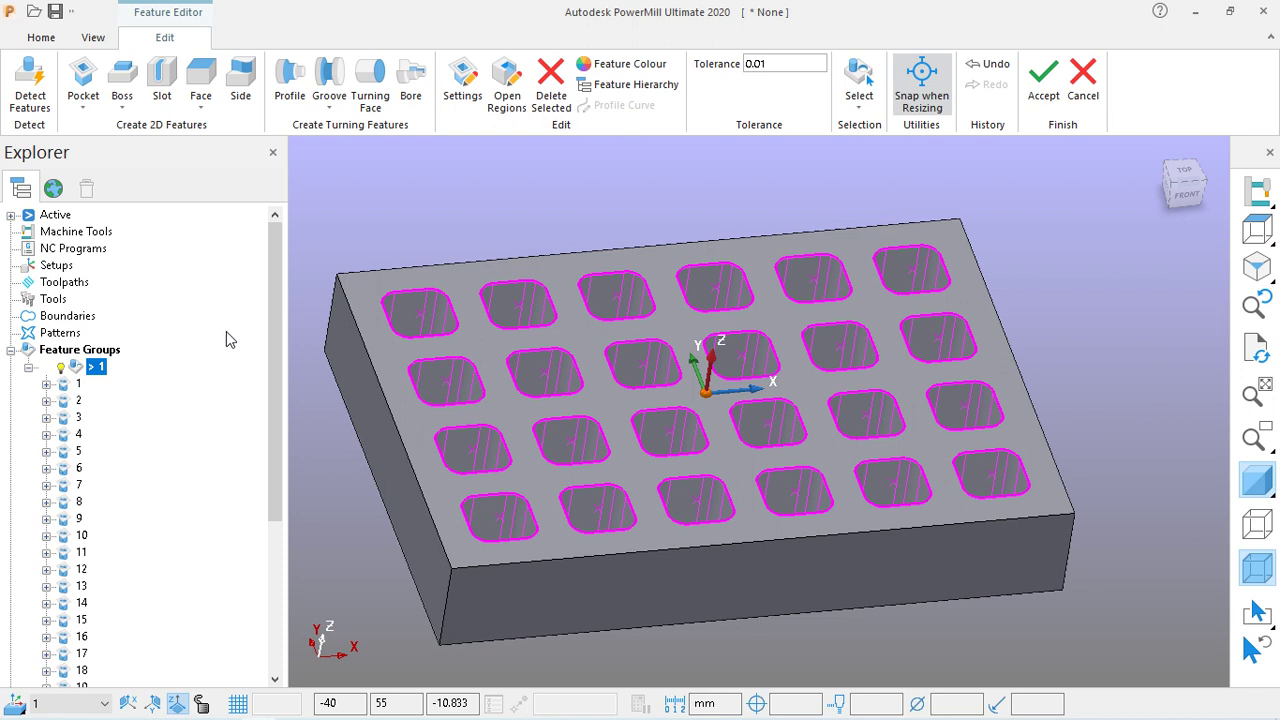
click(28, 367)
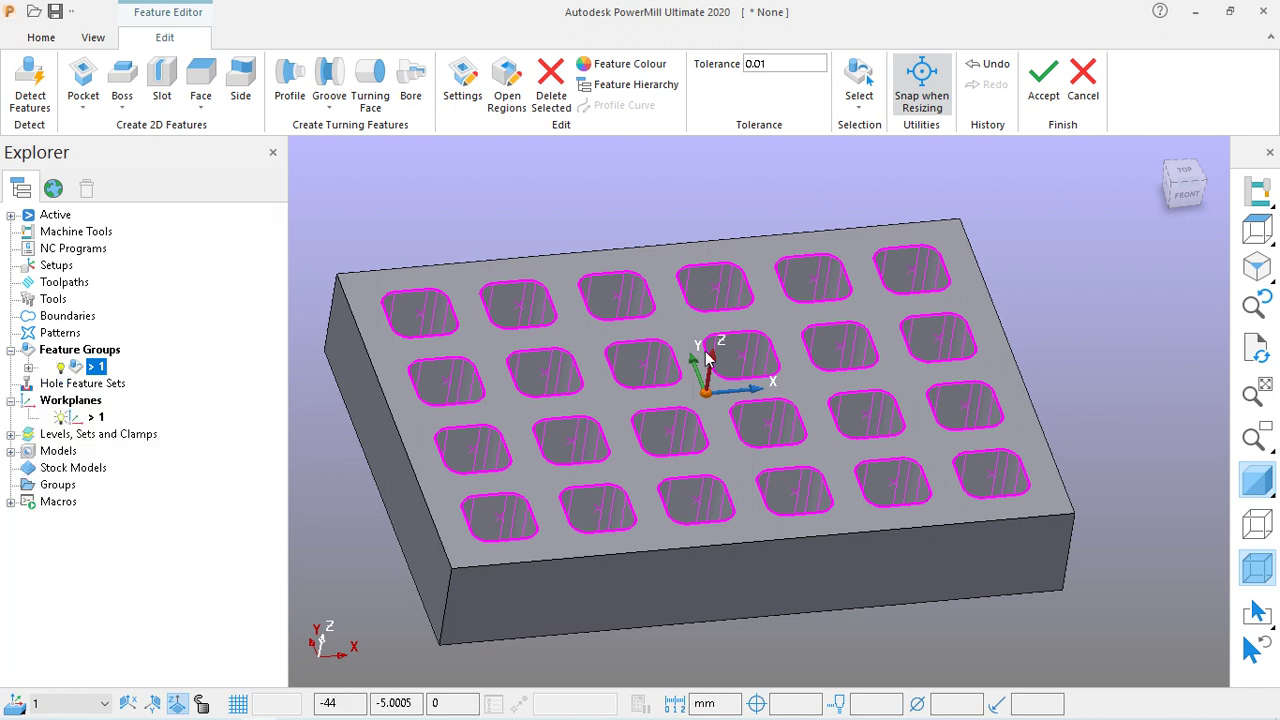
click(1043, 82)
Create a new end mill tool for the pockets
middle_drag(789, 417, 789, 486)
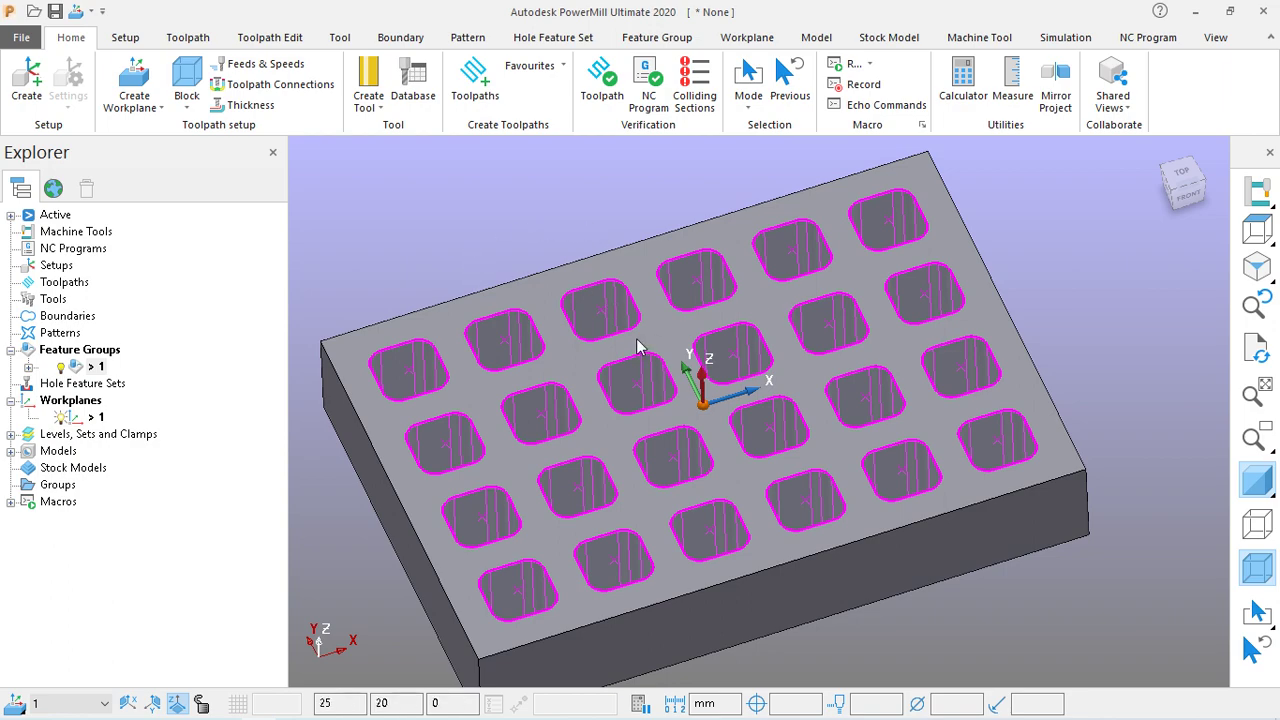
middle_drag(751, 280, 664, 302)
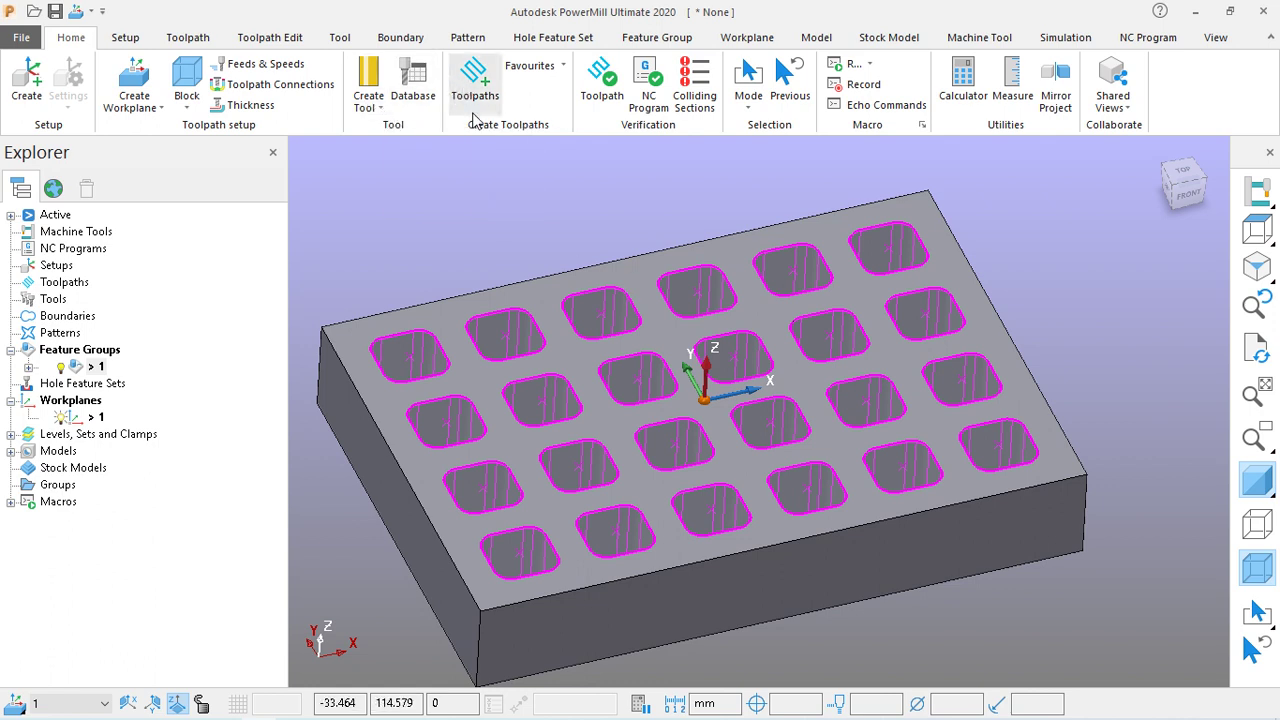
click(380, 112)
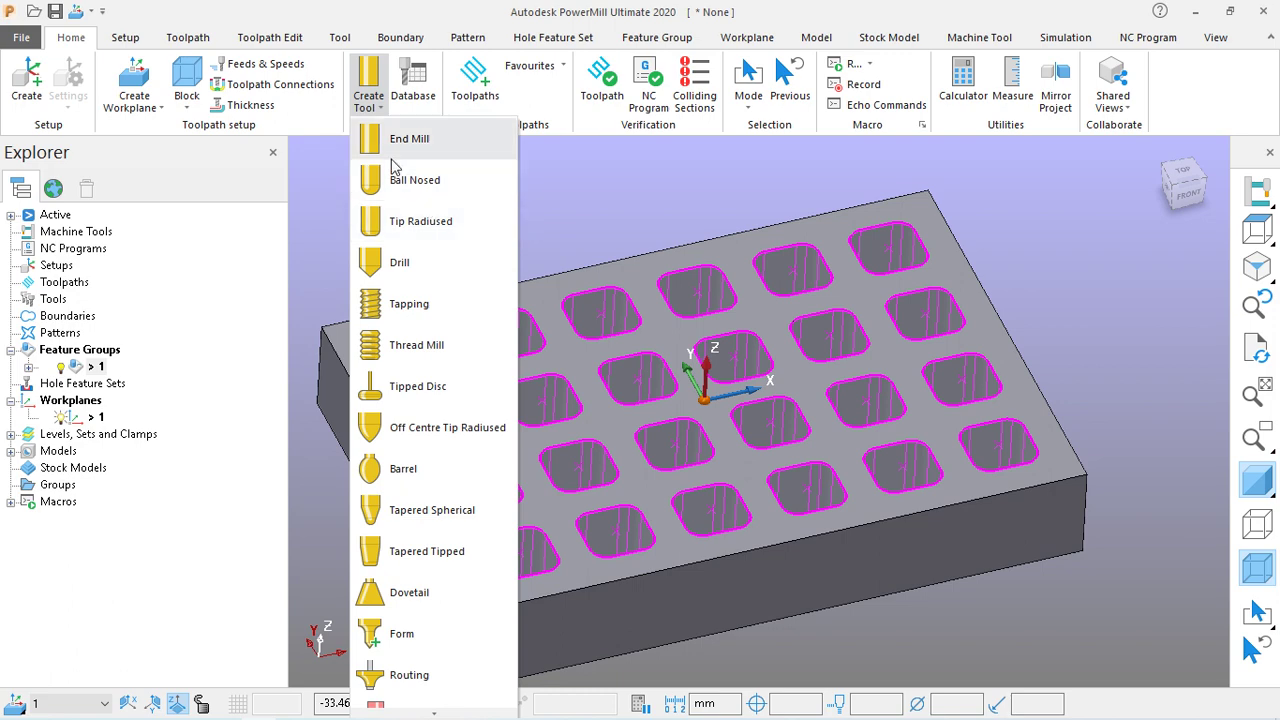
click(399, 148)
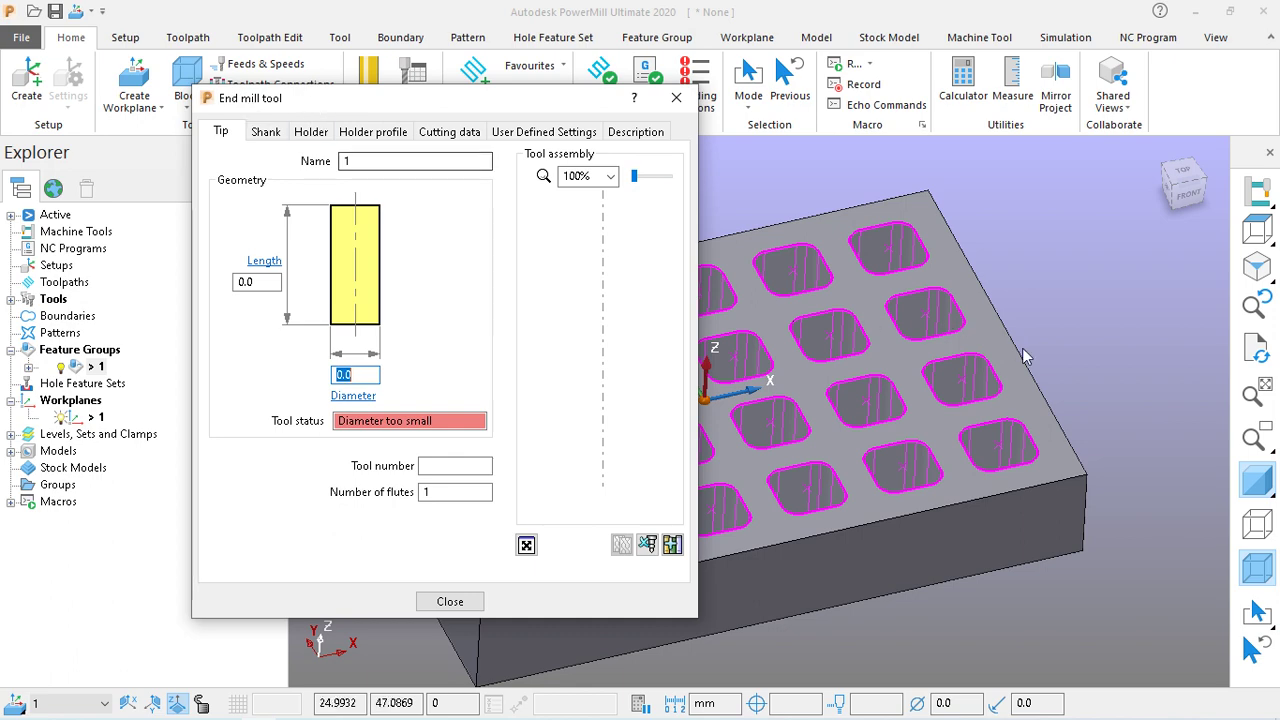
Measure the corner radius of one of the plate's pockets and close the measuring tools
key(ctrl+1)
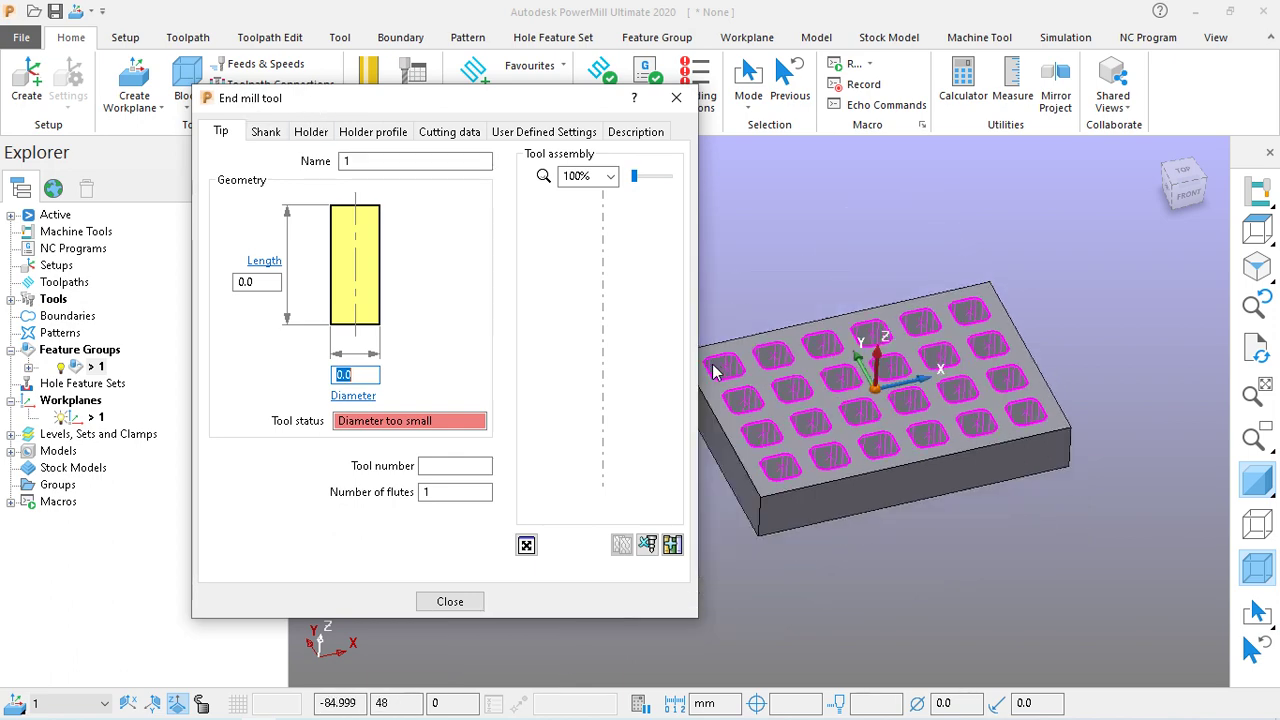
scroll(713, 372, up, 8)
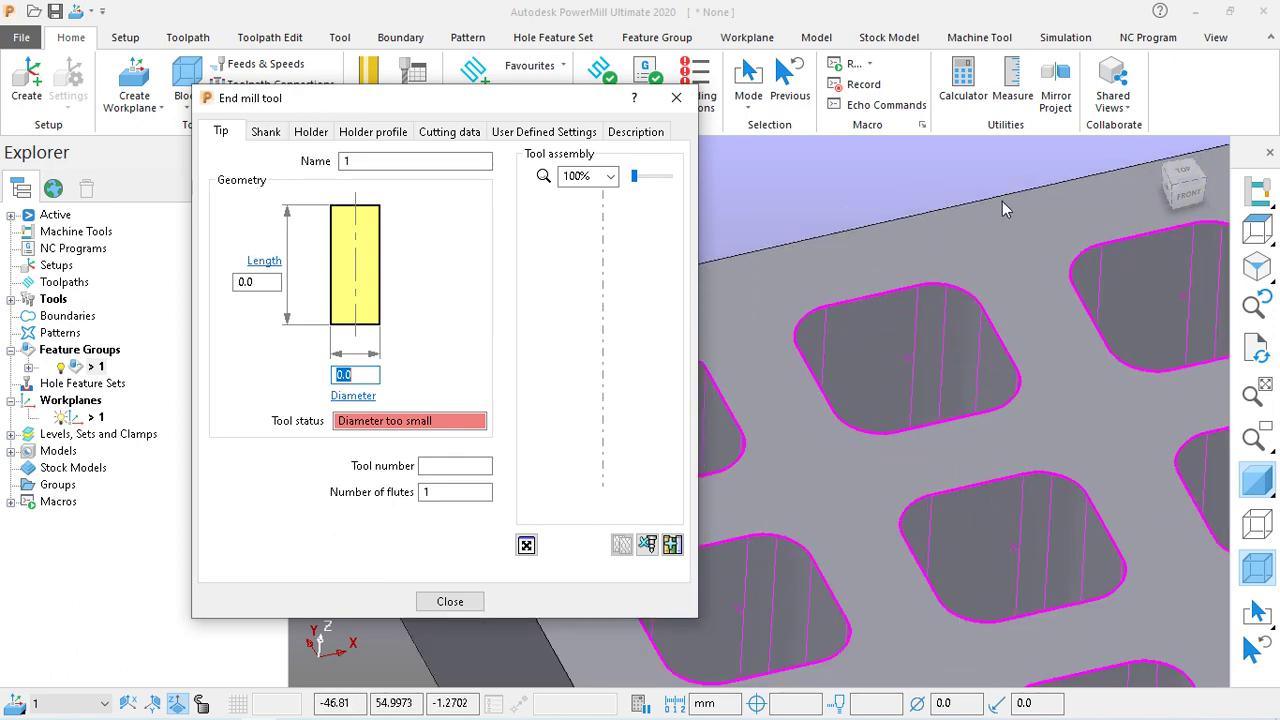
click(963, 82)
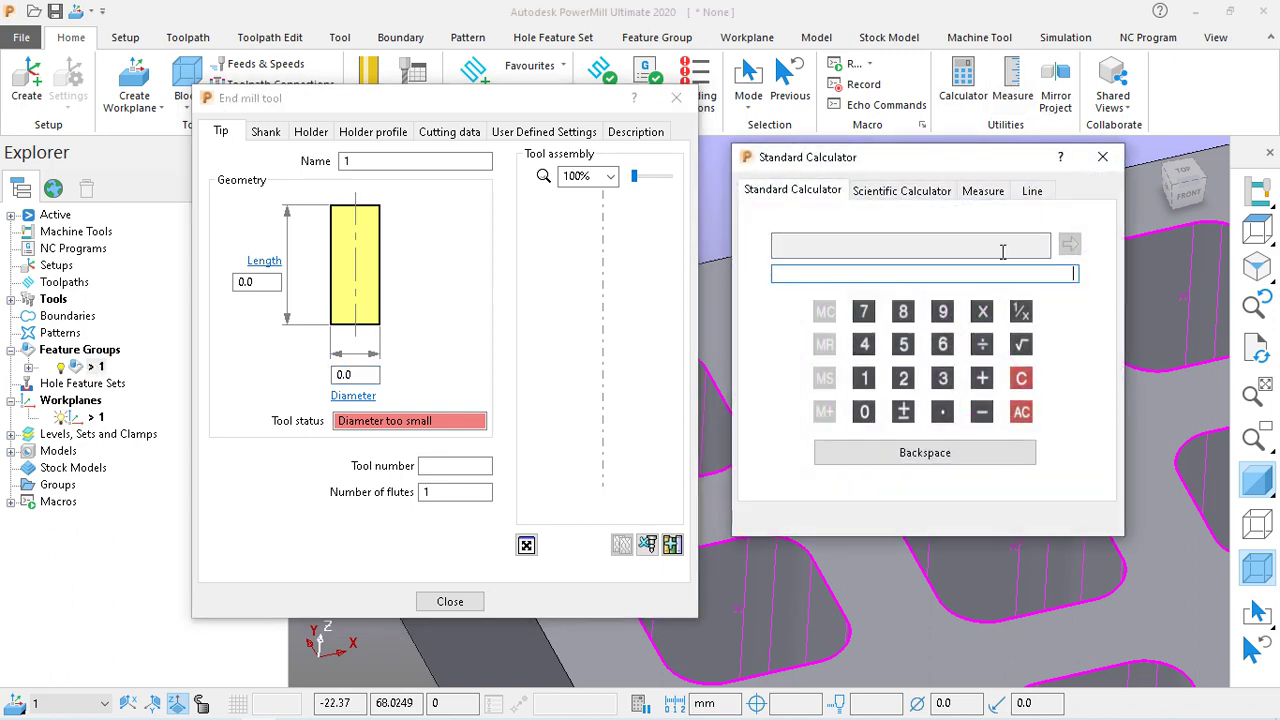
click(1102, 157)
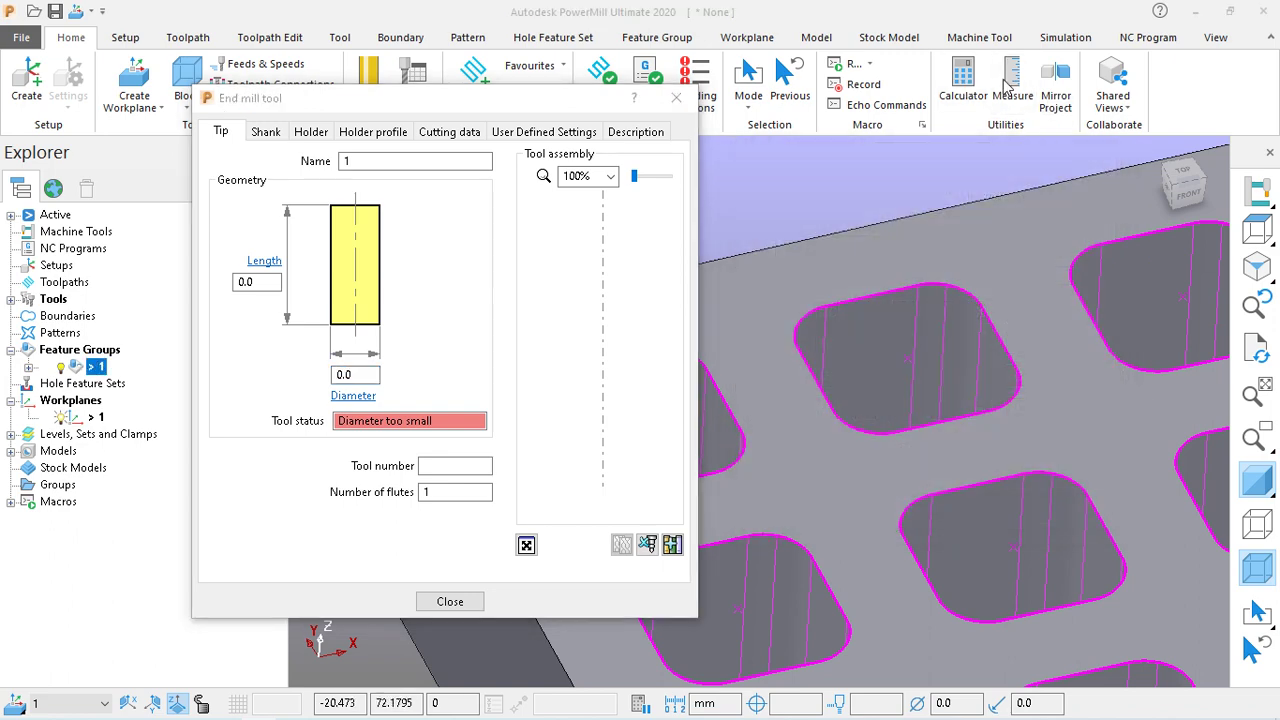
click(1010, 85)
click(963, 240)
mouse_move(957, 289)
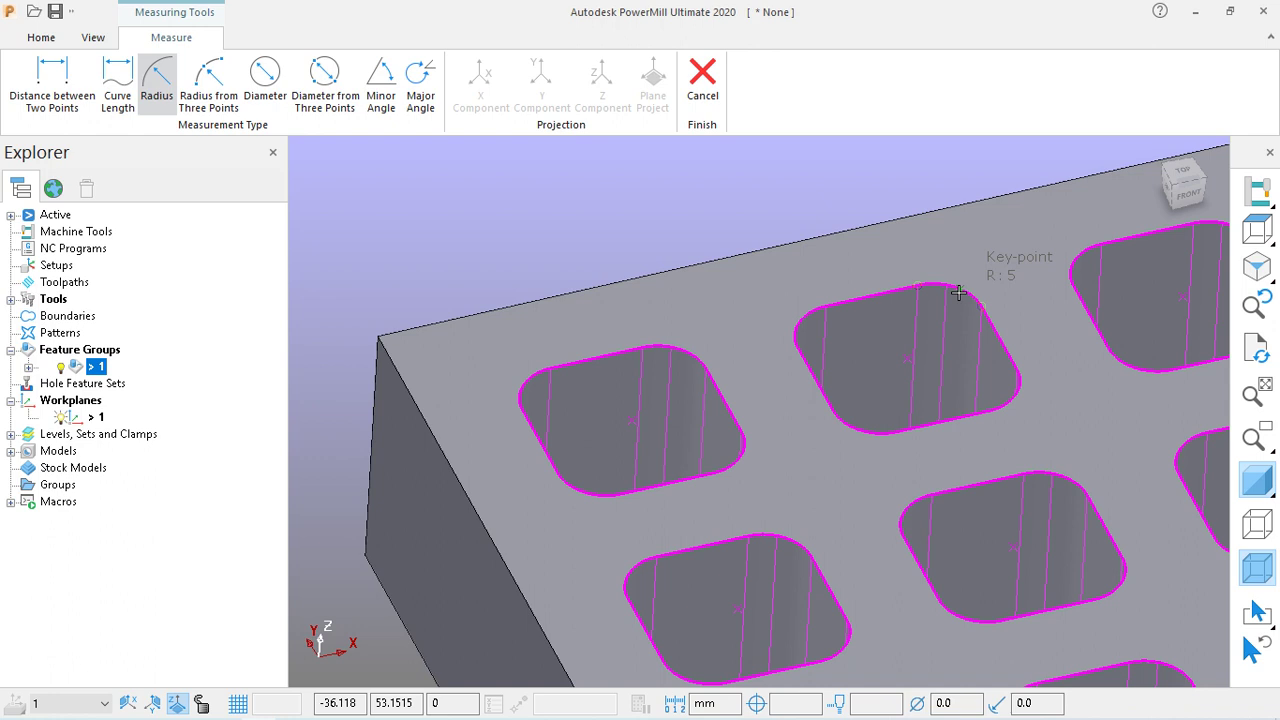
click(703, 92)
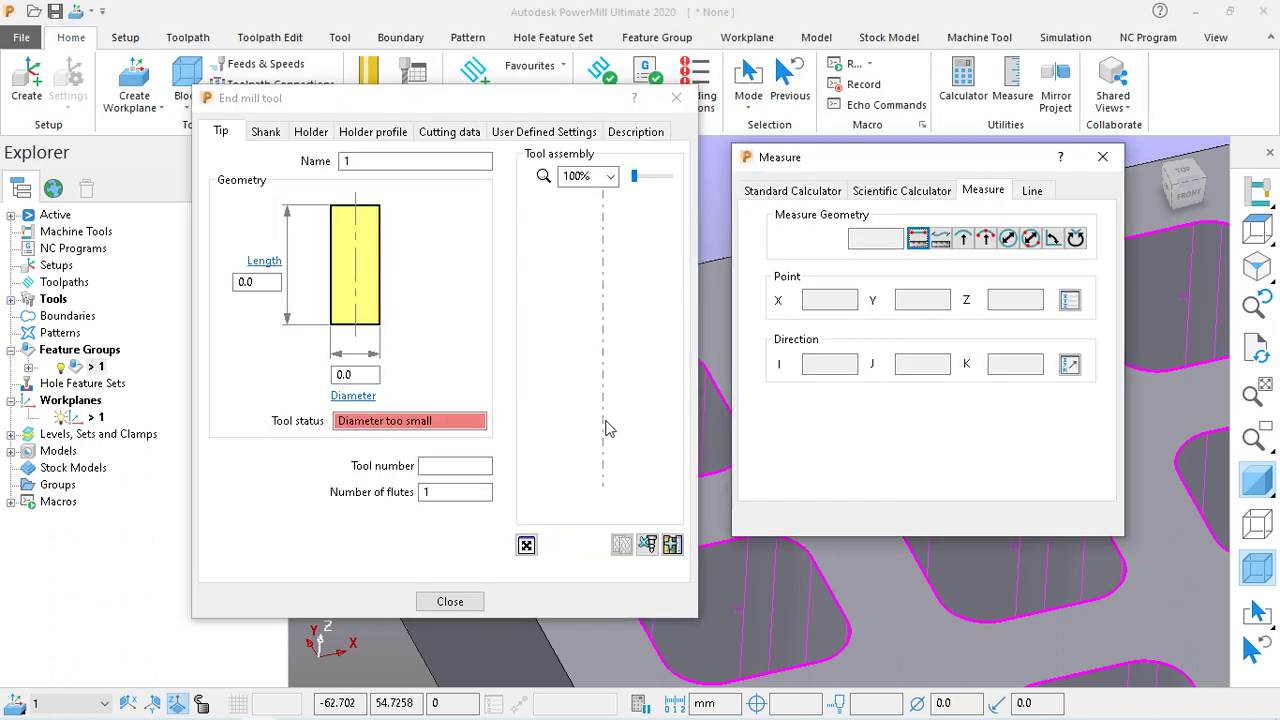
click(1102, 156)
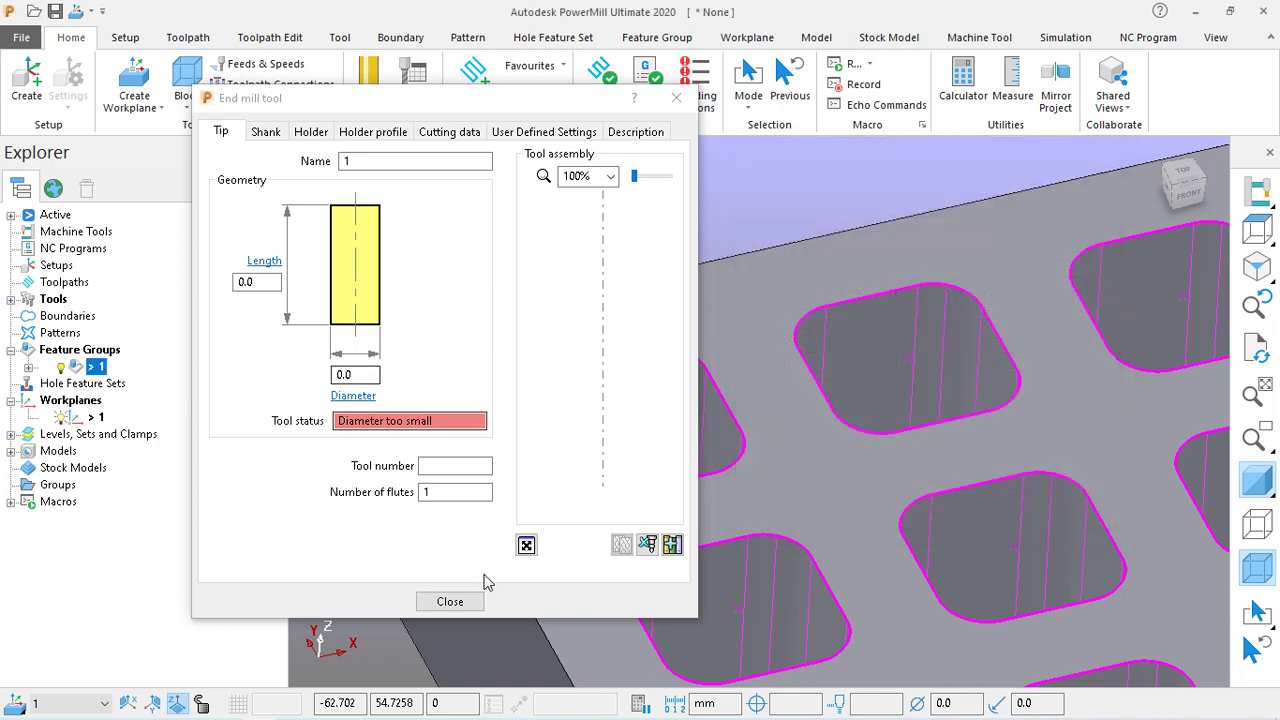
Set the end mill's tip diameter to 8 mm and its length to 50 mm
mouse_move(461, 717)
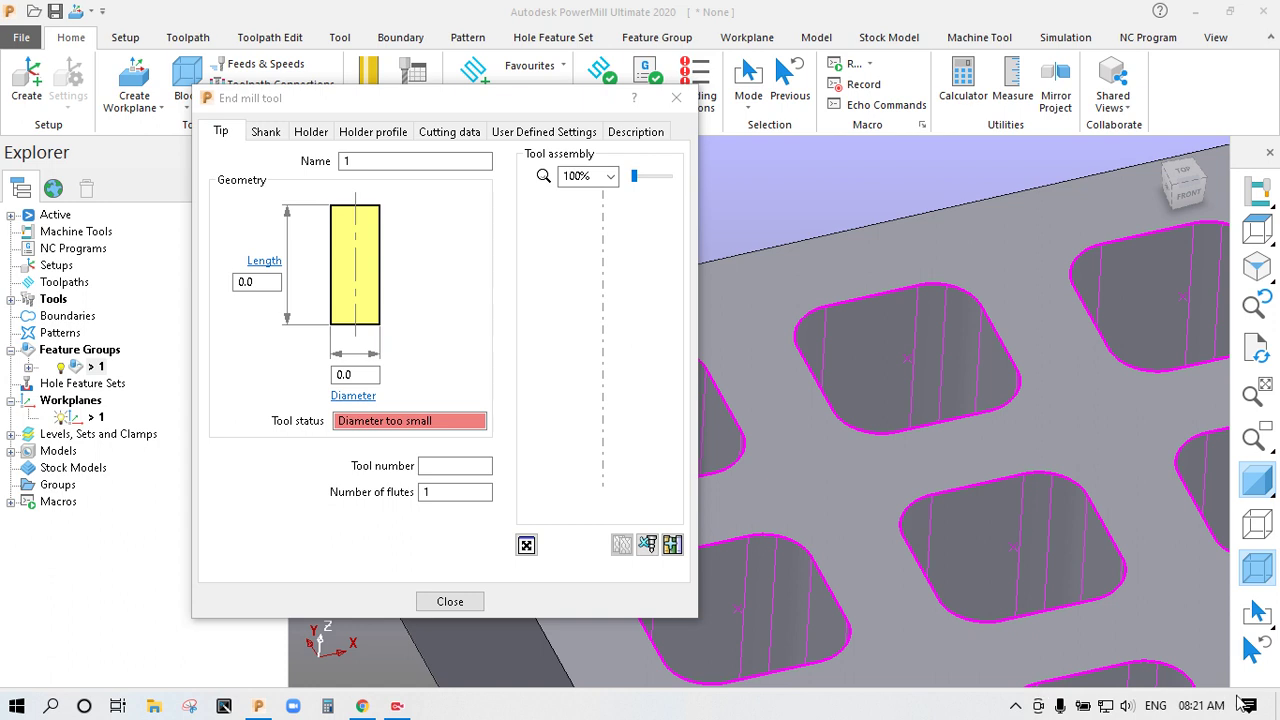
click(355, 374)
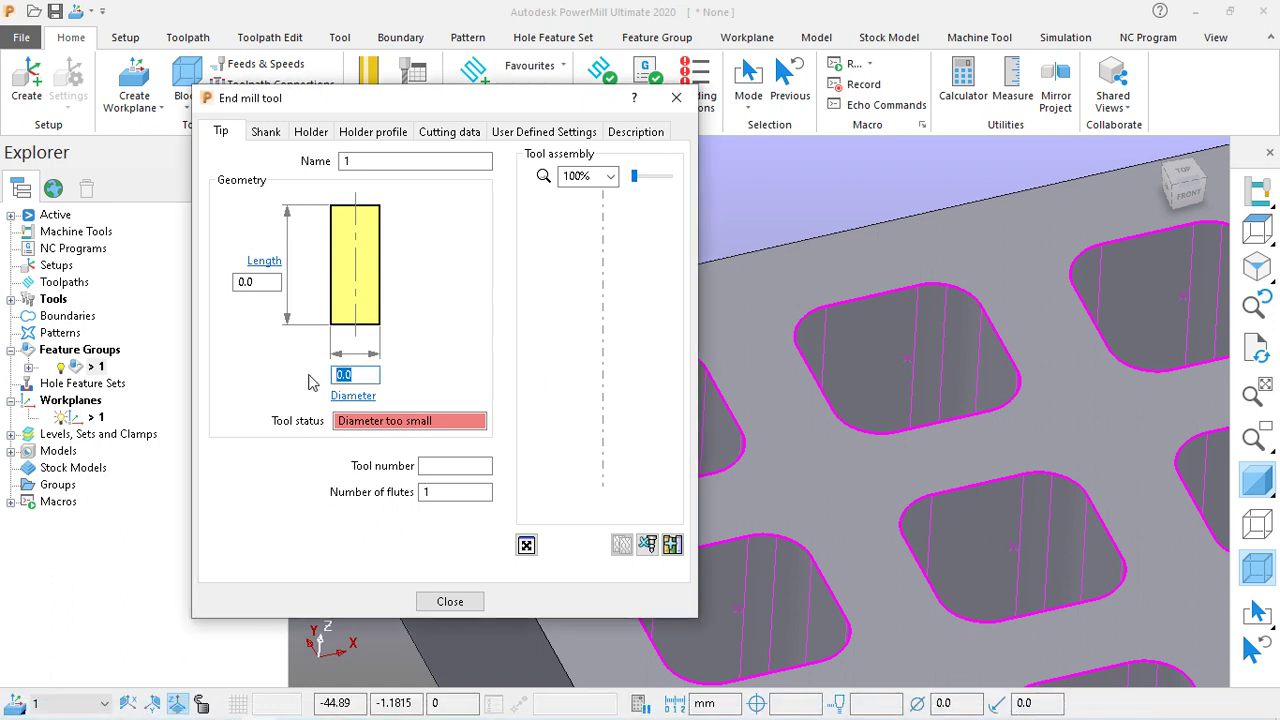
text(8)
click(262, 282)
text(40.0)
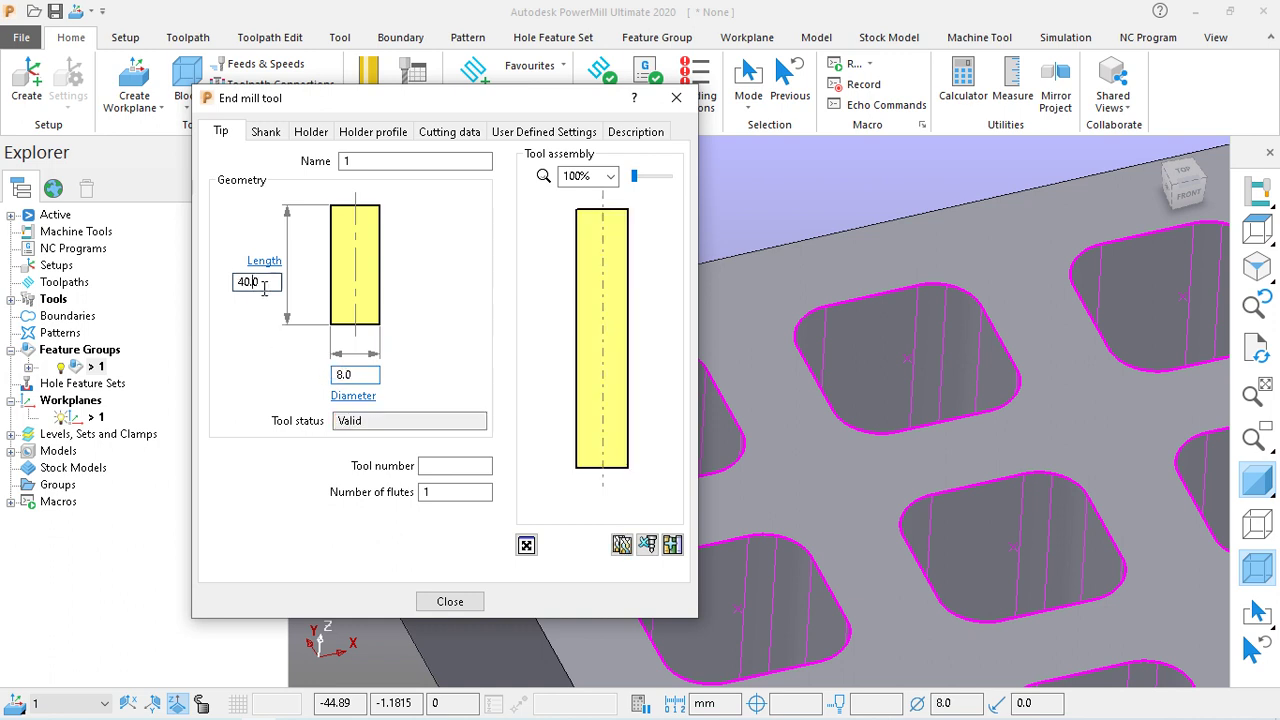
click(391, 161)
click(268, 281)
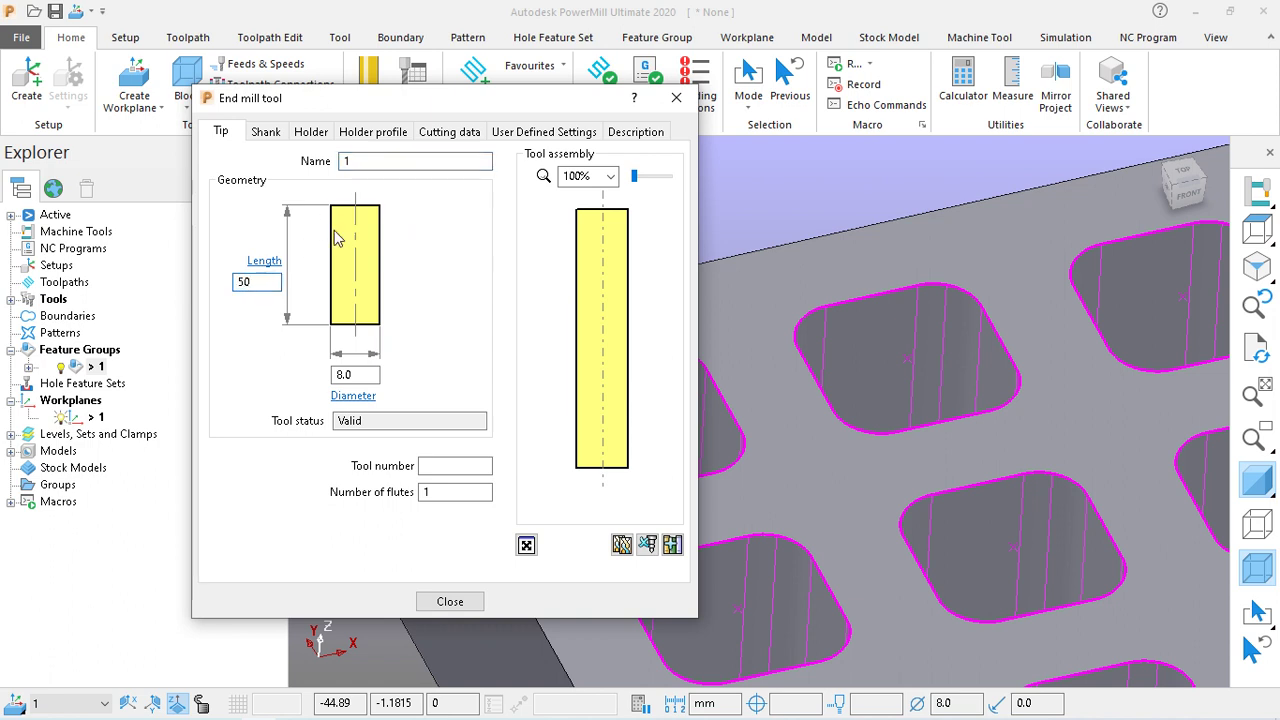
Name the tool 8FLAT ENDMILL and give it tool number 1 and 4 flutes
click(373, 161)
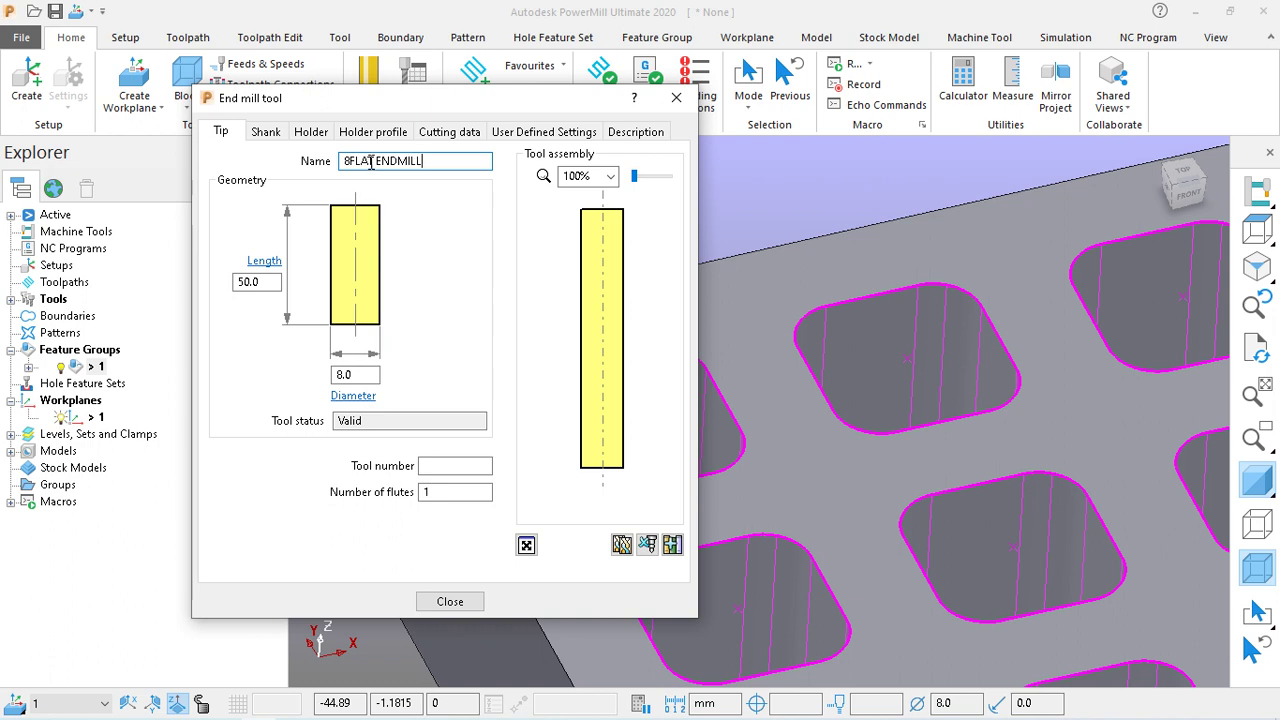
click(428, 466)
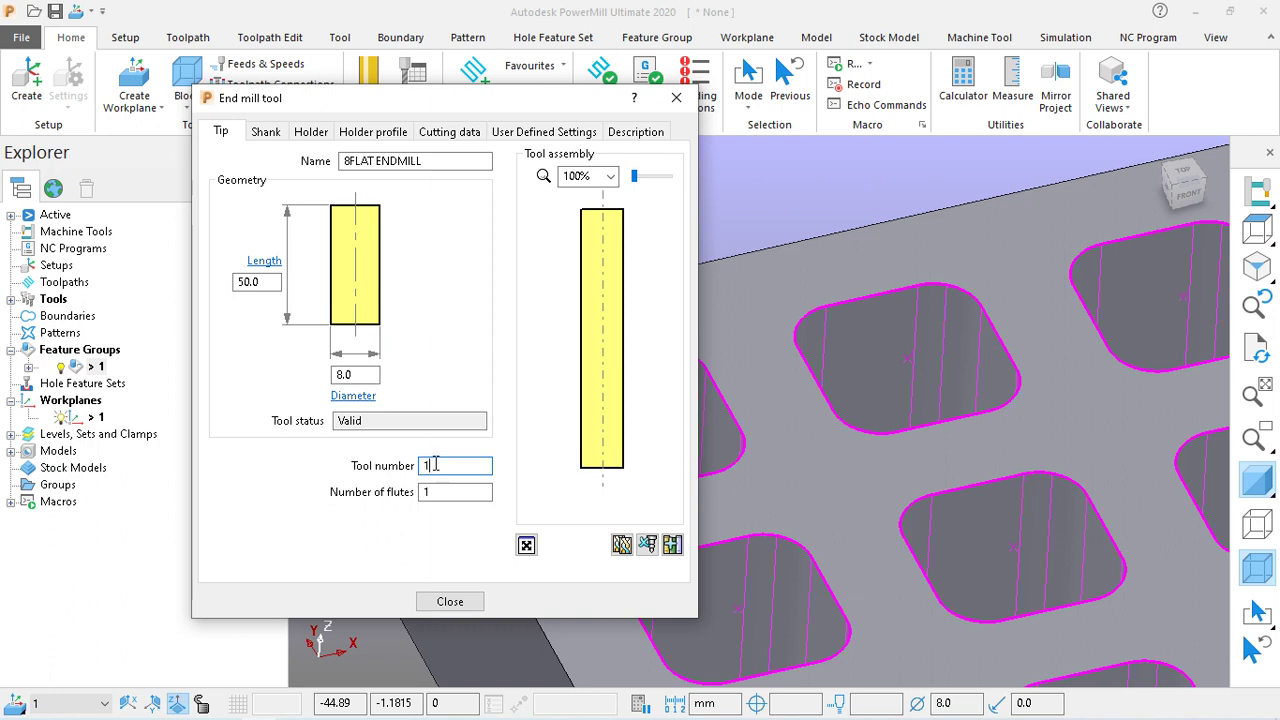
click(442, 491)
drag(441, 492, 424, 493)
text(4)
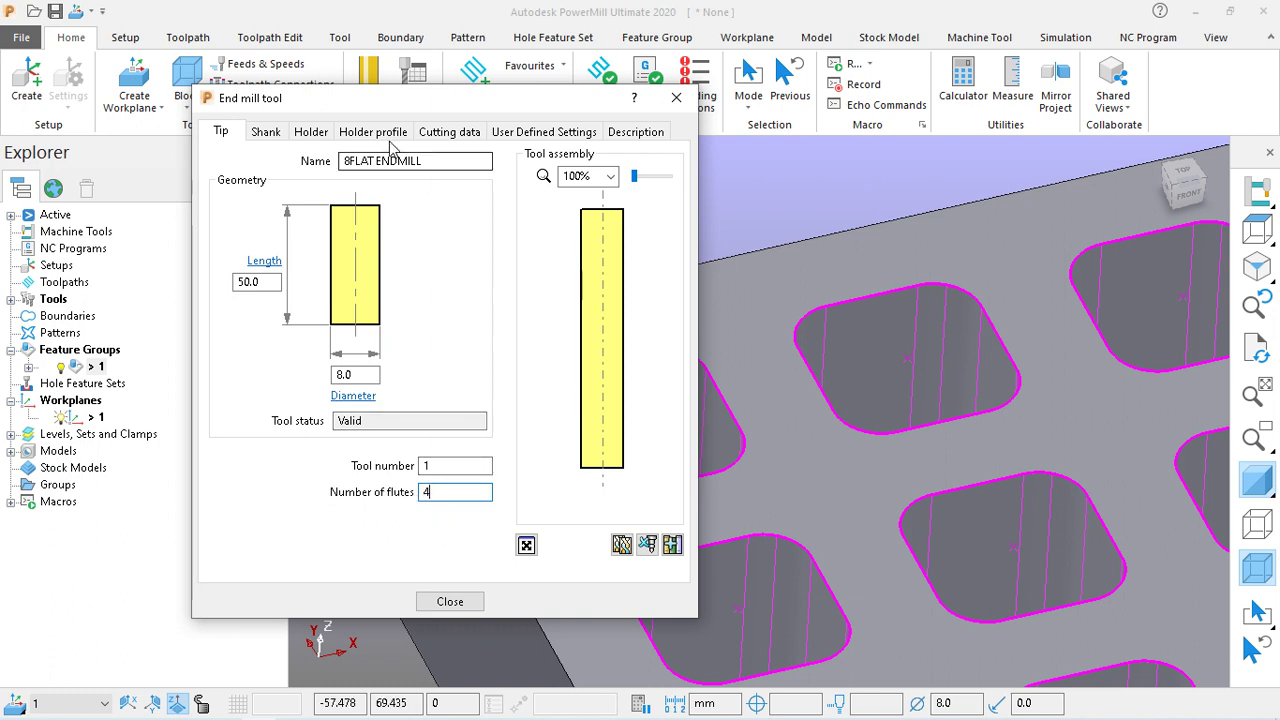
Add a shank component to the end mill and set its length to 20 mm
click(268, 134)
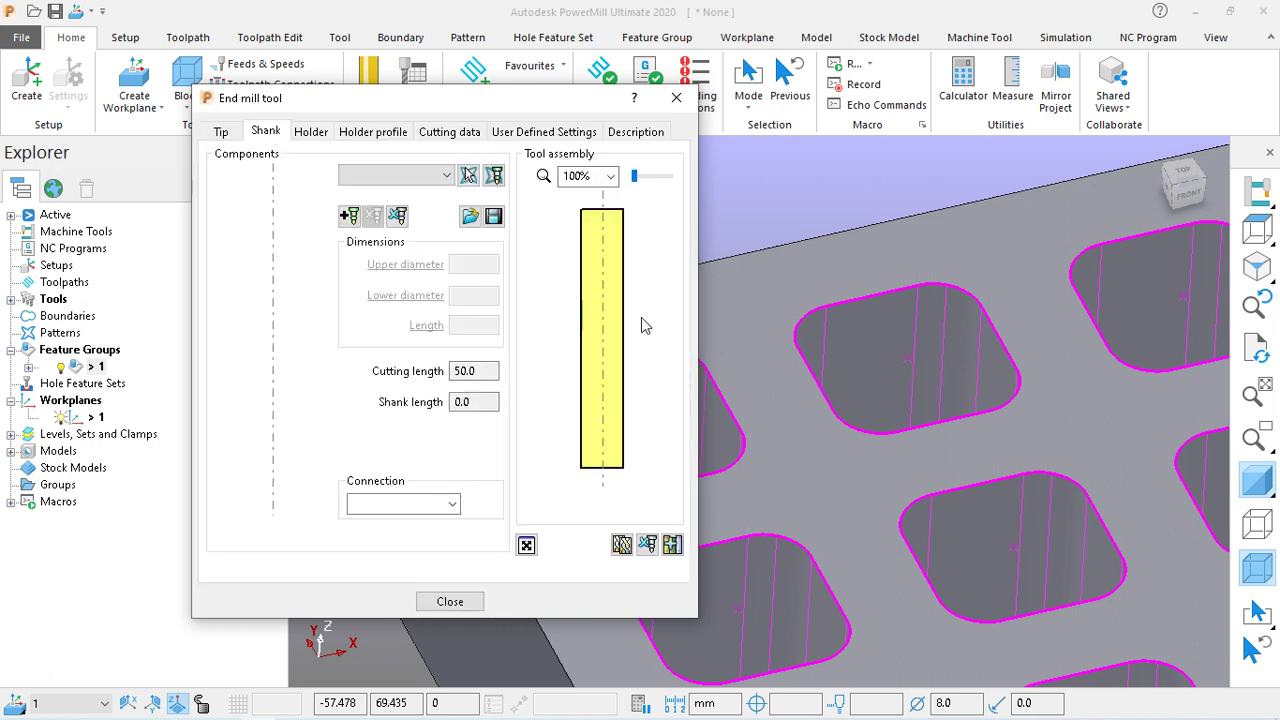
click(349, 216)
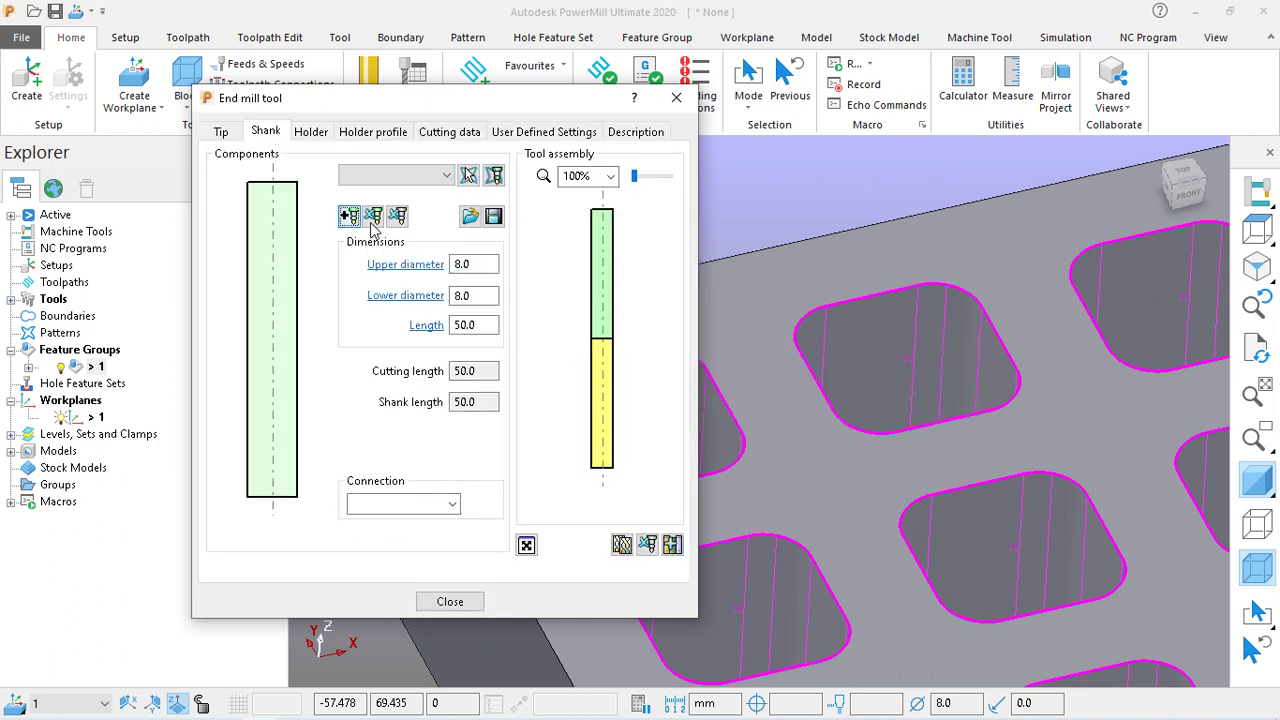
drag(488, 325, 430, 332)
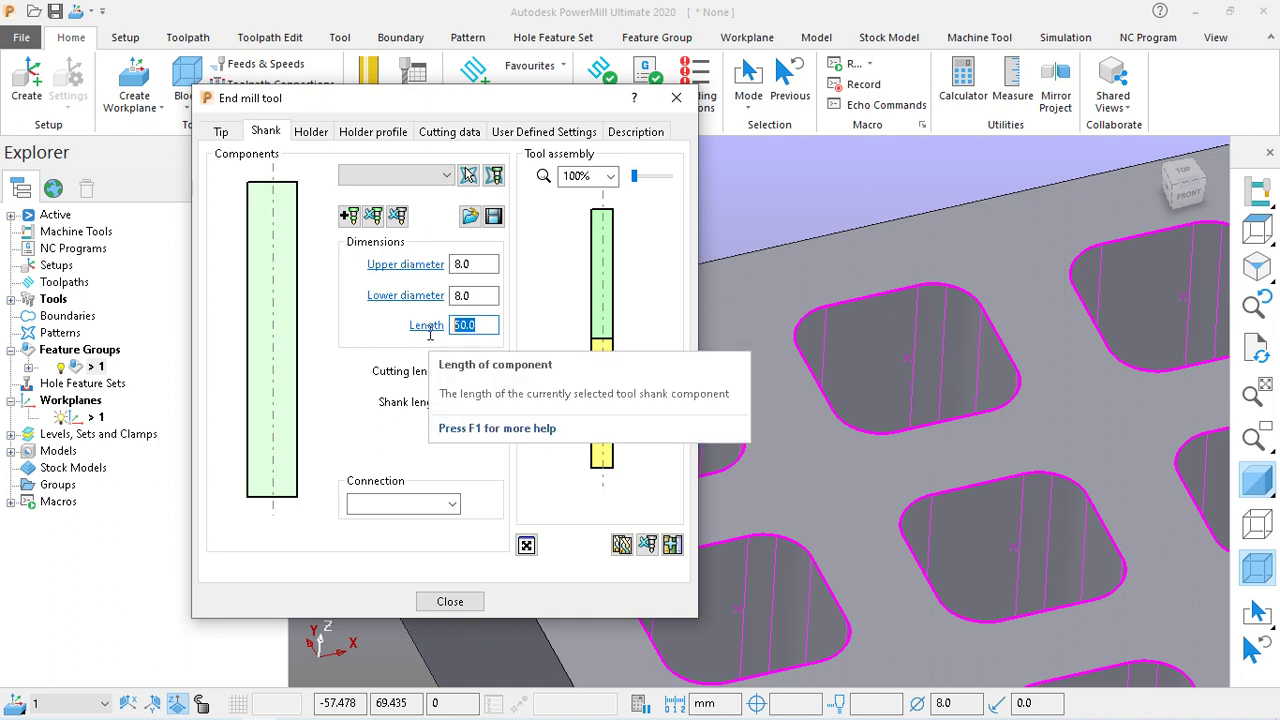
text(20)
click(475, 296)
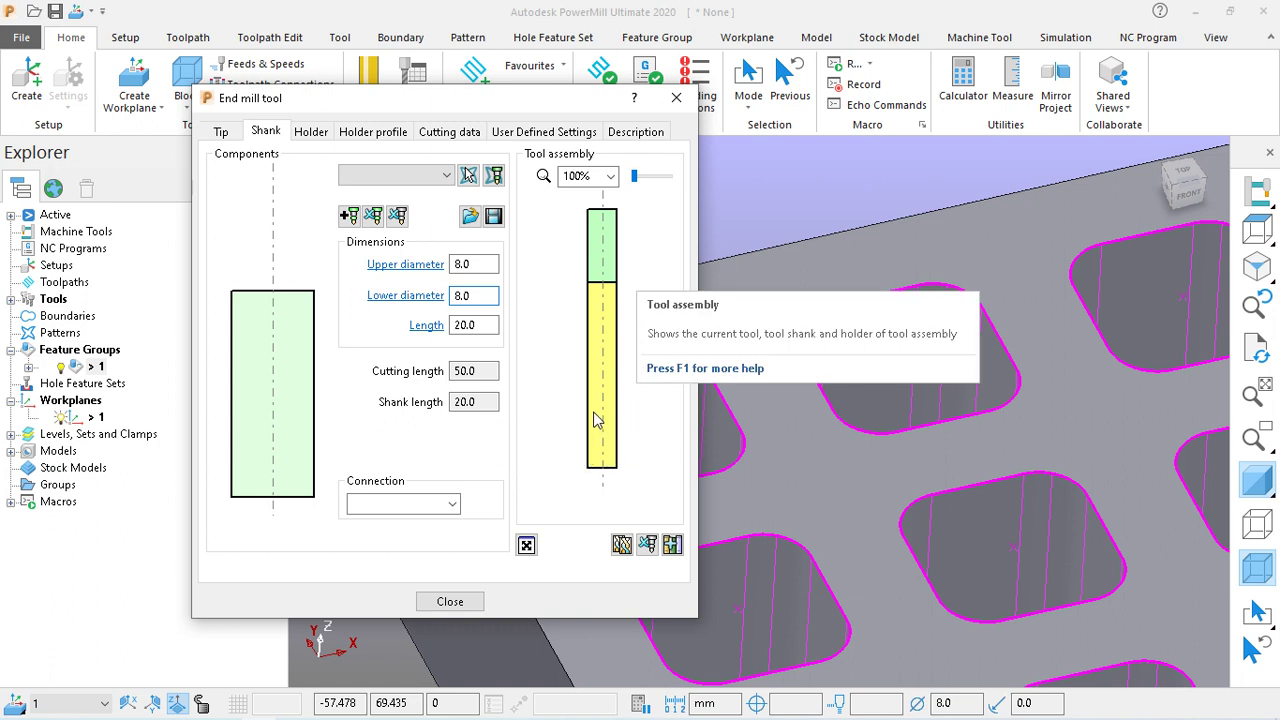
Add a holder component to the end mill, trying a length of 10 mm before setting it to 20 mm
click(311, 131)
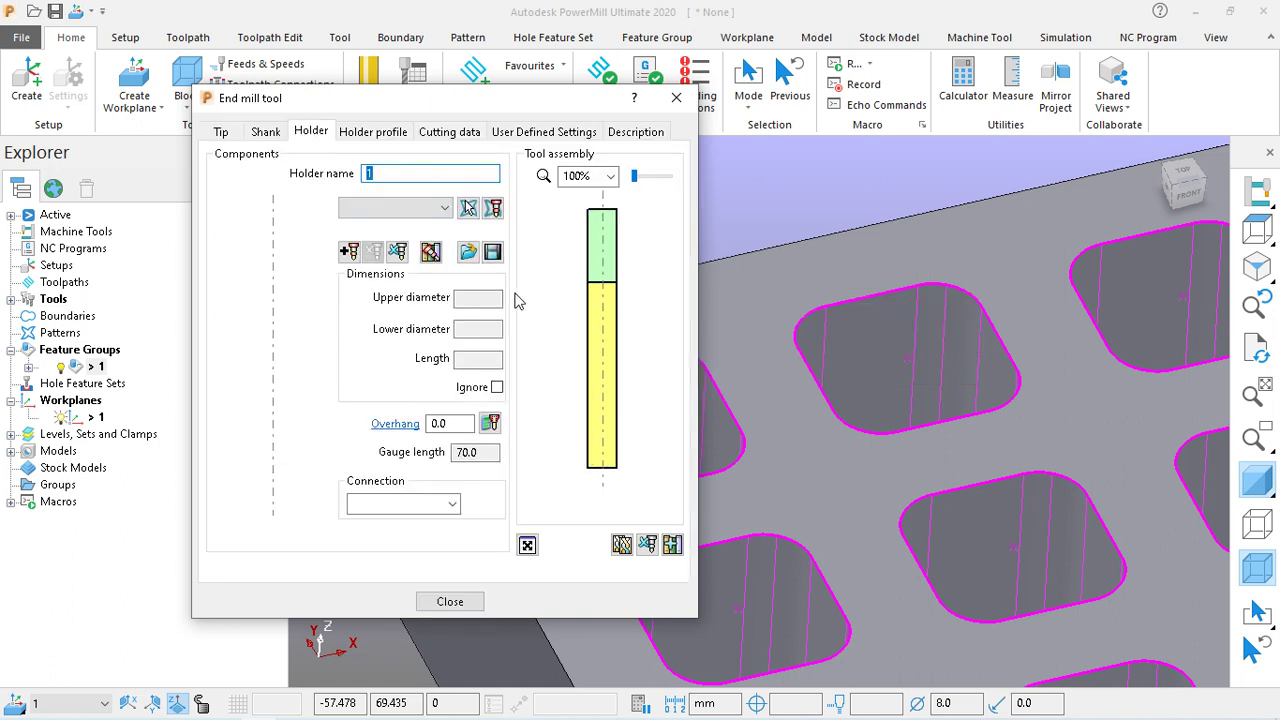
click(349, 251)
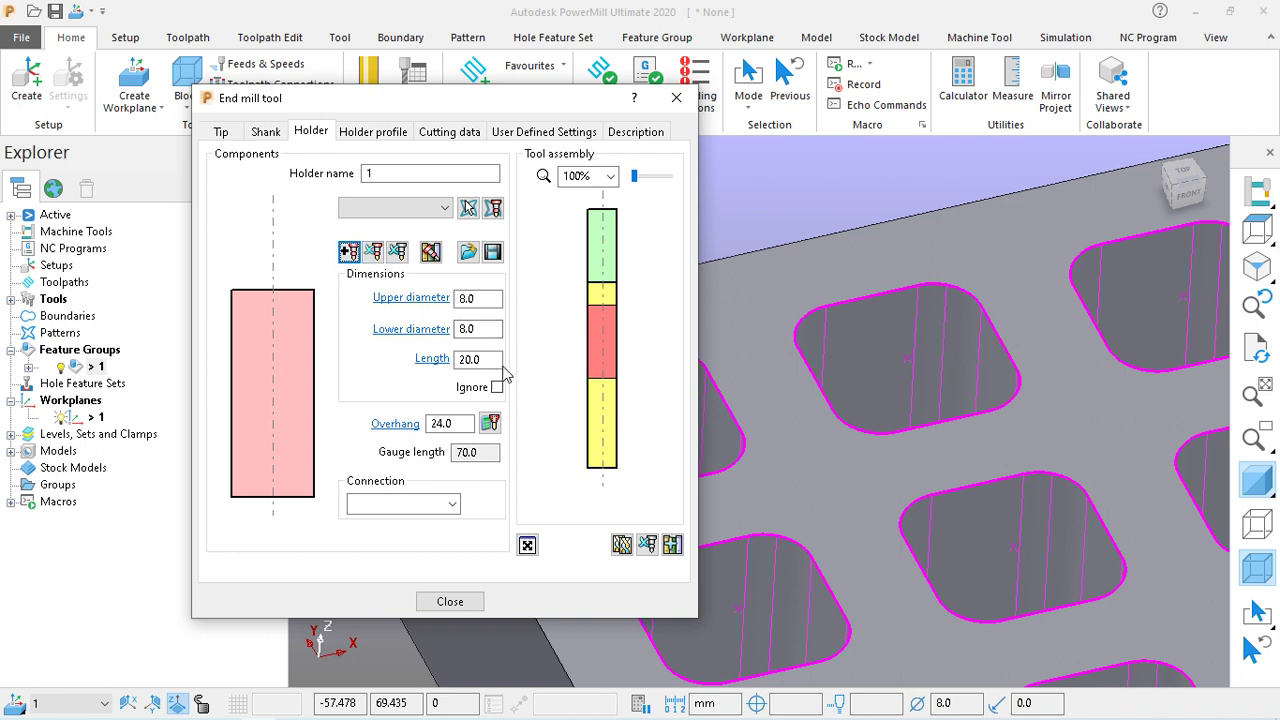
click(441, 423)
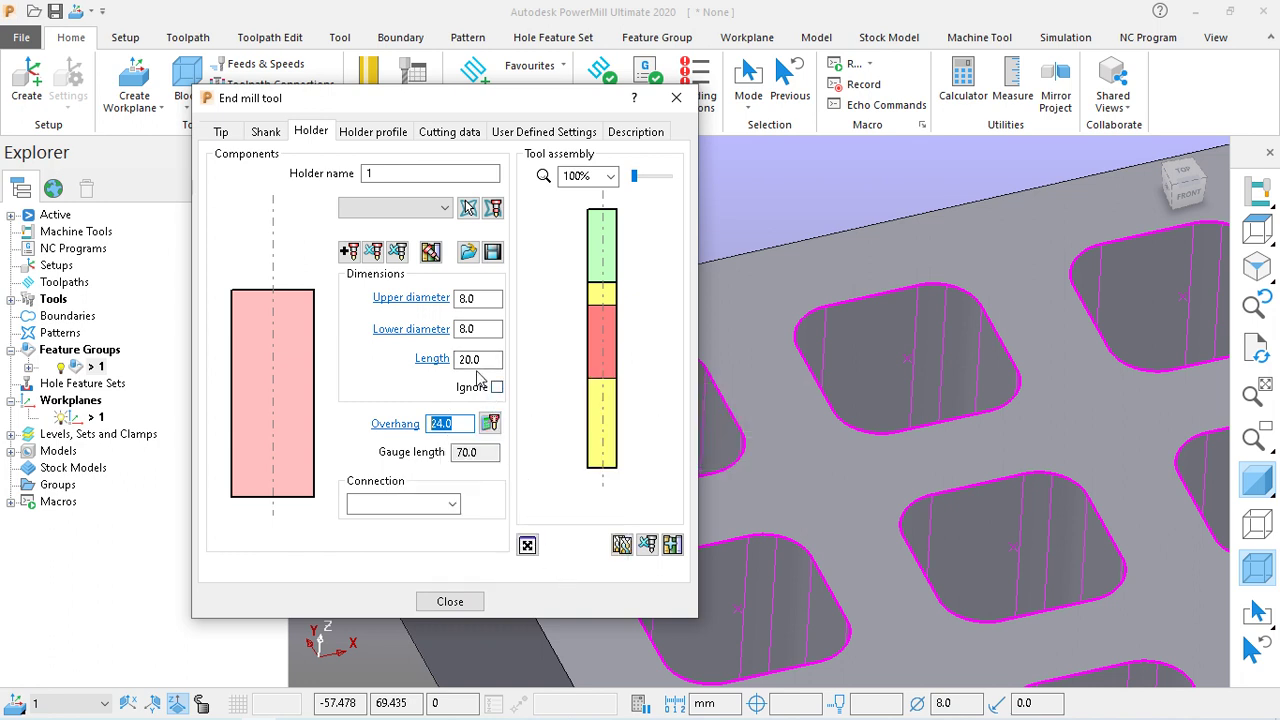
click(468, 360)
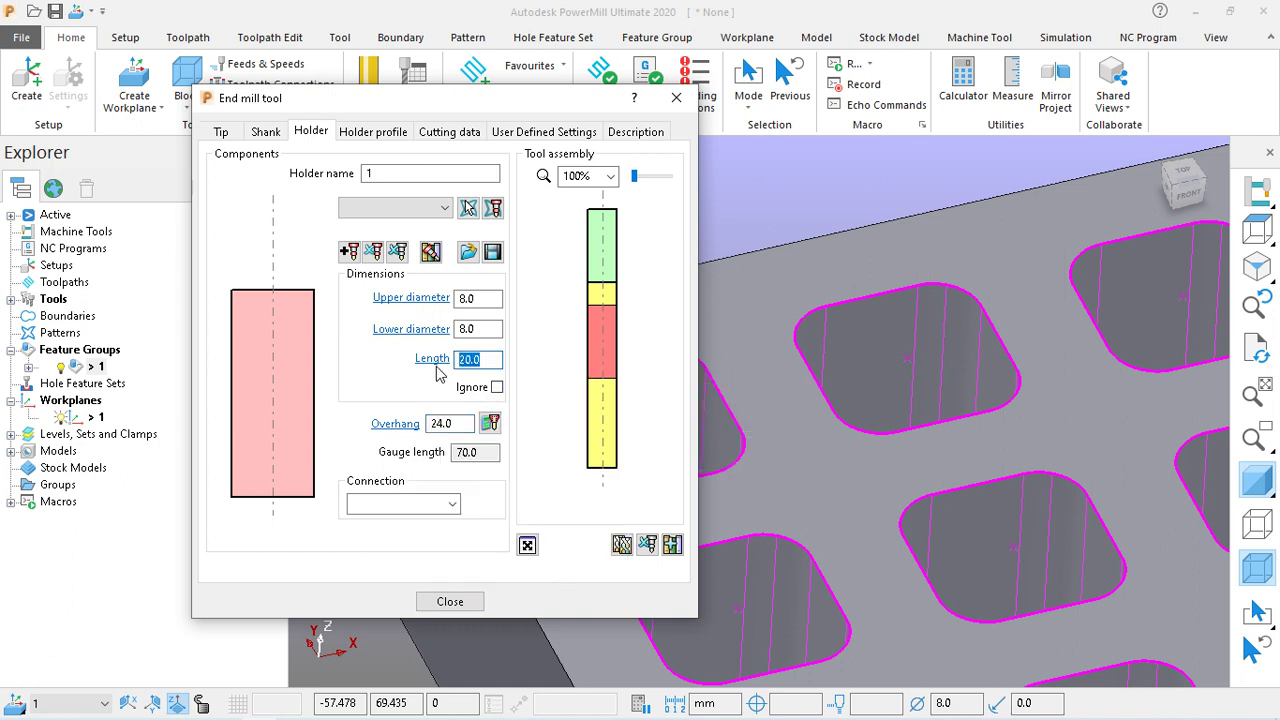
text(10)
click(488, 329)
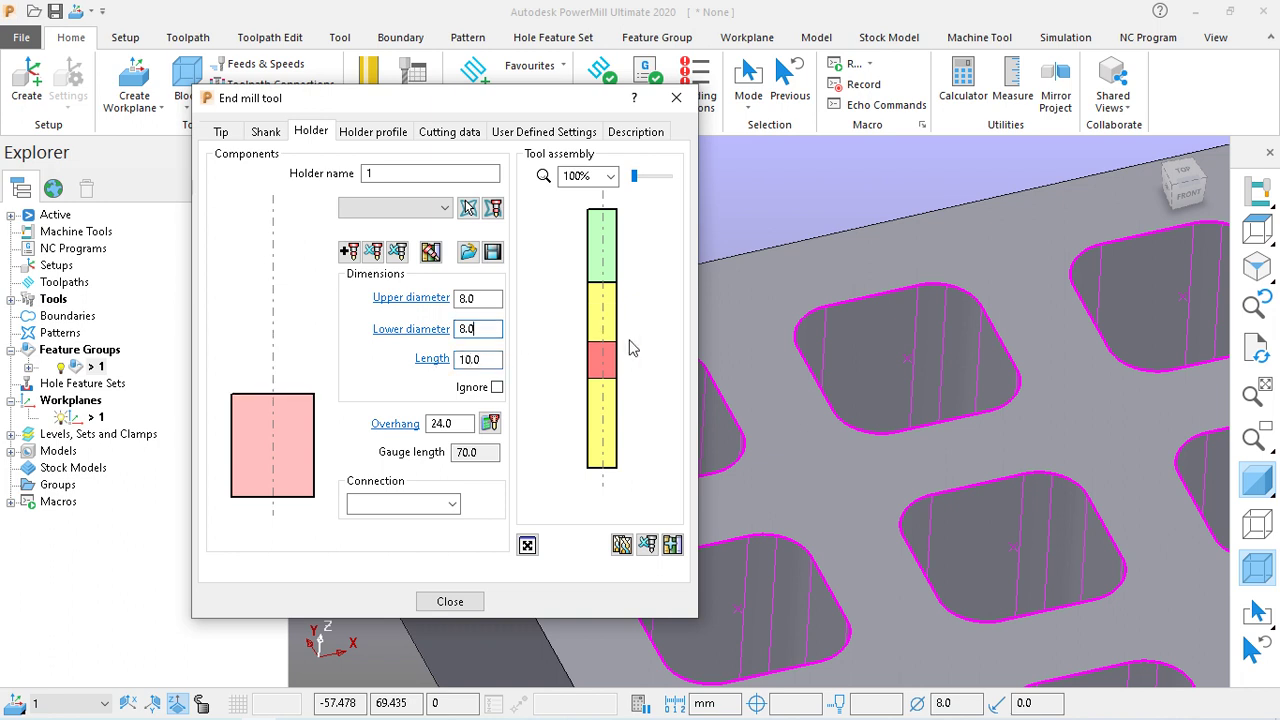
click(483, 362)
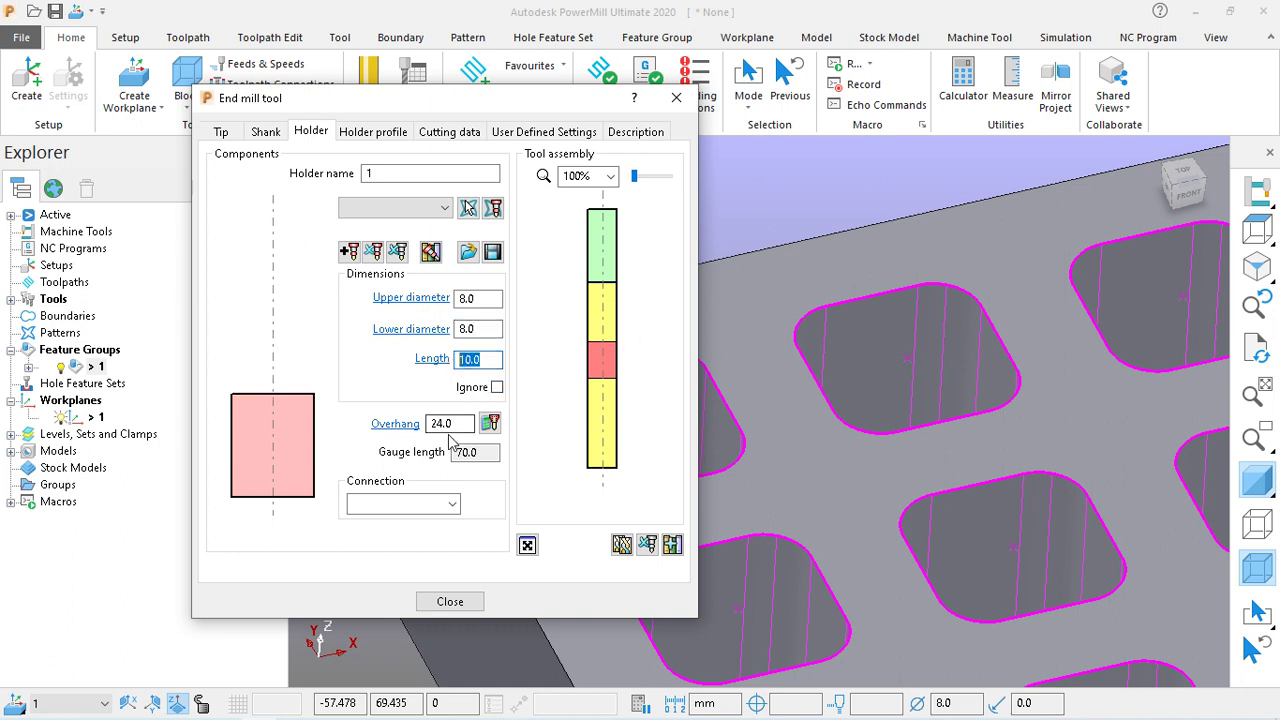
text(20)
click(474, 451)
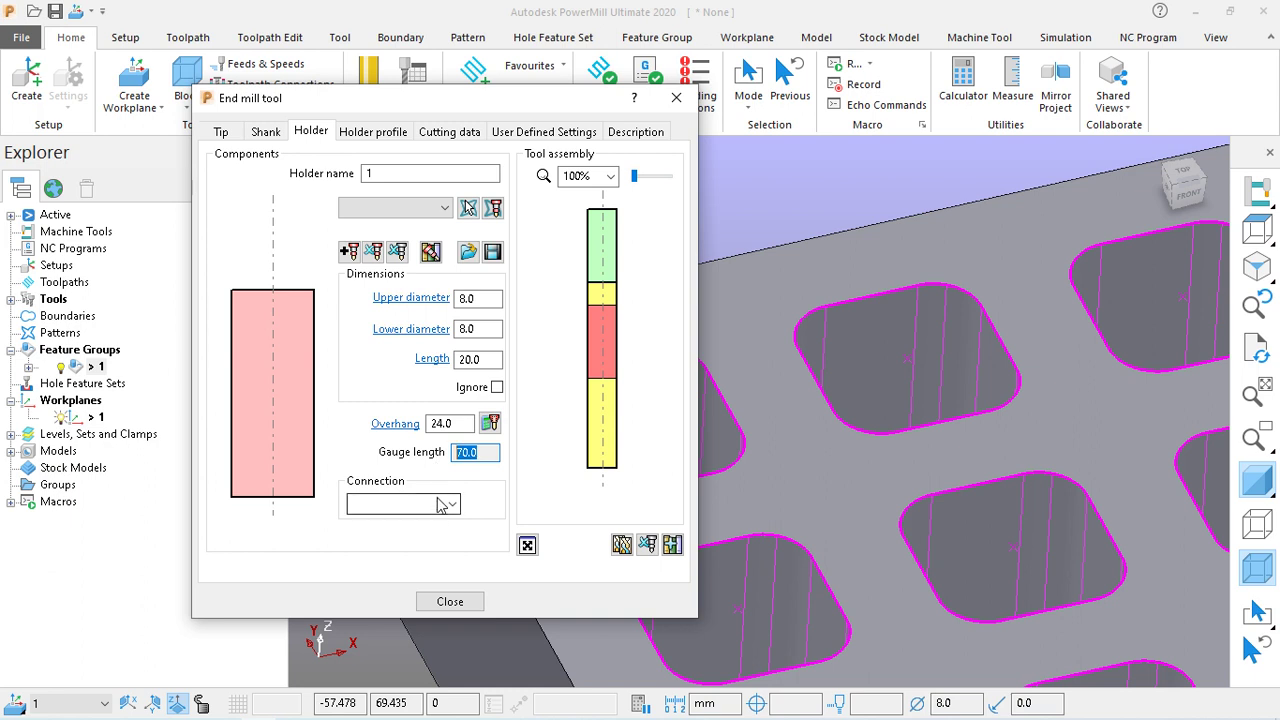
Set the holder's overhang to 20 mm
click(421, 428)
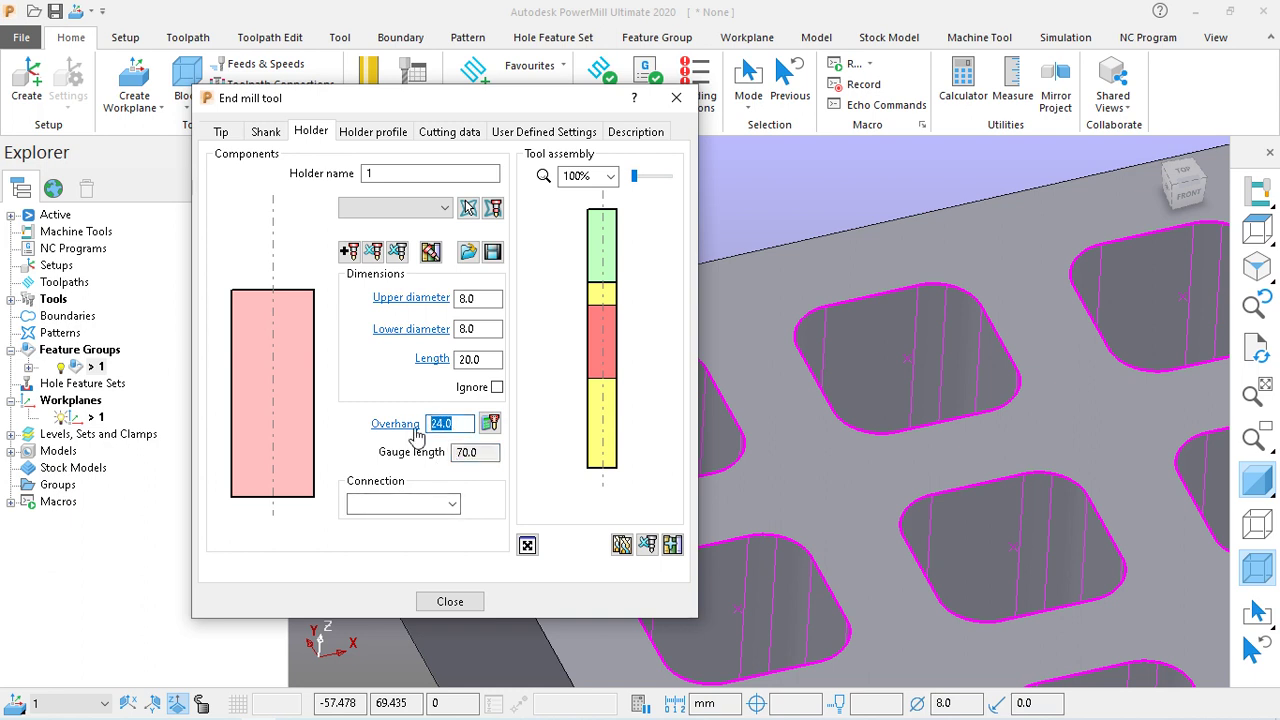
text(20)
click(473, 452)
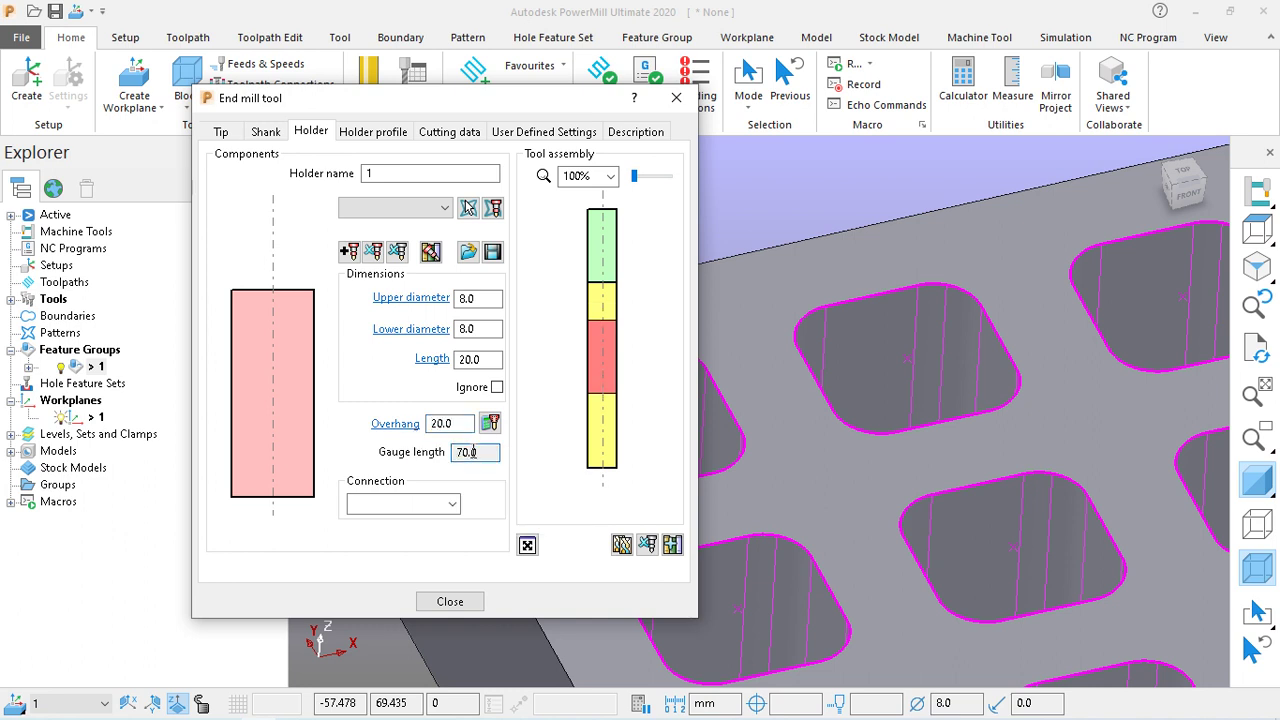
double_click(483, 450)
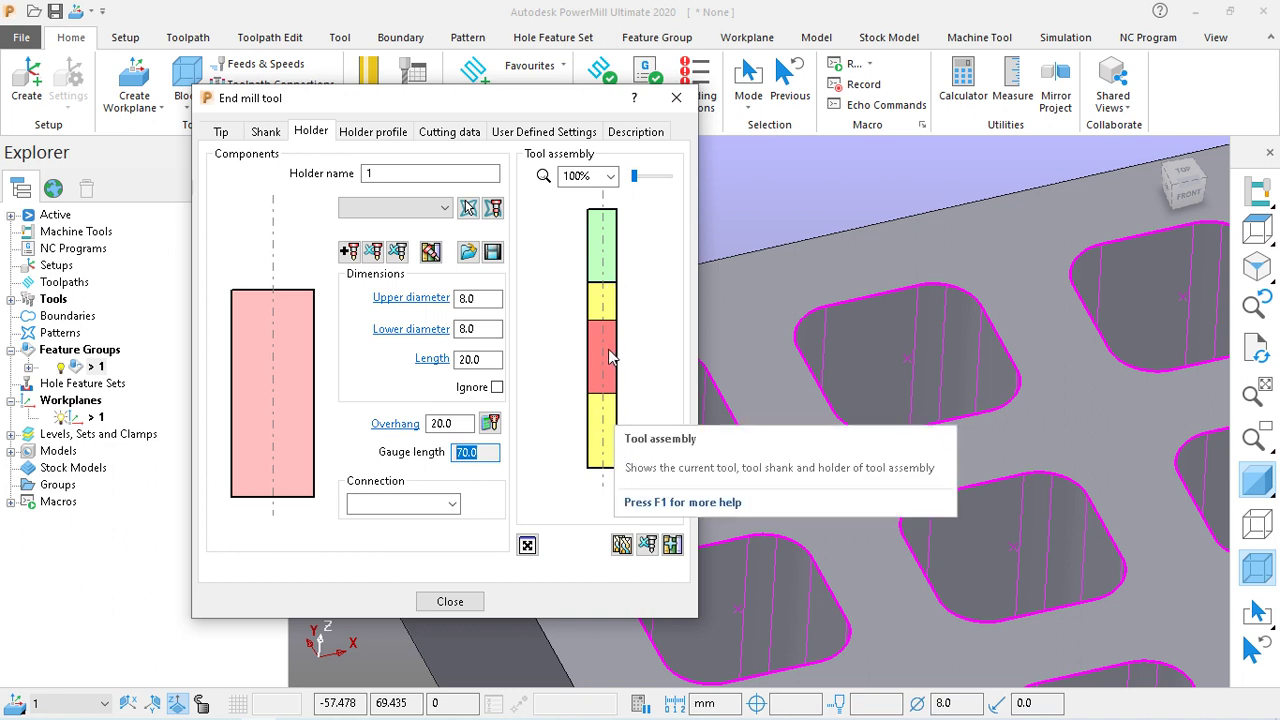
Increase the holder's overhang to 40 mm
drag(484, 358, 455, 361)
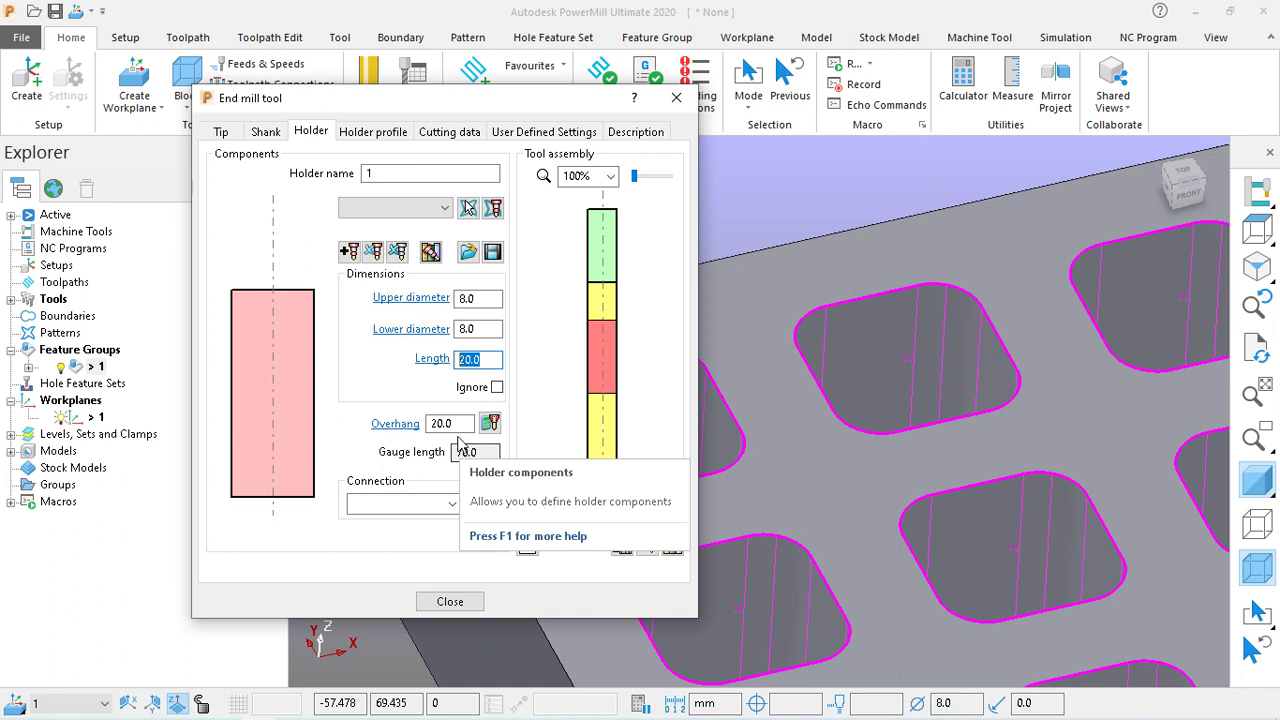
drag(462, 423, 433, 424)
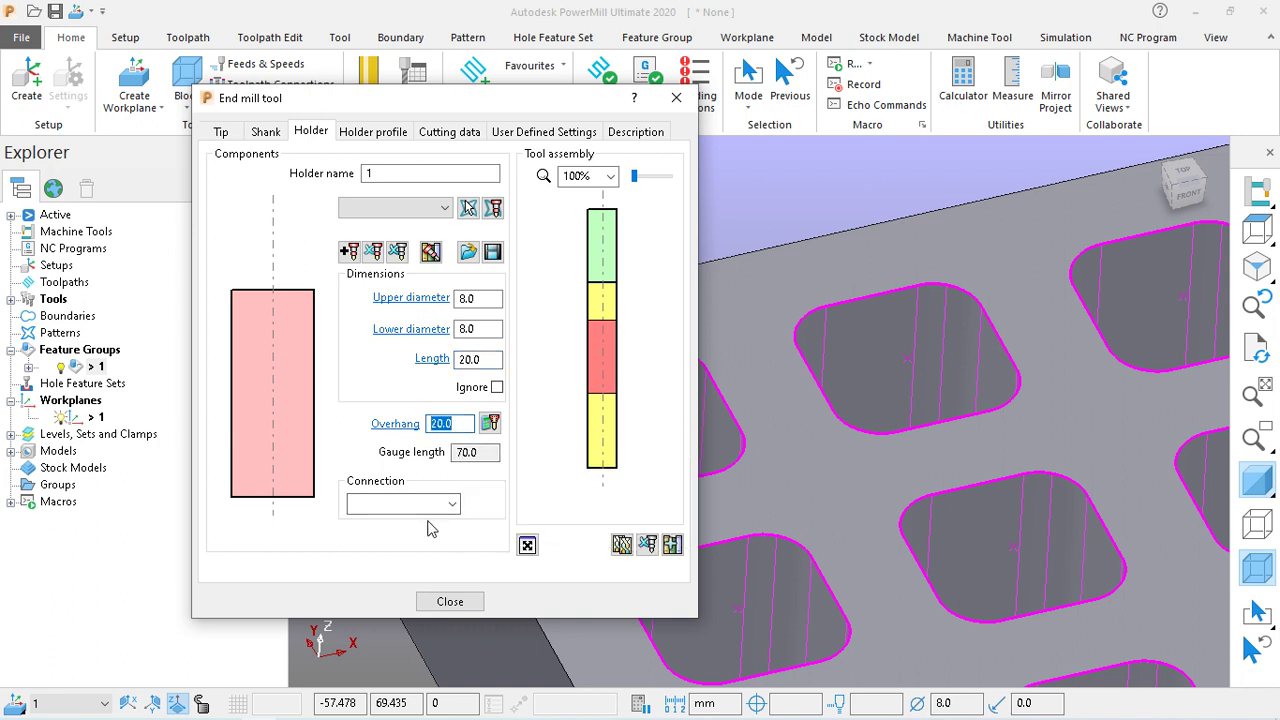
text(40)
click(485, 359)
Try a holder overhang of 80 mm
click(452, 423)
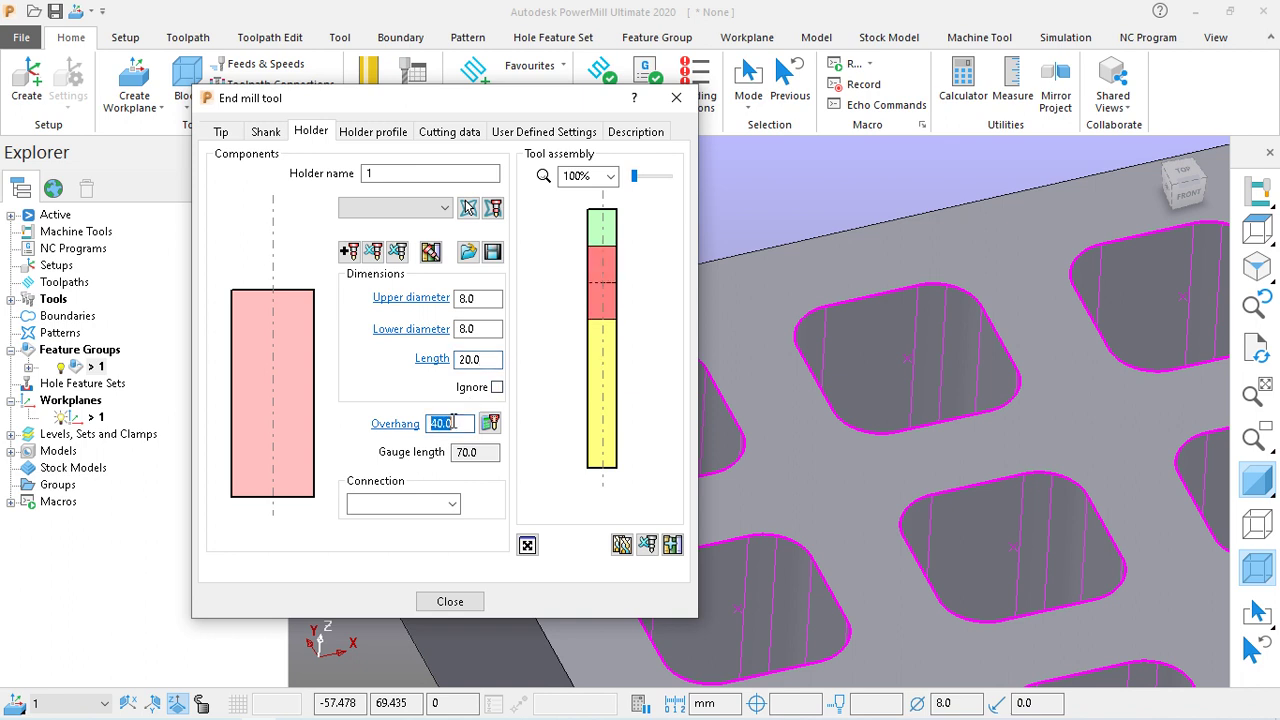
drag(452, 423, 418, 433)
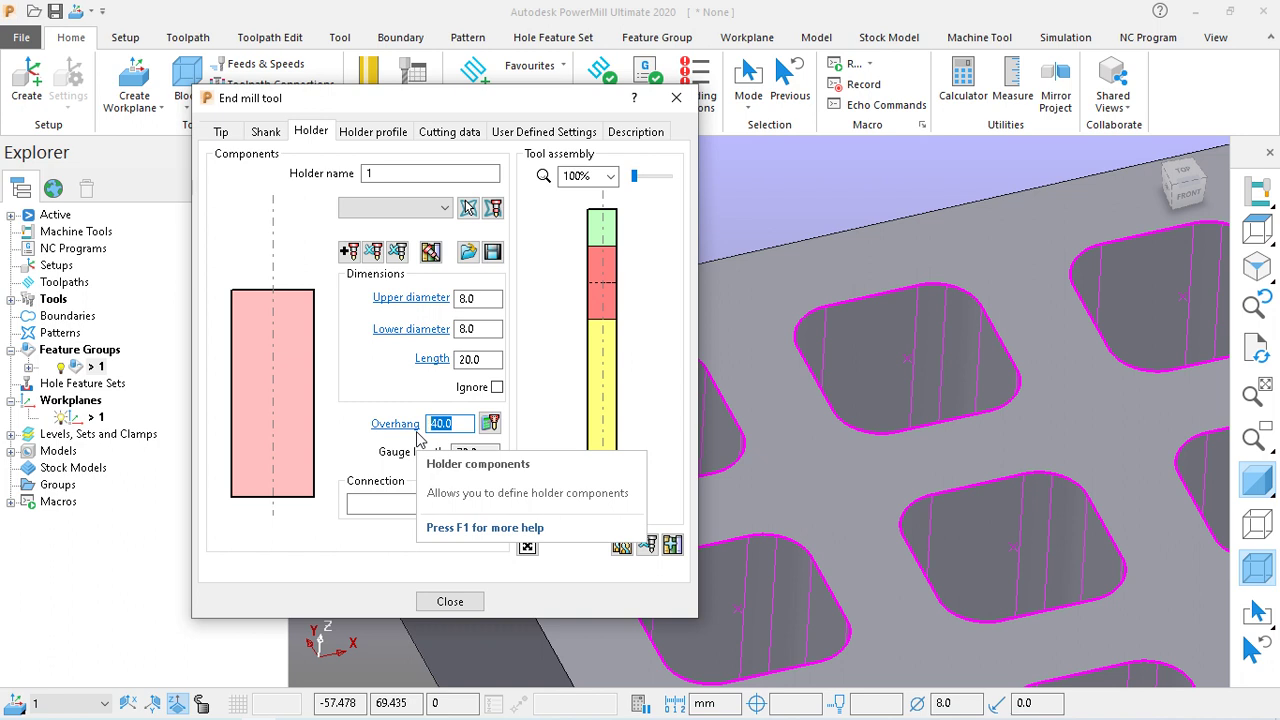
text(80)
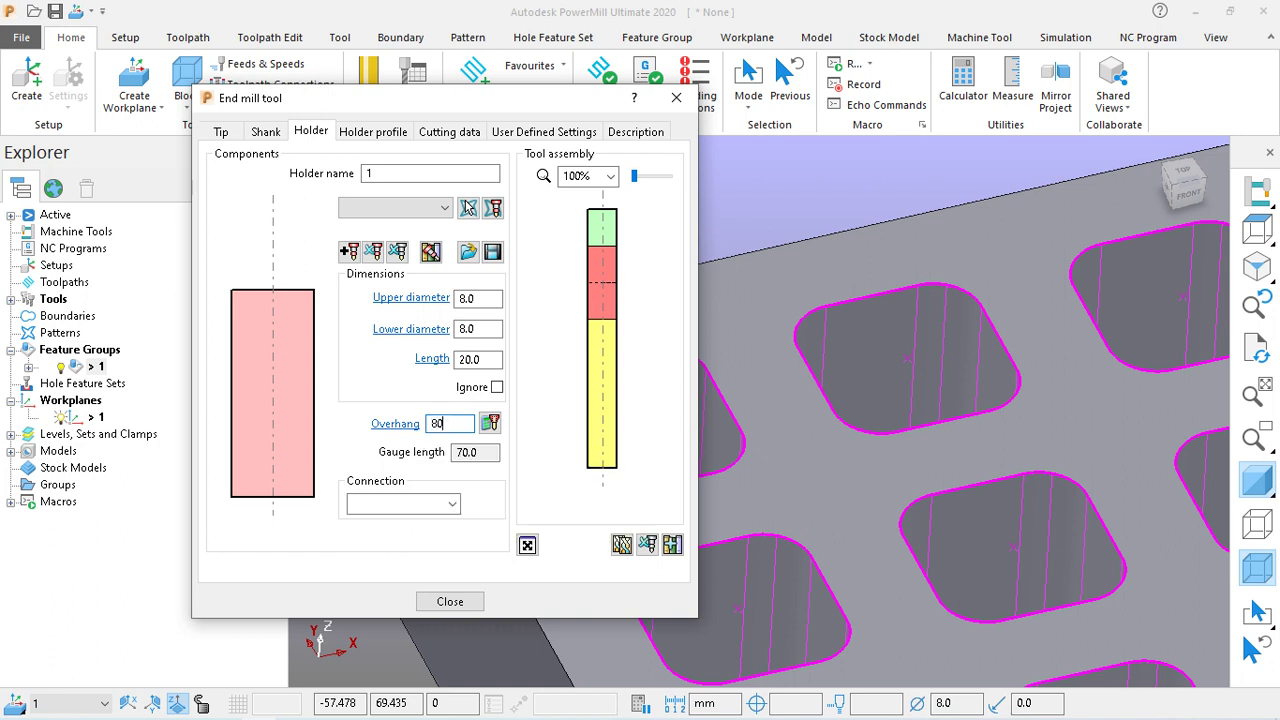
key(shift+Tab)
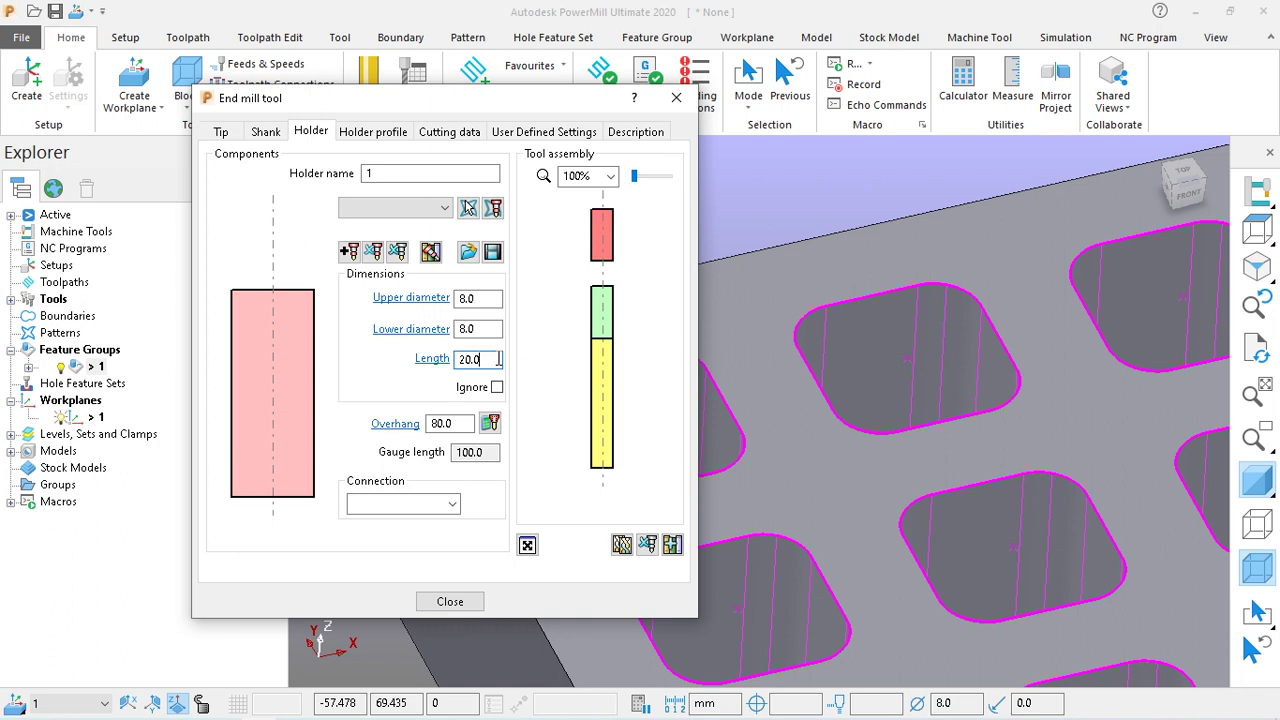
Set the holder's overhang to 60 mm
double_click(457, 424)
text(6)
key(shift+Tab)
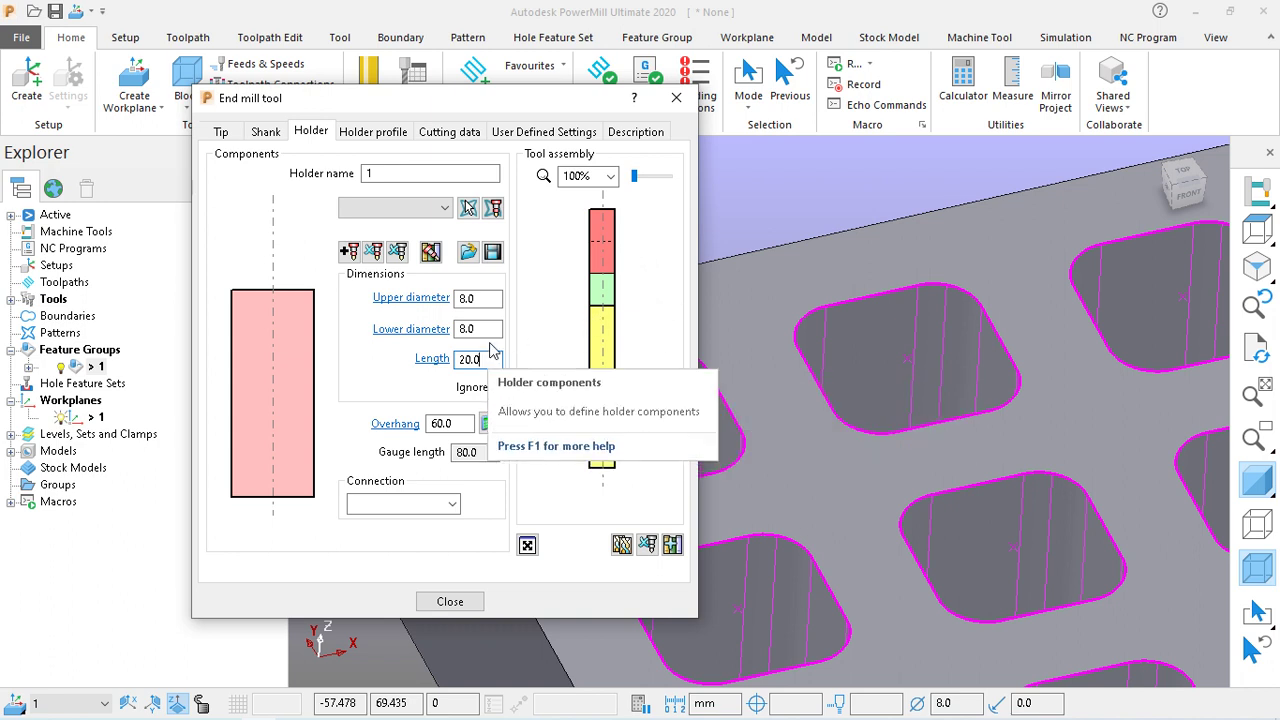
Set the holder component's upper and lower diameters to 20 mm
key(shift+Tab)
key(shift+Tab)
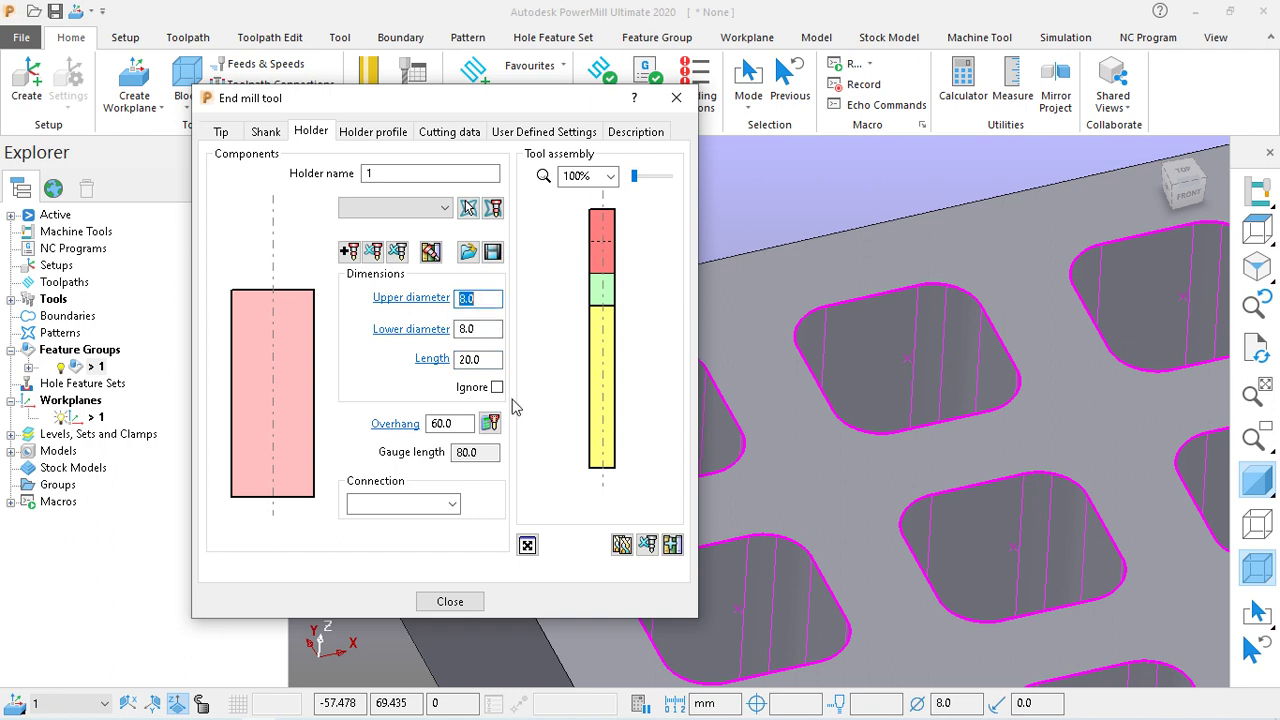
text(20)
click(482, 328)
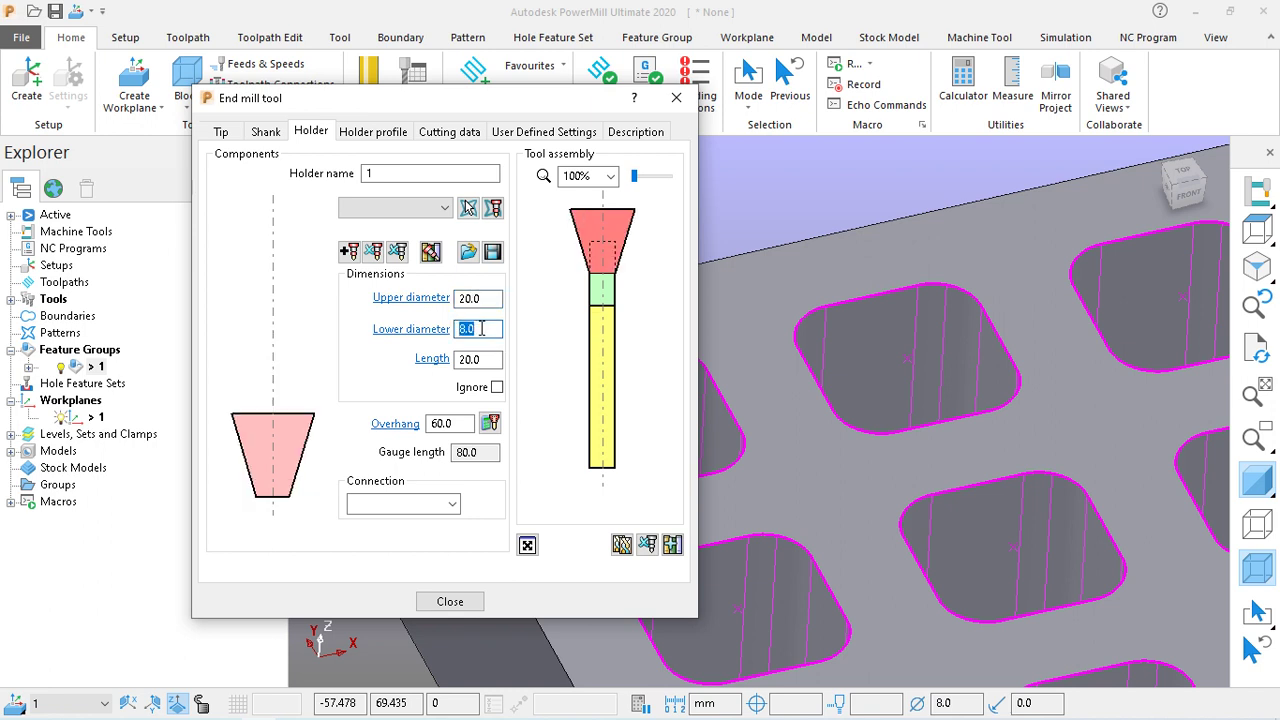
text(20)
Widen the holder component into a taper with a 30 mm upper diameter
click(488, 298)
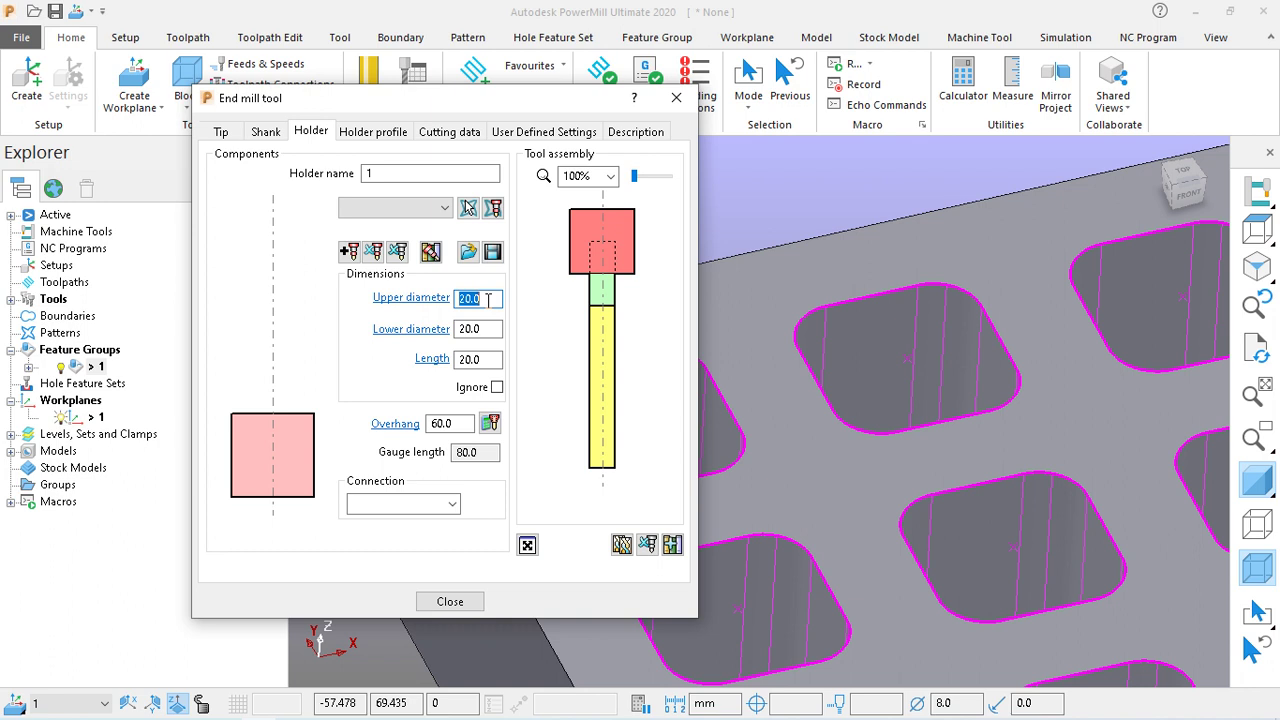
text(30)
click(493, 329)
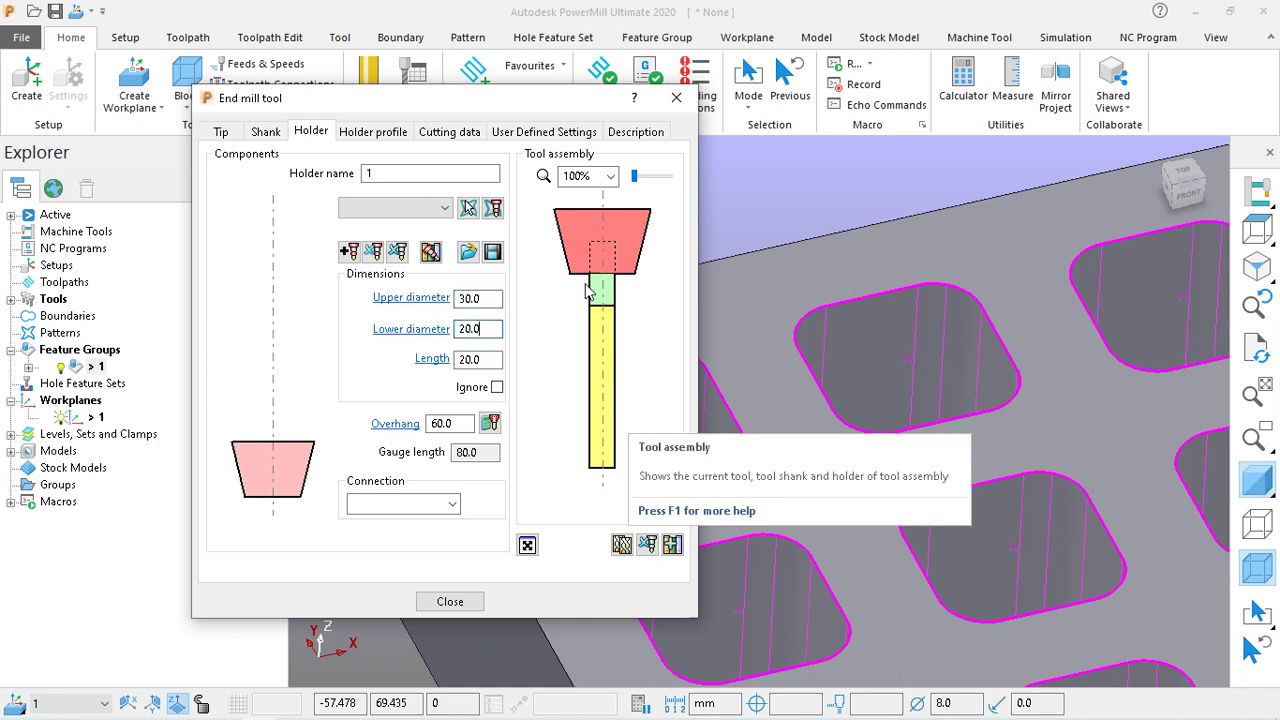
Add a second holder component 30 mm in diameter and 20 mm long, set the overhang to 40 mm, and finish the tool
click(350, 252)
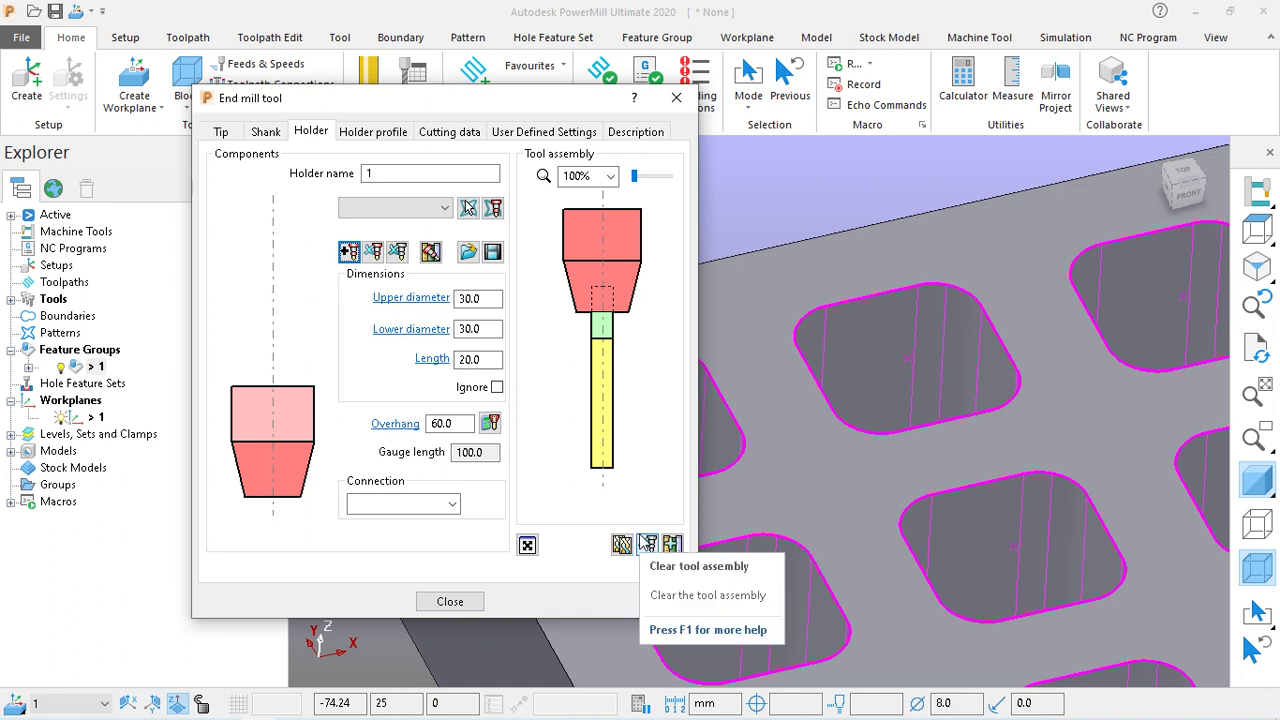
mouse_move(1080, 708)
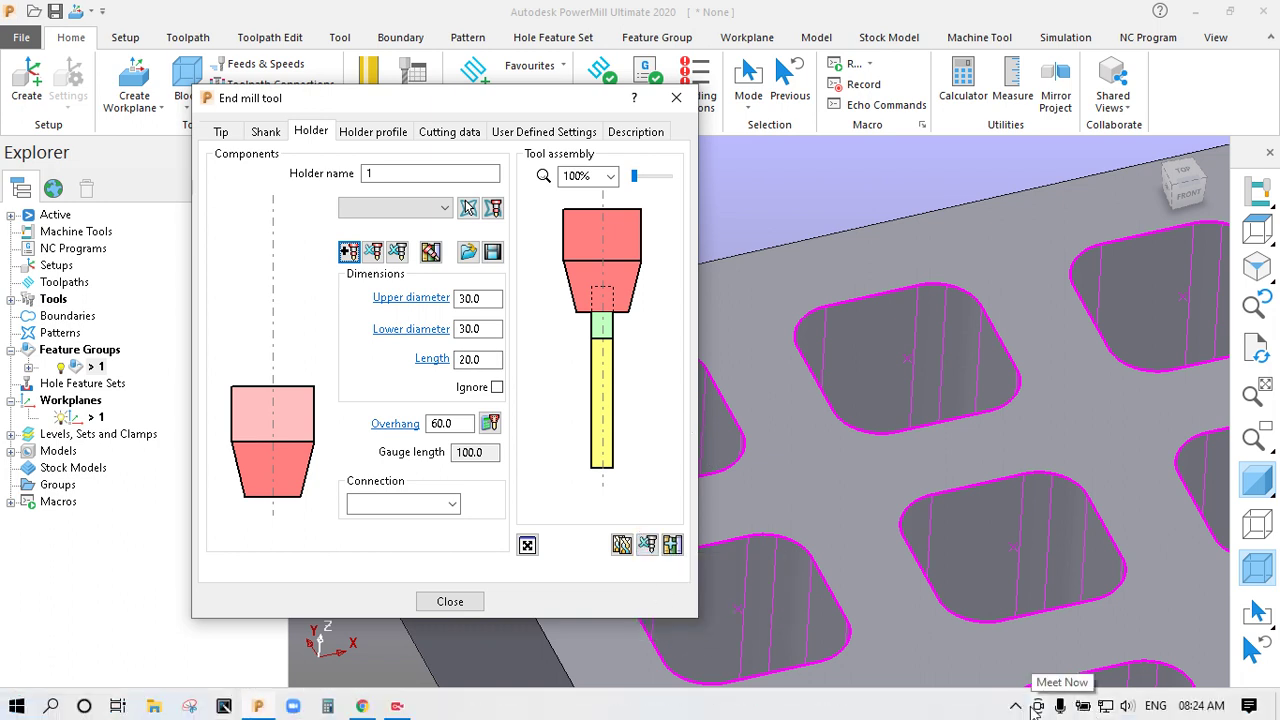
click(398, 708)
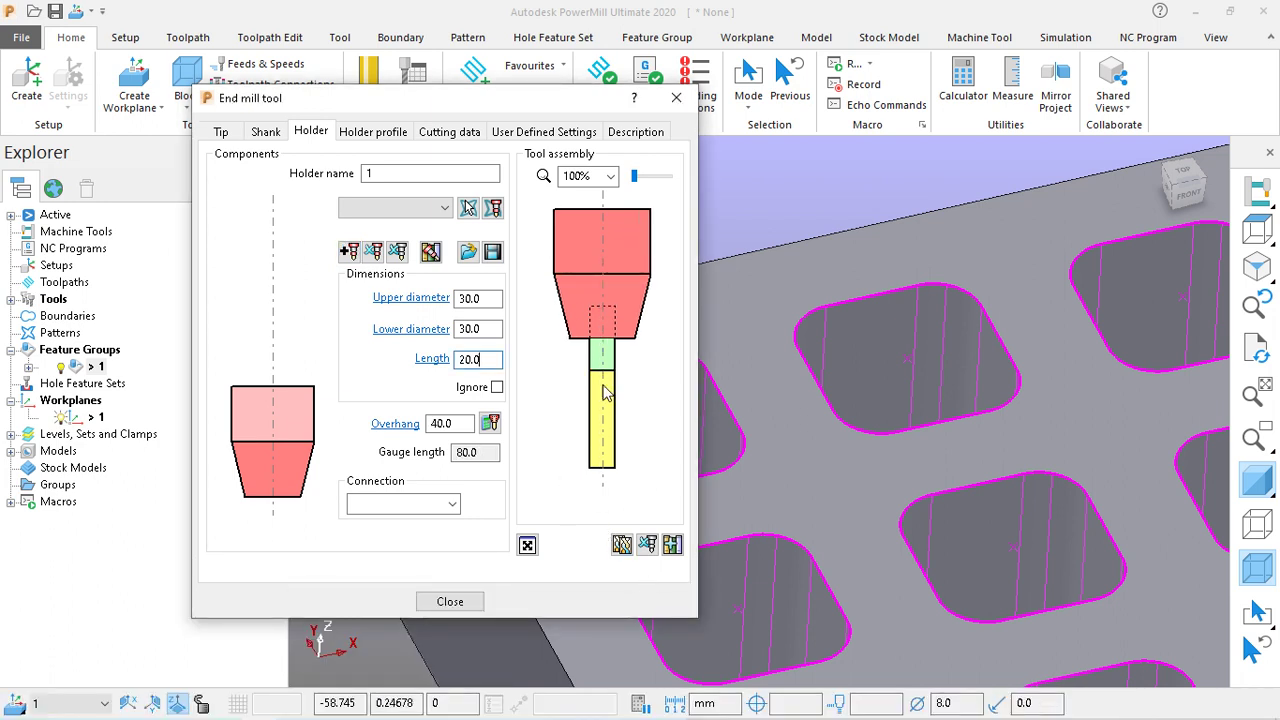
click(452, 601)
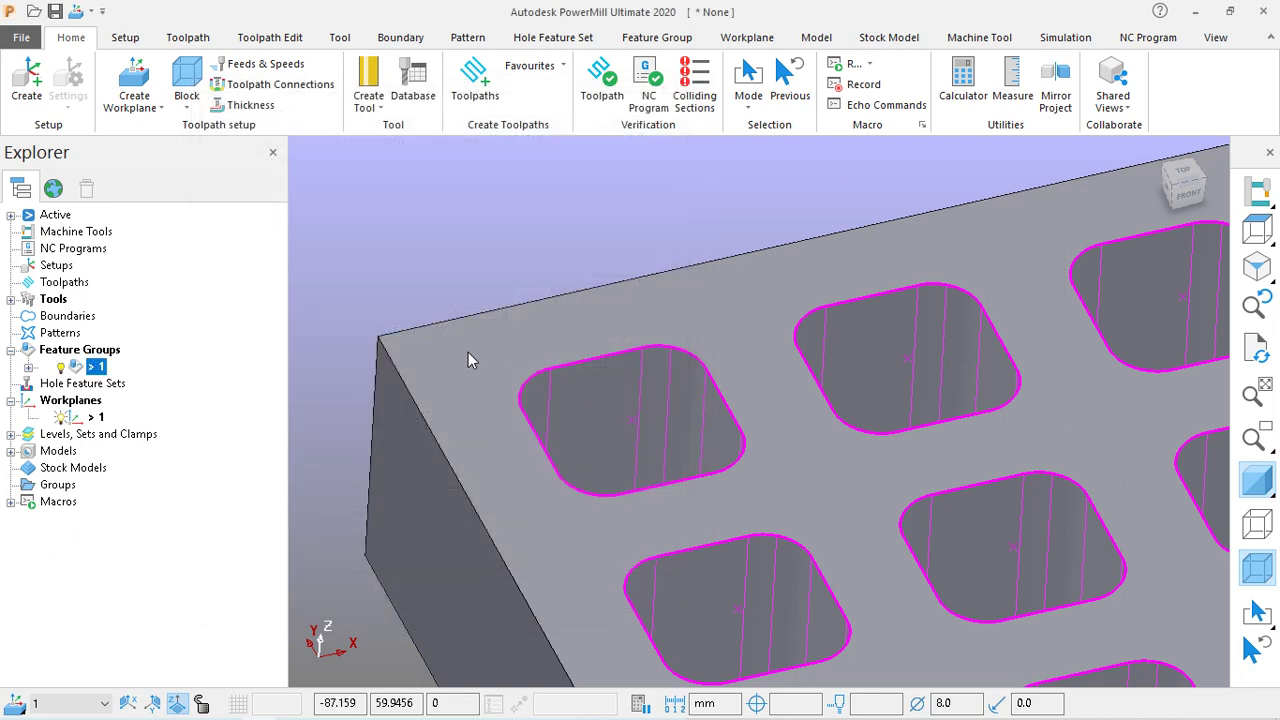
List the defined tools and examine the end mill with its shank and holder above the pocket block
scroll(459, 357, down, 3)
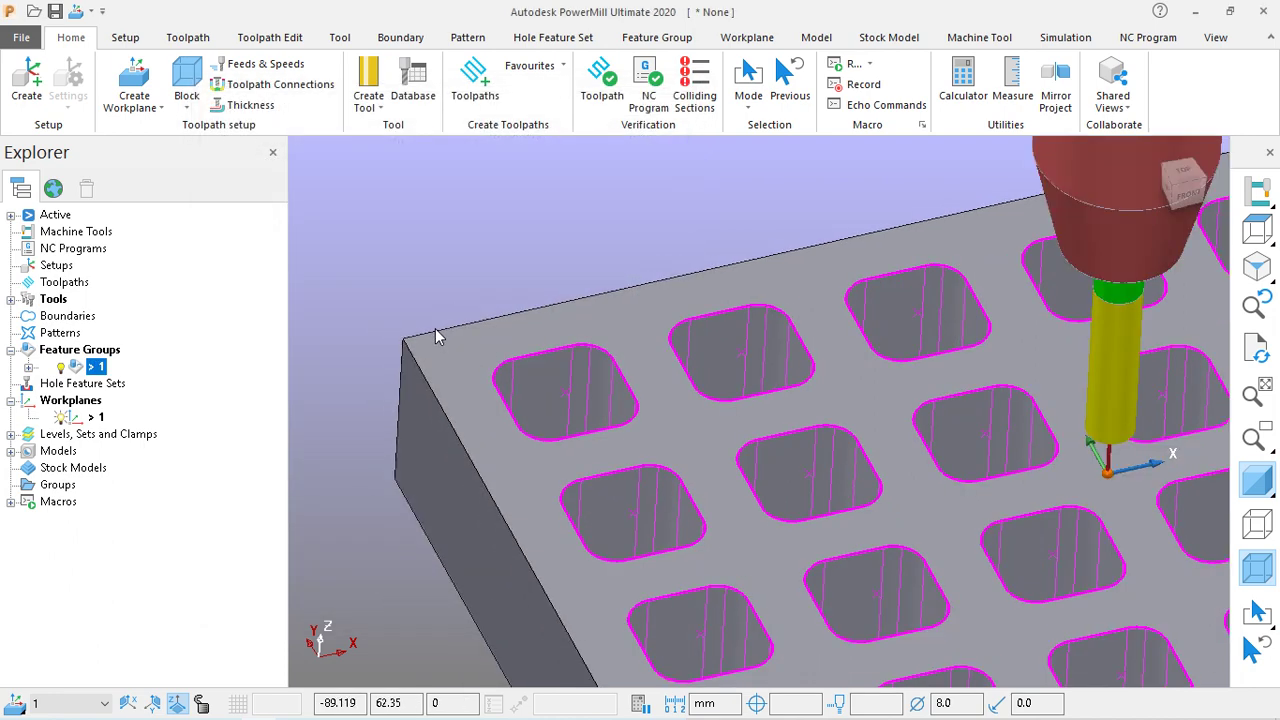
click(12, 300)
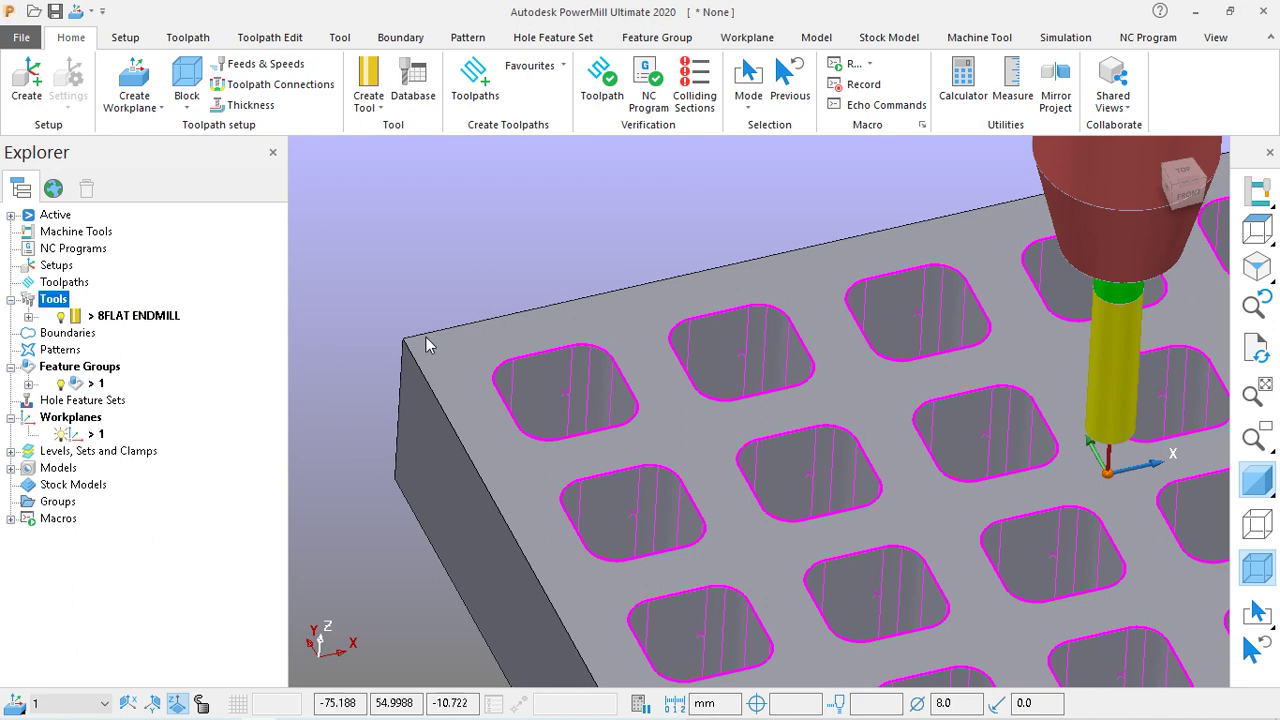
scroll(426, 346, down, 1)
scroll(426, 346, down, 3)
middle_drag(760, 377, 770, 440)
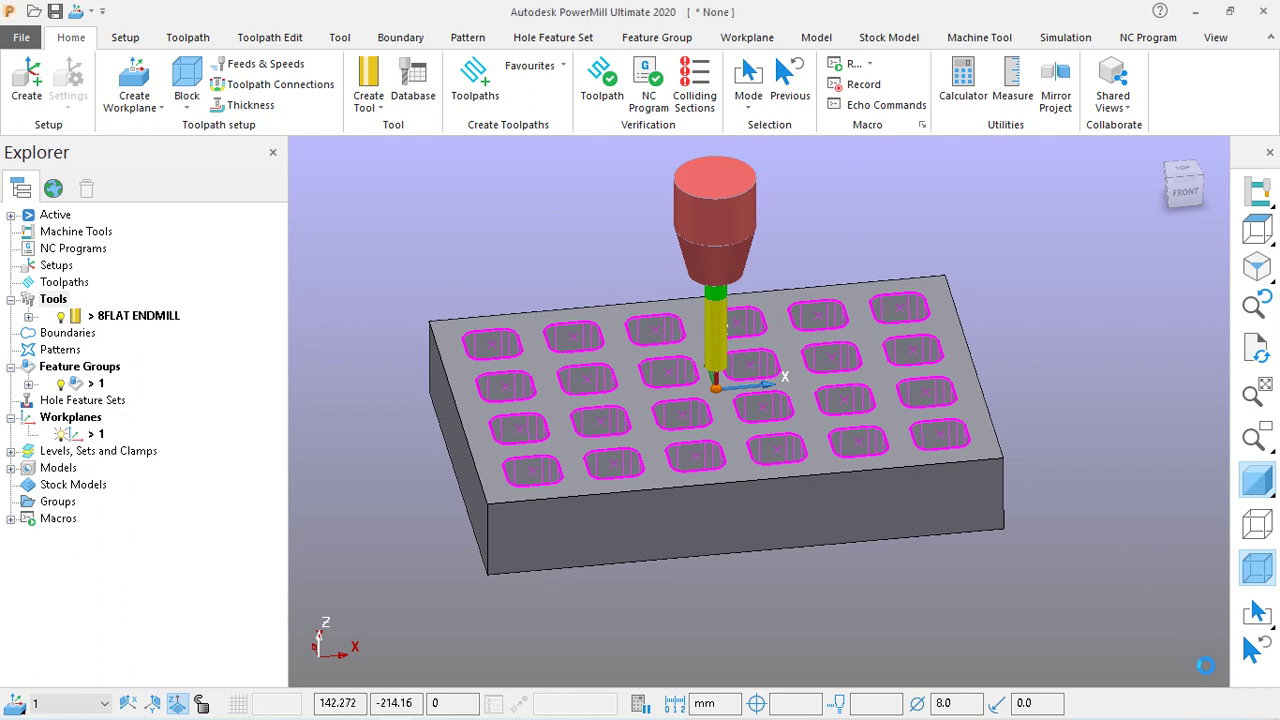
click(54, 299)
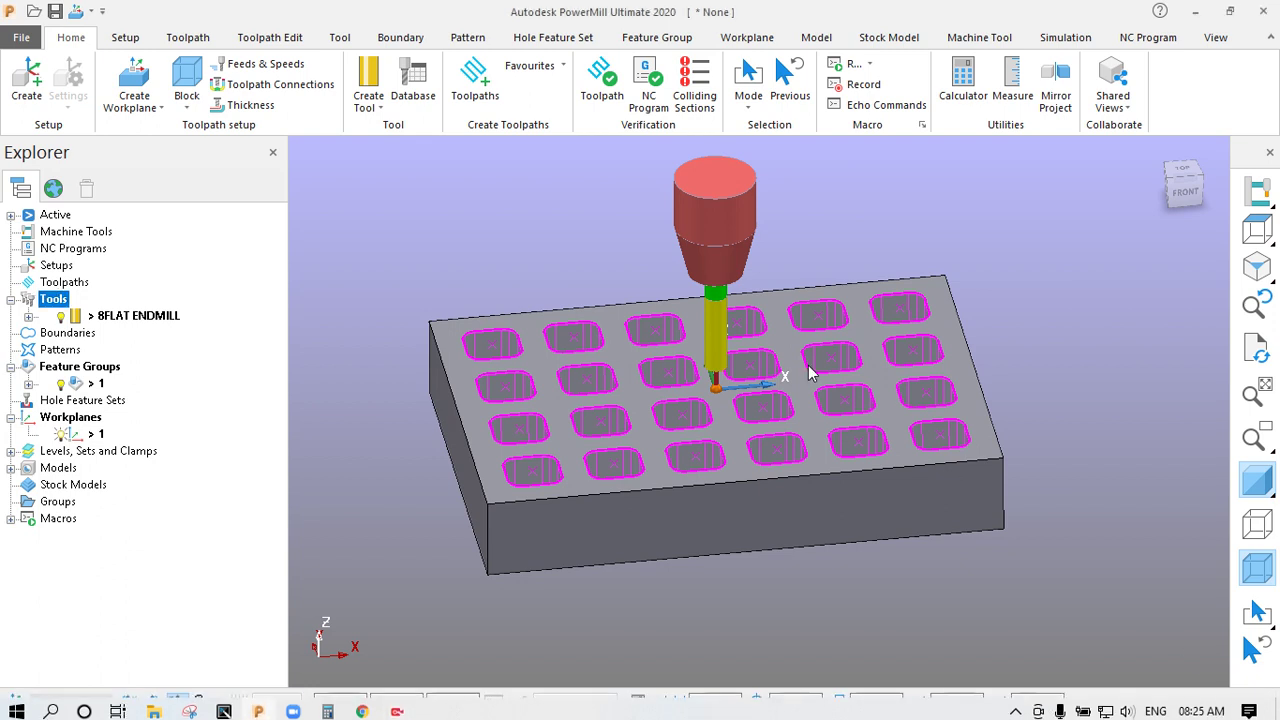
Create a Feature Area Clearance toolpath from the Feature Machining strategies and name it 8FLAT POCKET ROUGH
click(481, 166)
click(475, 80)
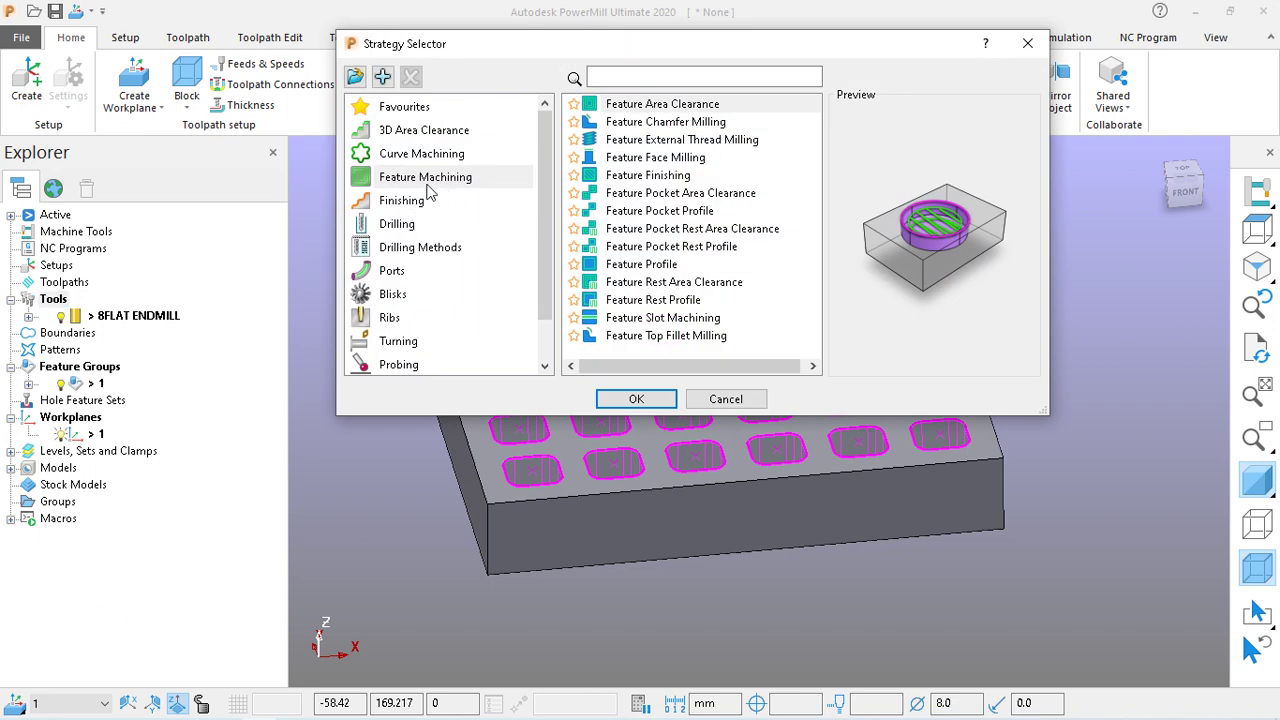
click(427, 180)
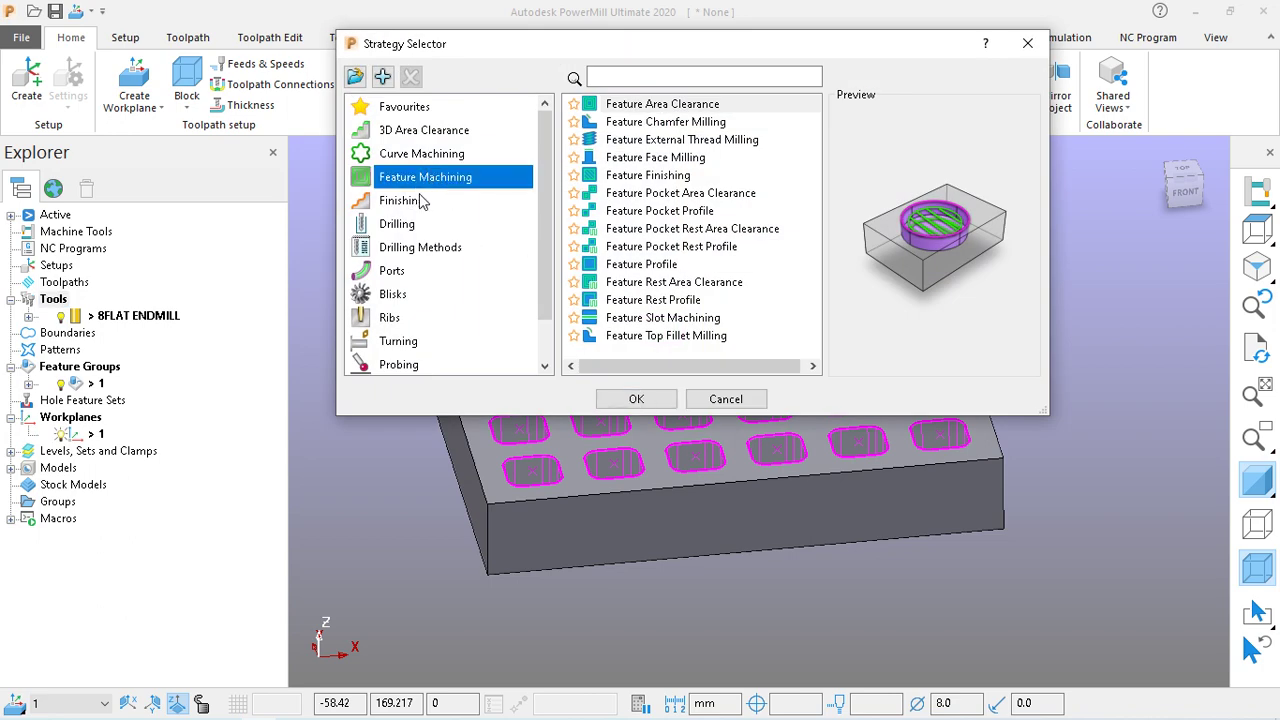
click(661, 110)
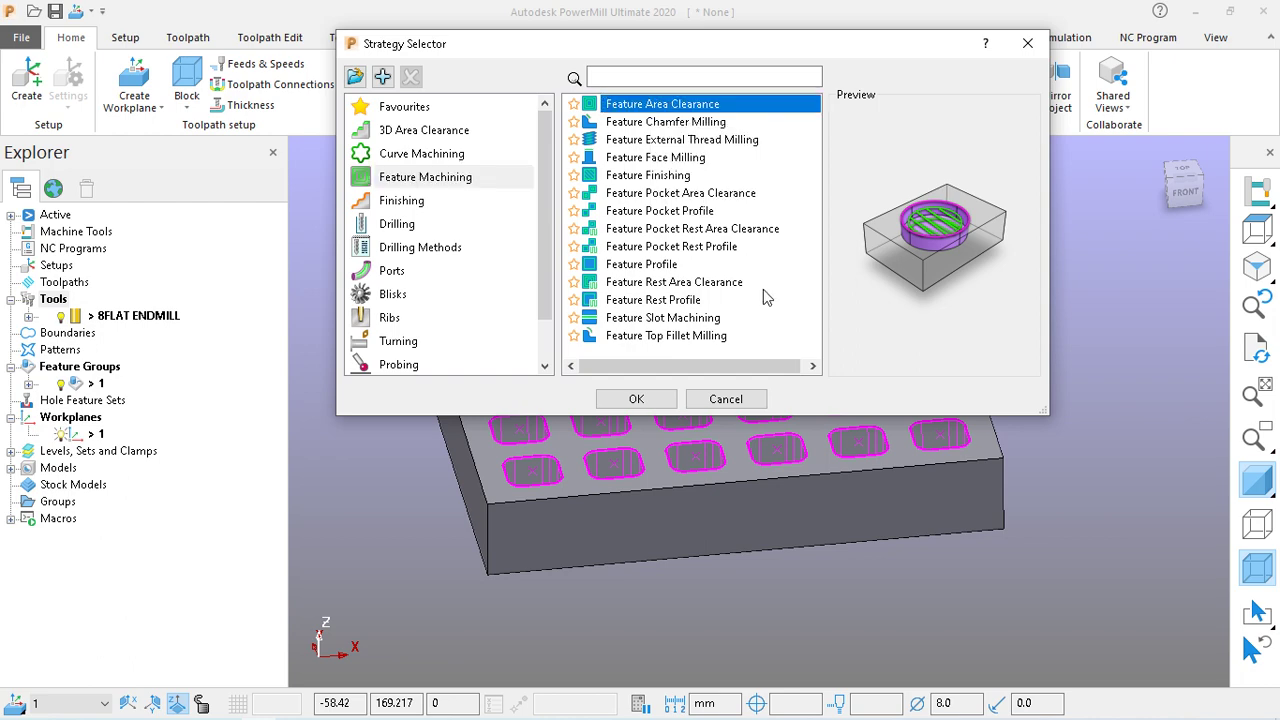
click(636, 399)
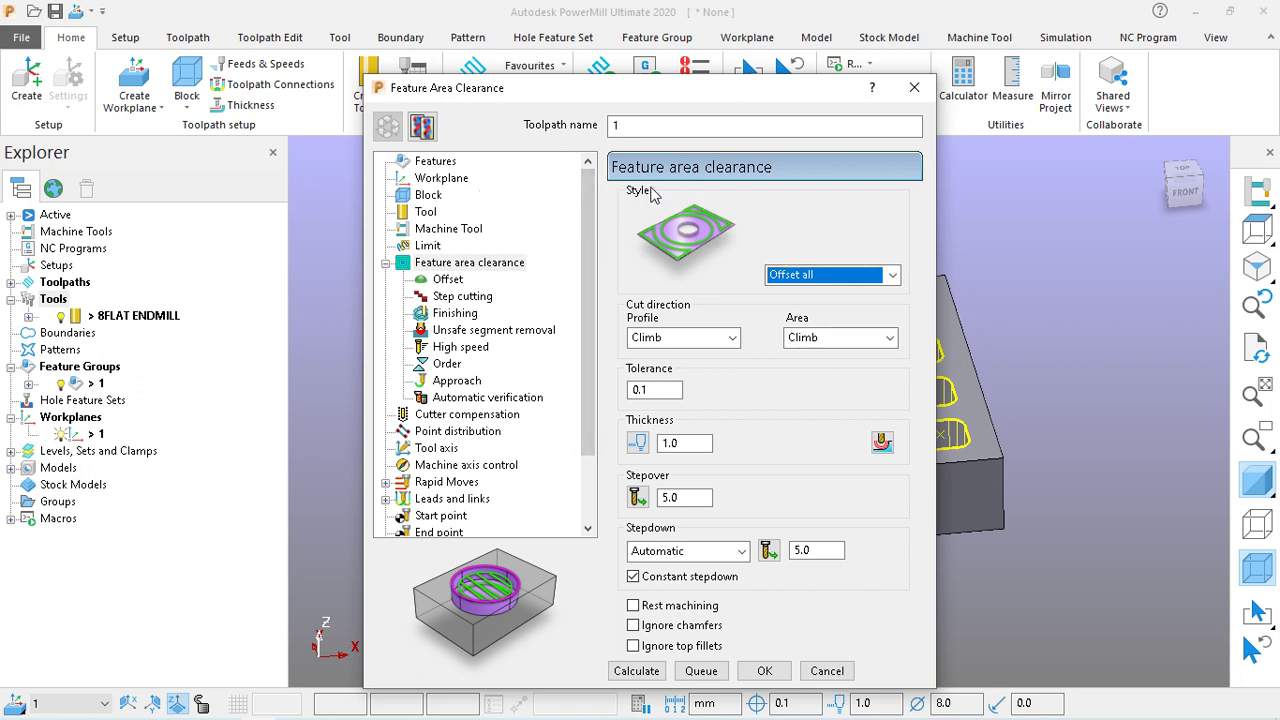
click(630, 128)
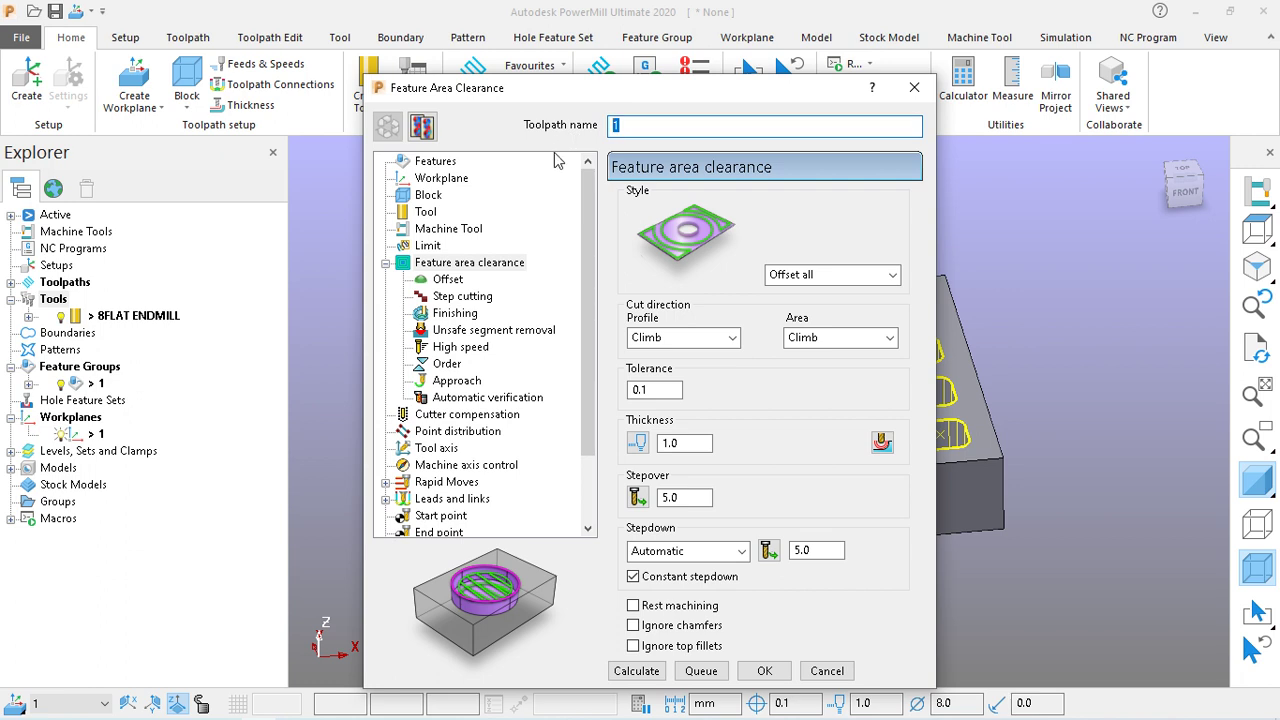
text(8FLAT POCKET ROUGH)
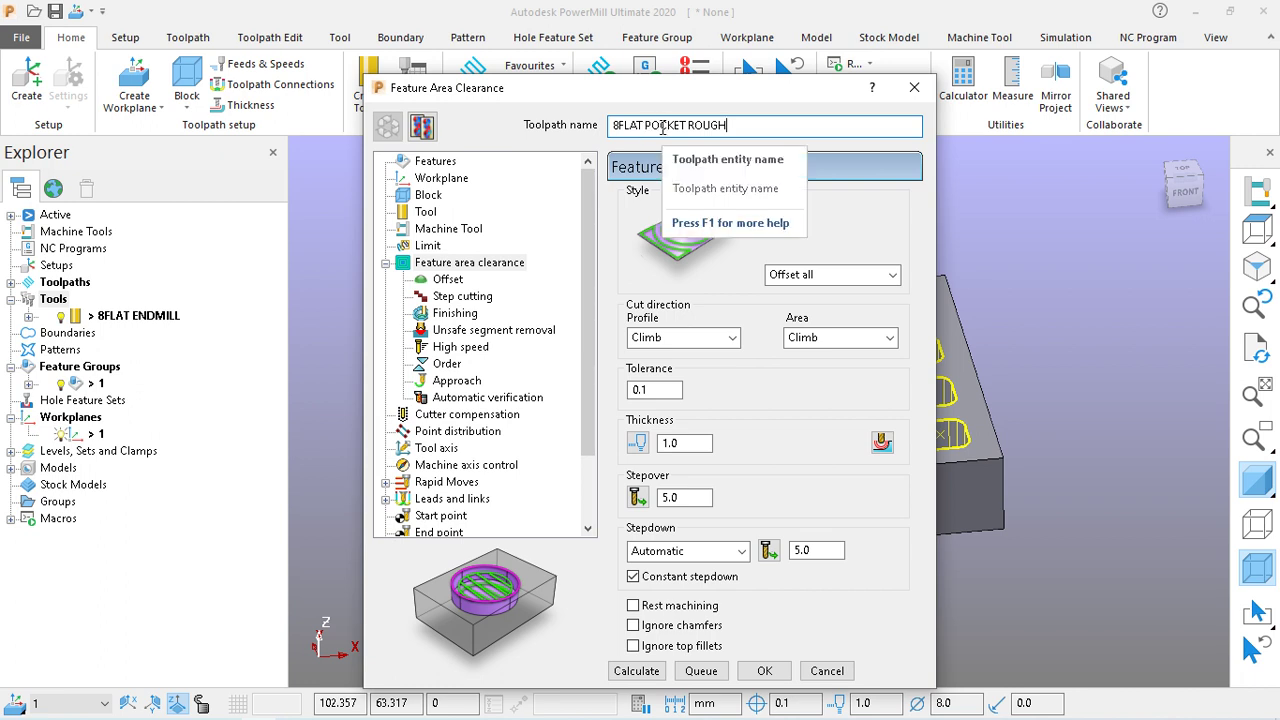
Check the toolpath's feature group and selected features, then its workplane, block, tool and machine tool settings
click(436, 162)
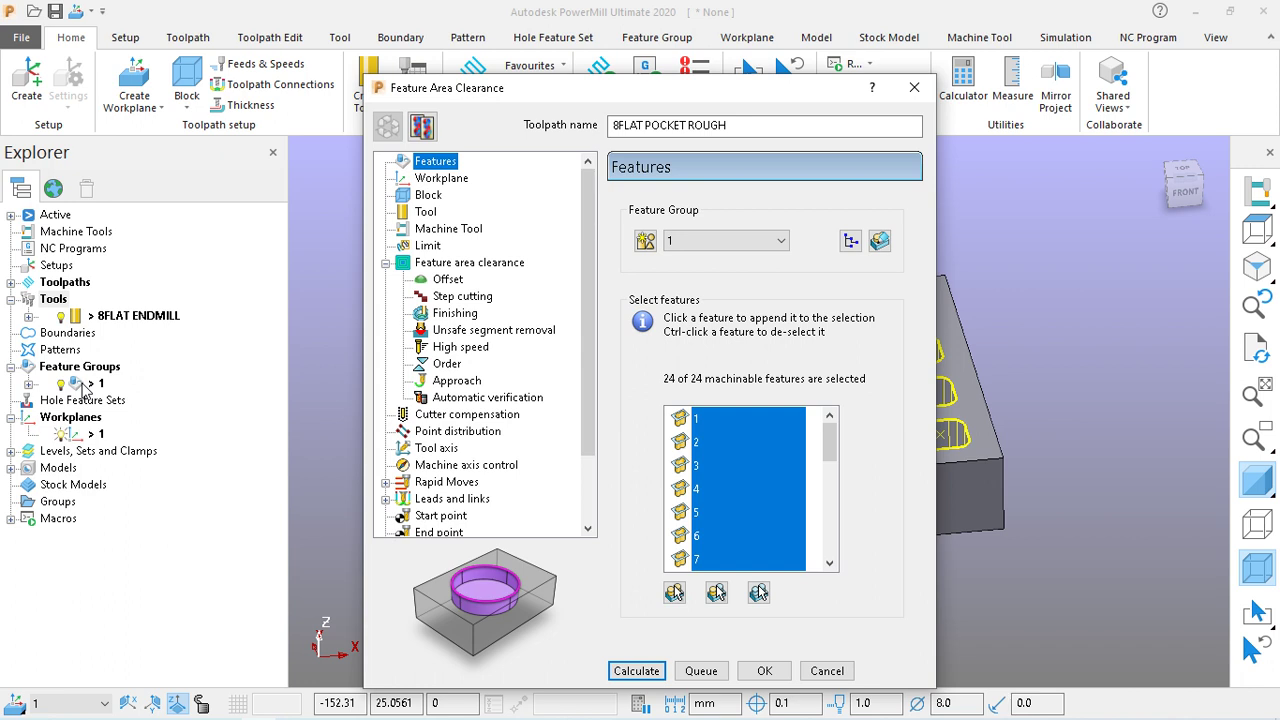
click(746, 241)
click(740, 244)
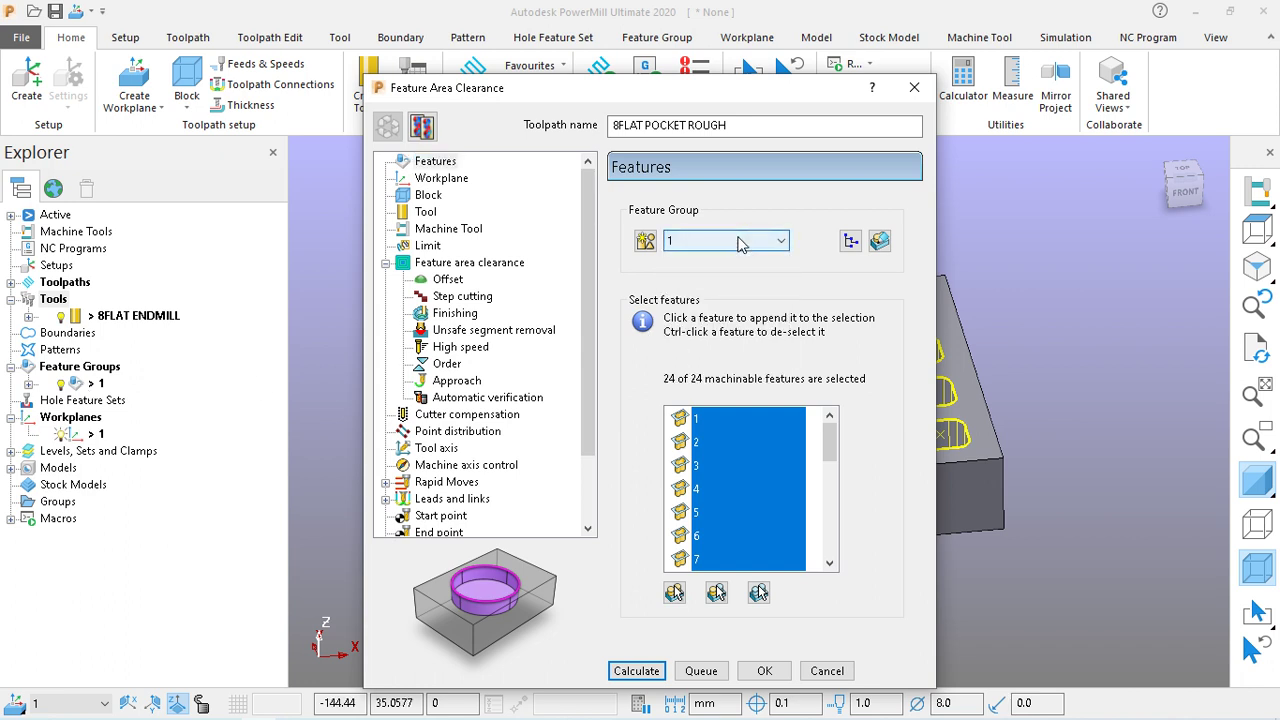
click(742, 243)
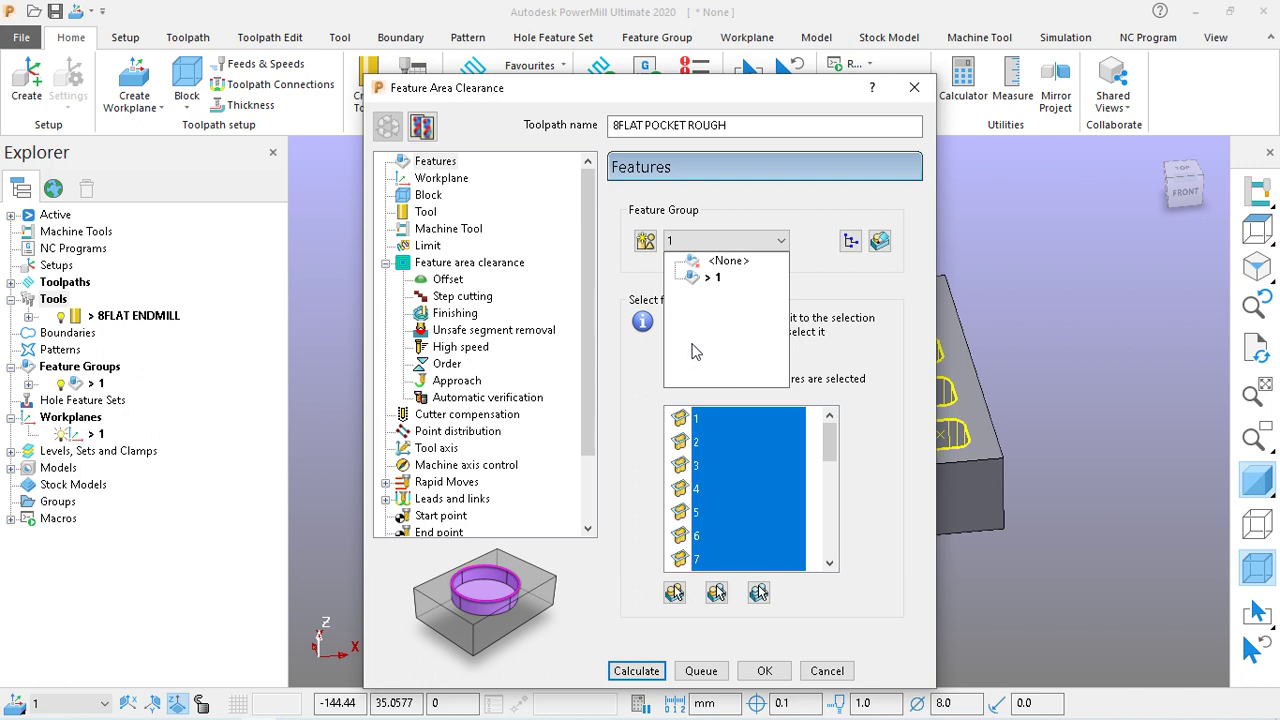
click(736, 250)
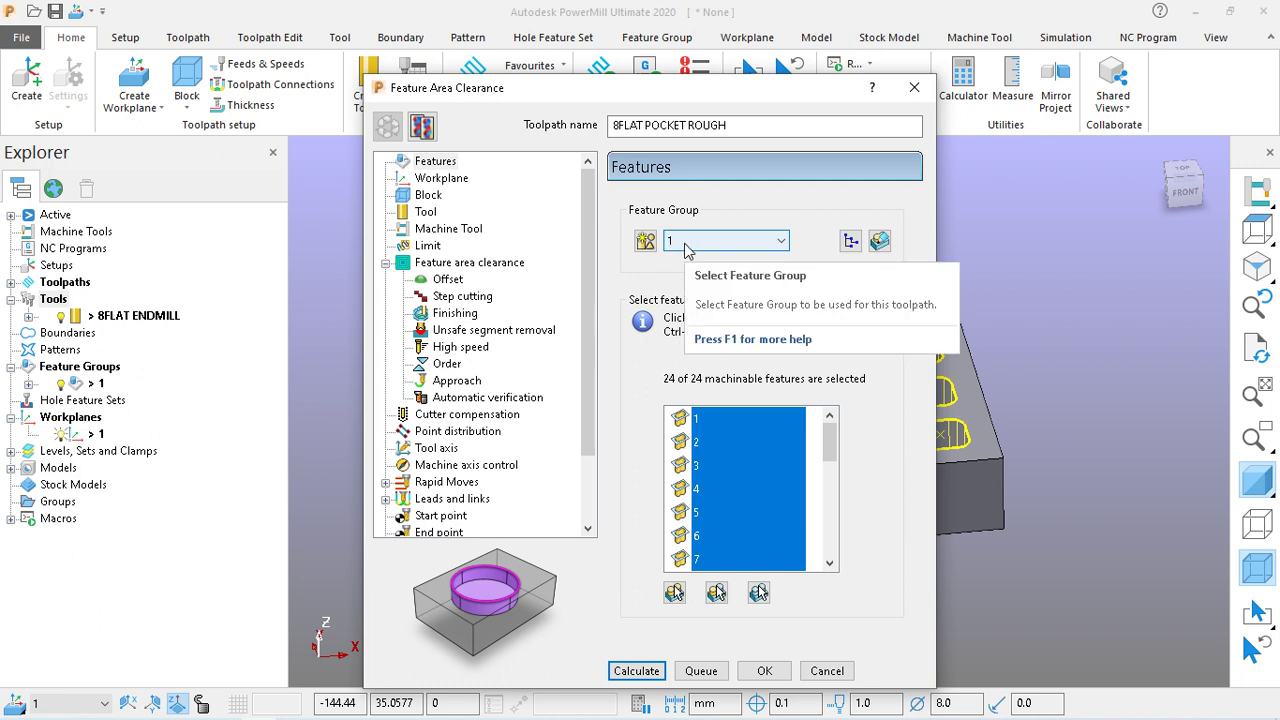
click(446, 181)
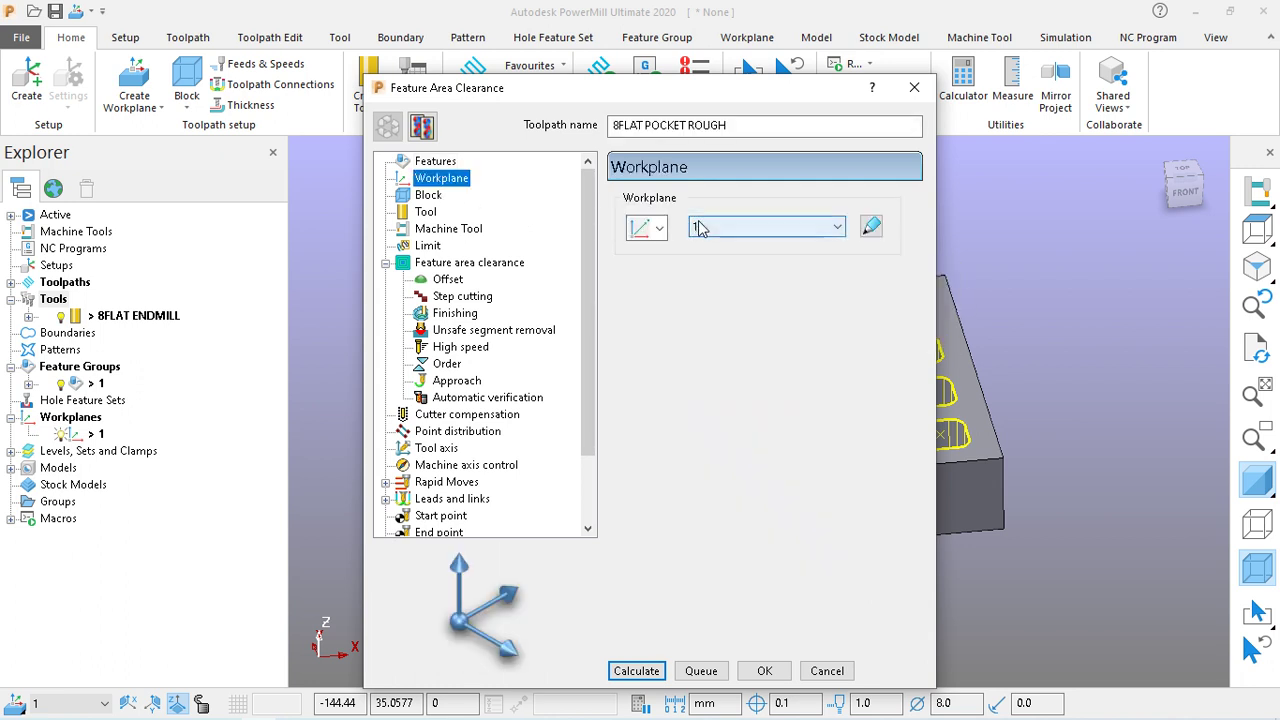
click(429, 196)
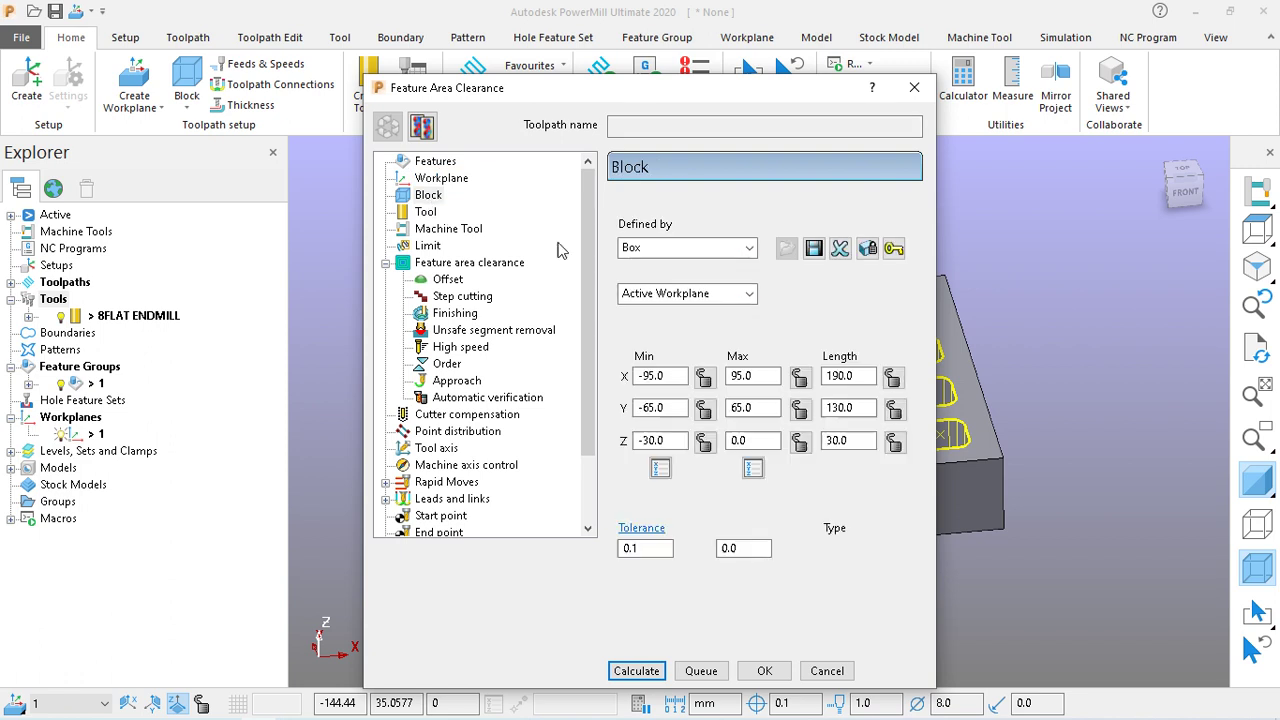
click(427, 213)
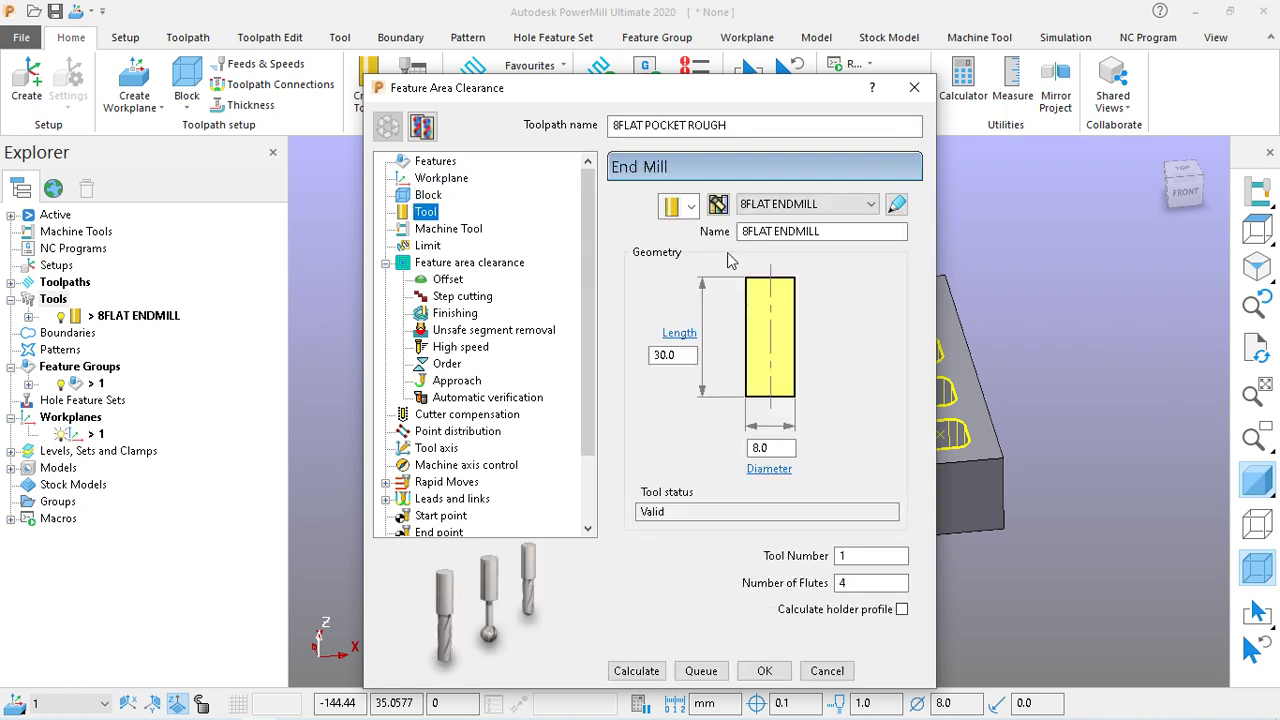
click(449, 230)
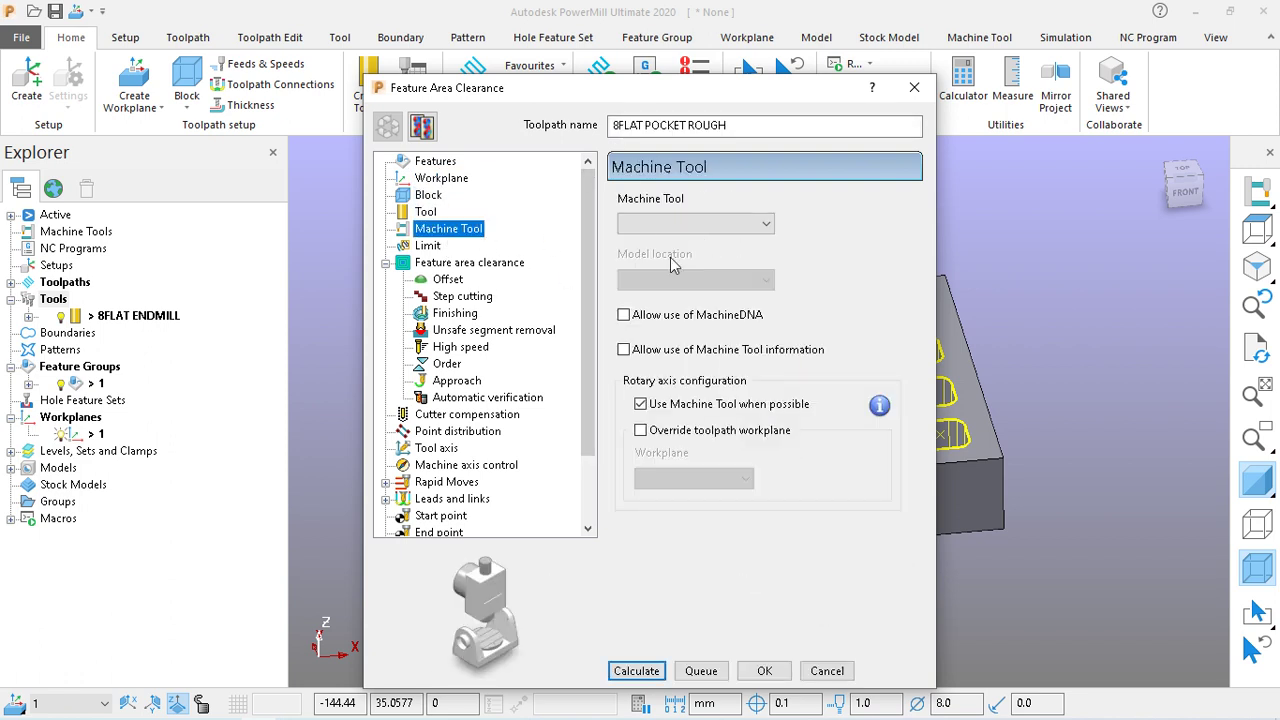
Review the toolpath's boundary and limit options, switching the maximum and minimum Z limits on and back off
click(455, 249)
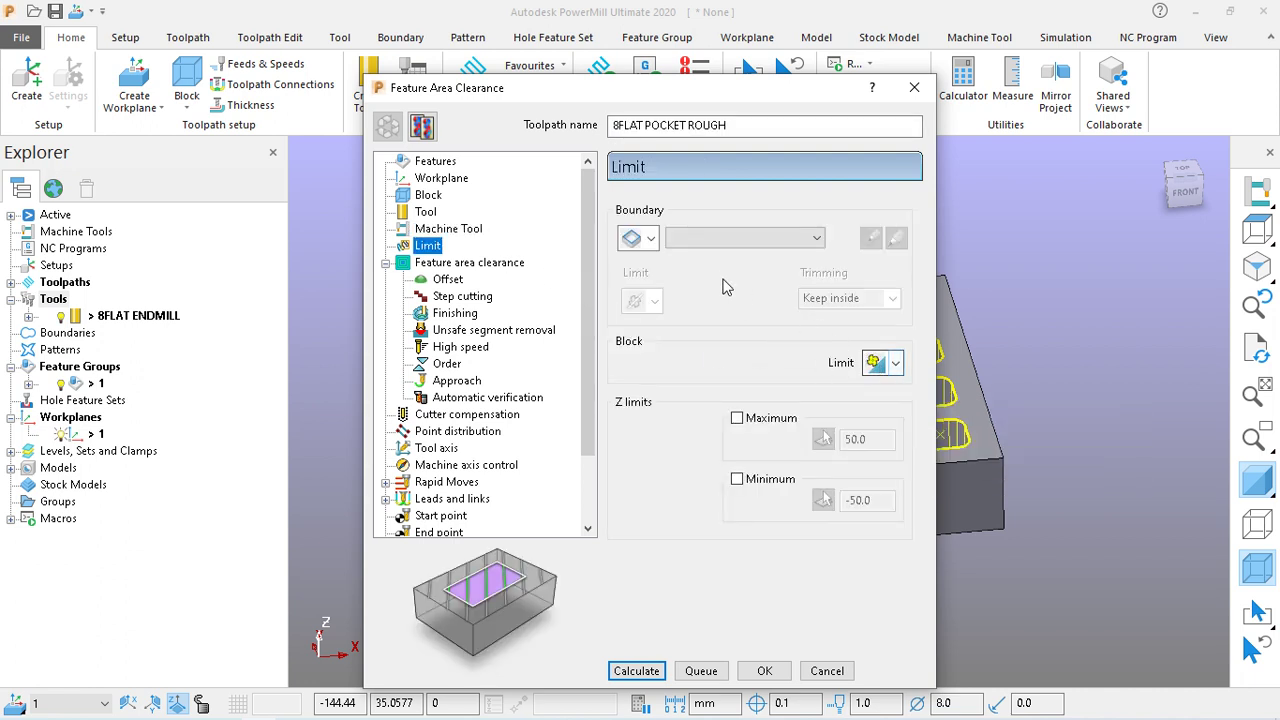
click(716, 243)
click(716, 243)
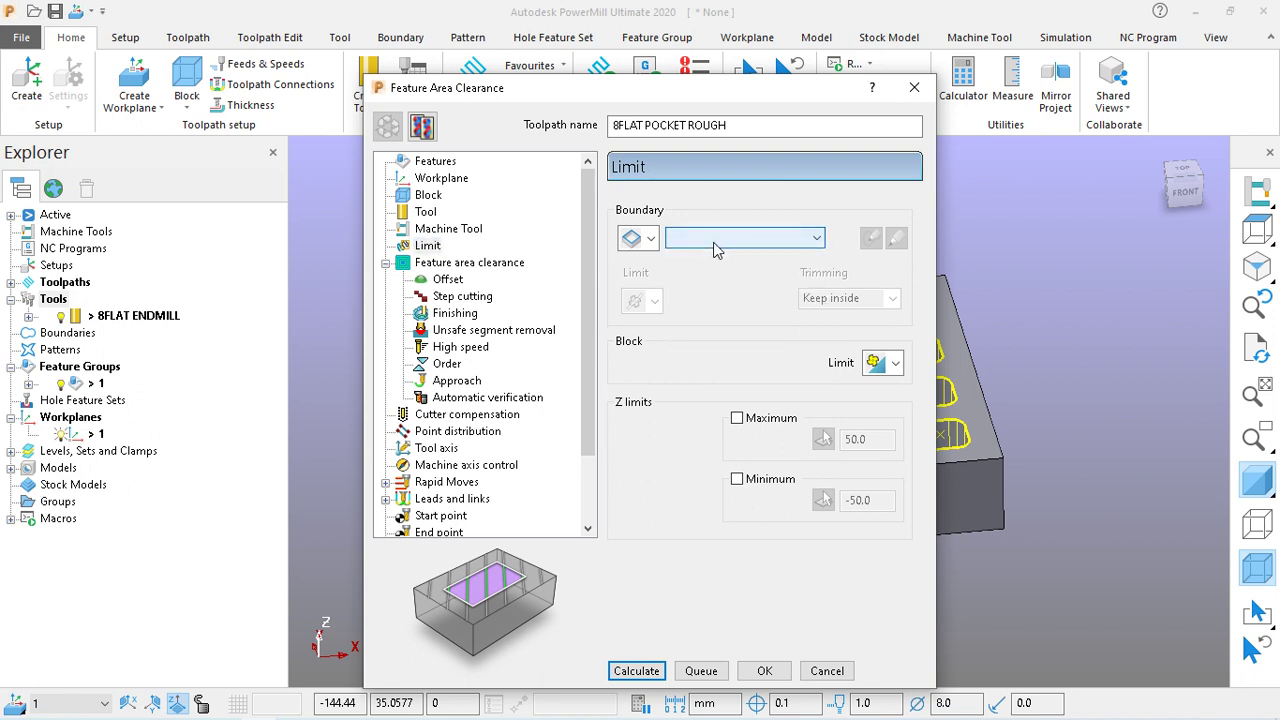
click(737, 420)
click(737, 419)
click(737, 480)
click(737, 480)
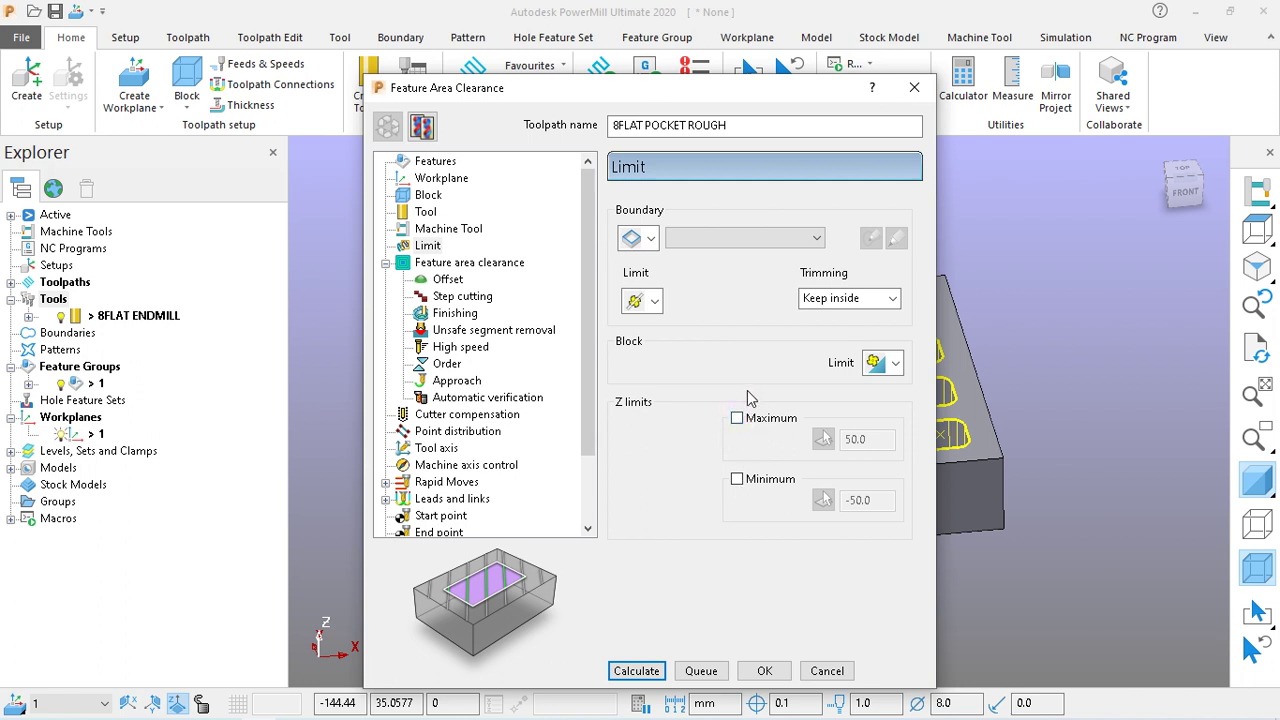
Review the feature area clearance style choices, the profile and area cut directions, and the tolerance
click(464, 264)
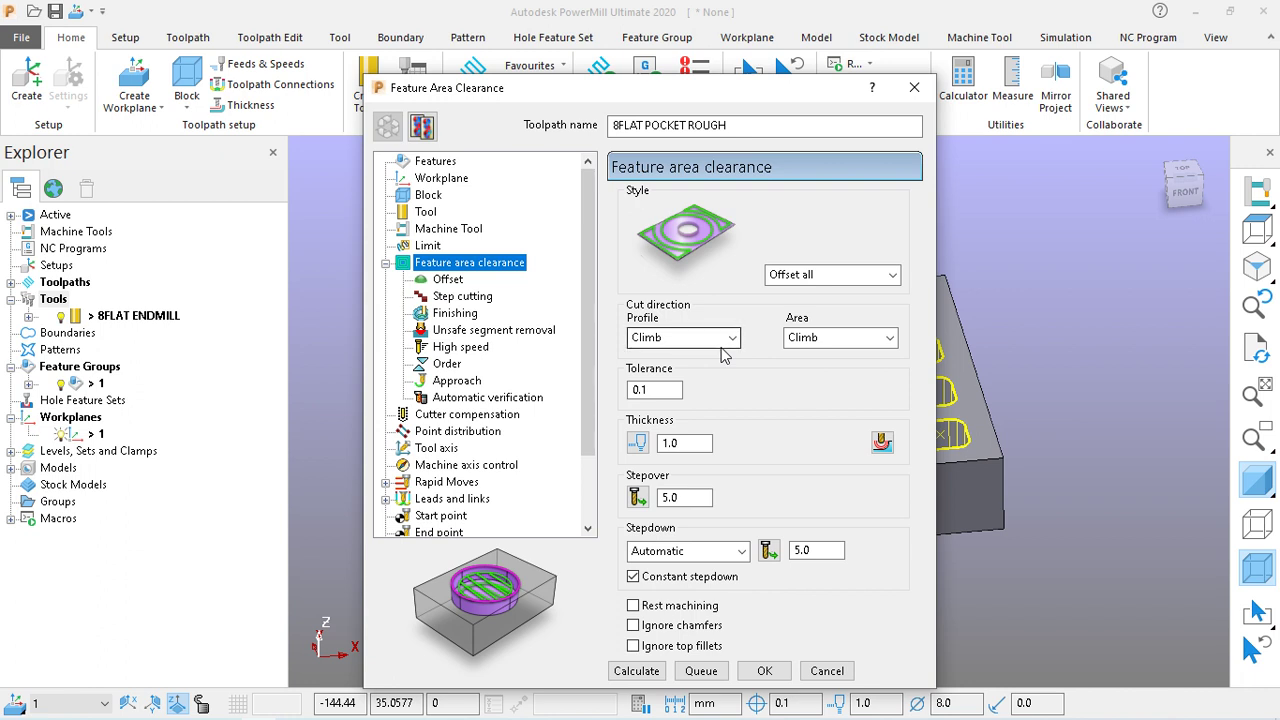
click(863, 278)
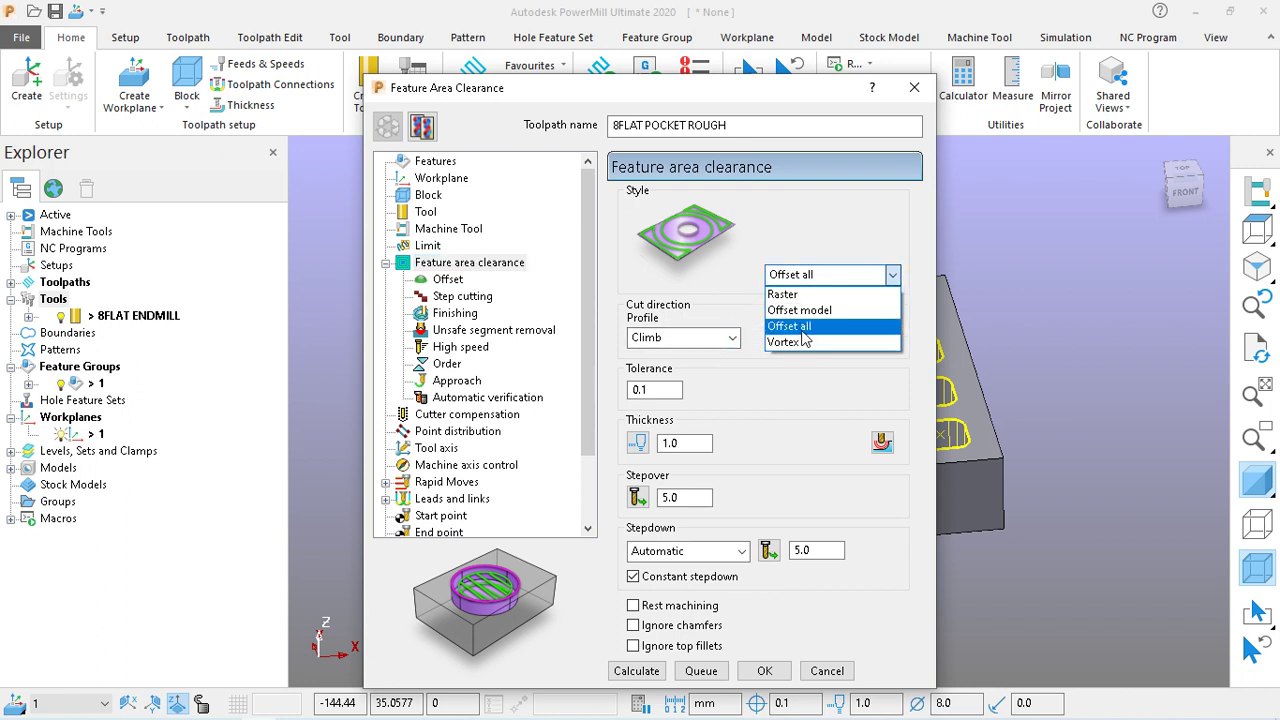
click(831, 279)
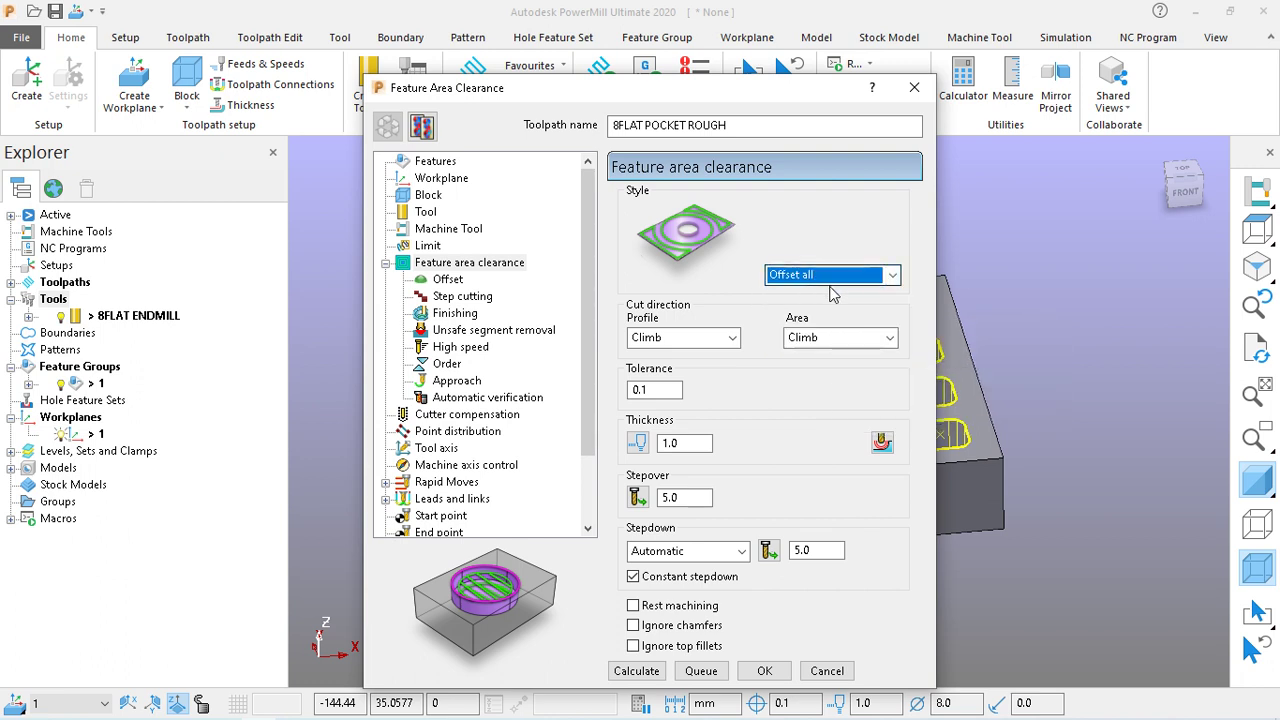
click(697, 343)
click(733, 339)
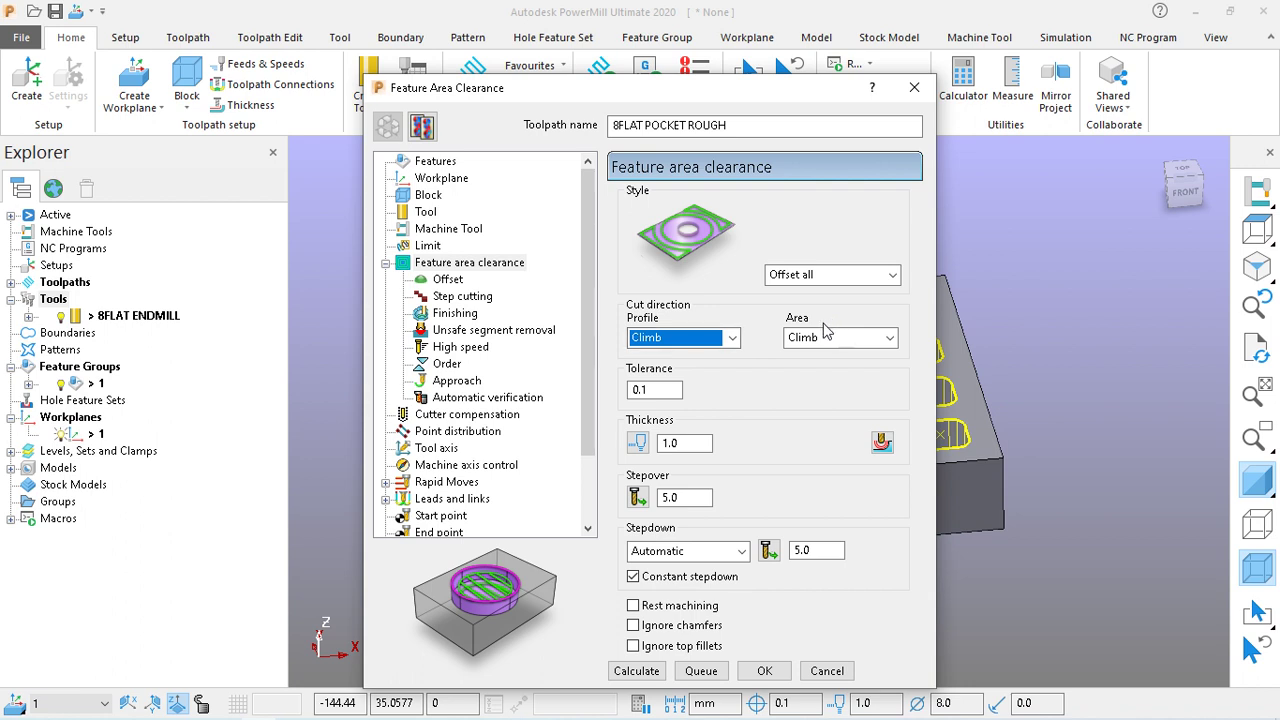
click(657, 390)
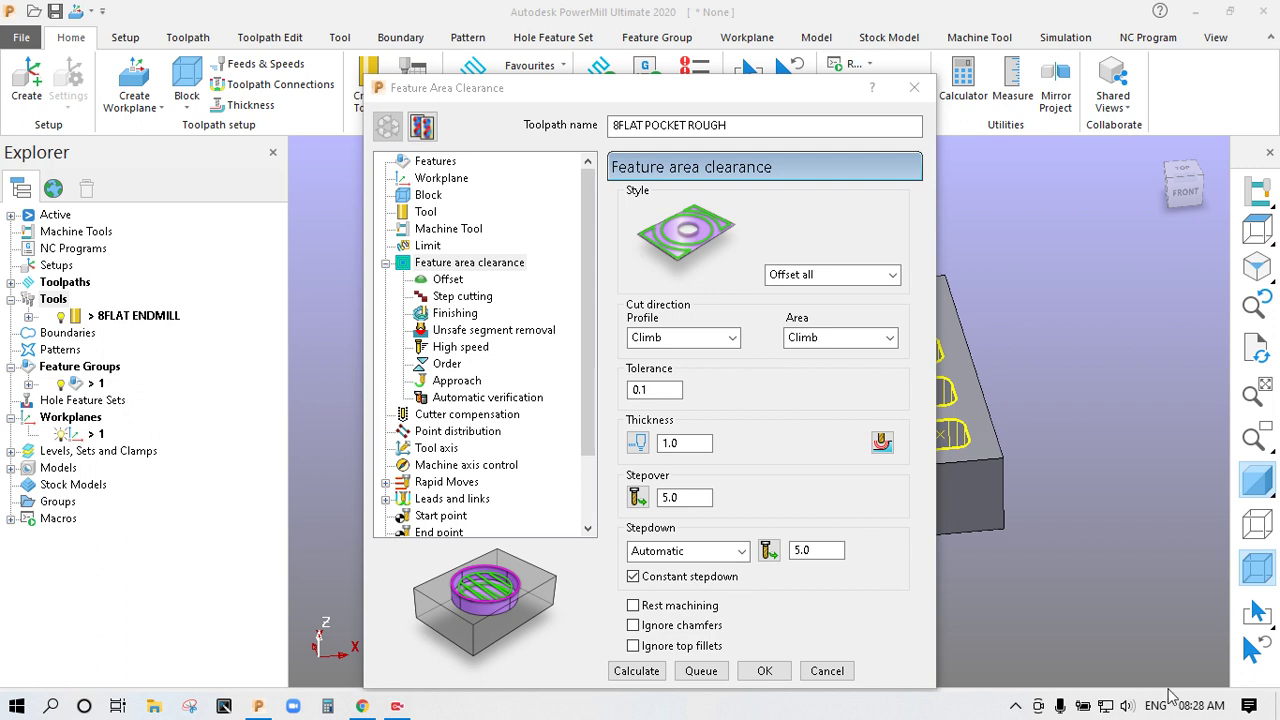
click(648, 478)
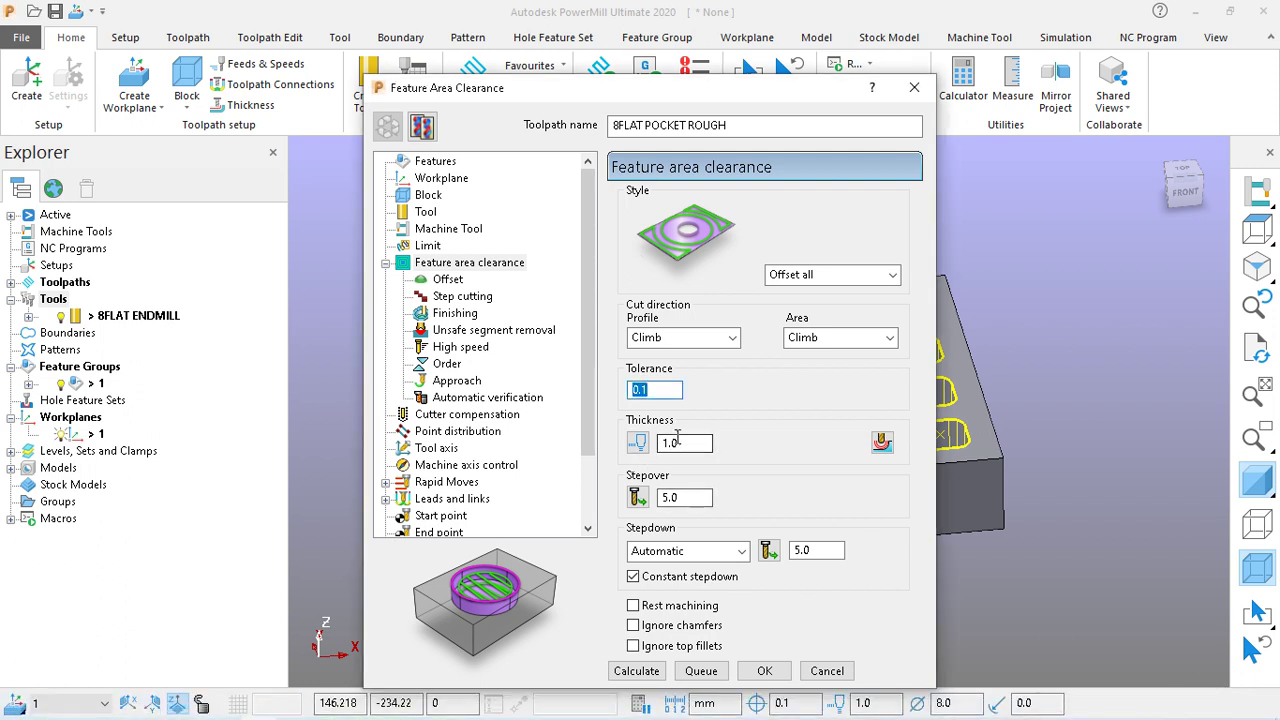
Split the thickness into separate values, with 0.2 mm radial and 0.1 mm axial stock
click(702, 443)
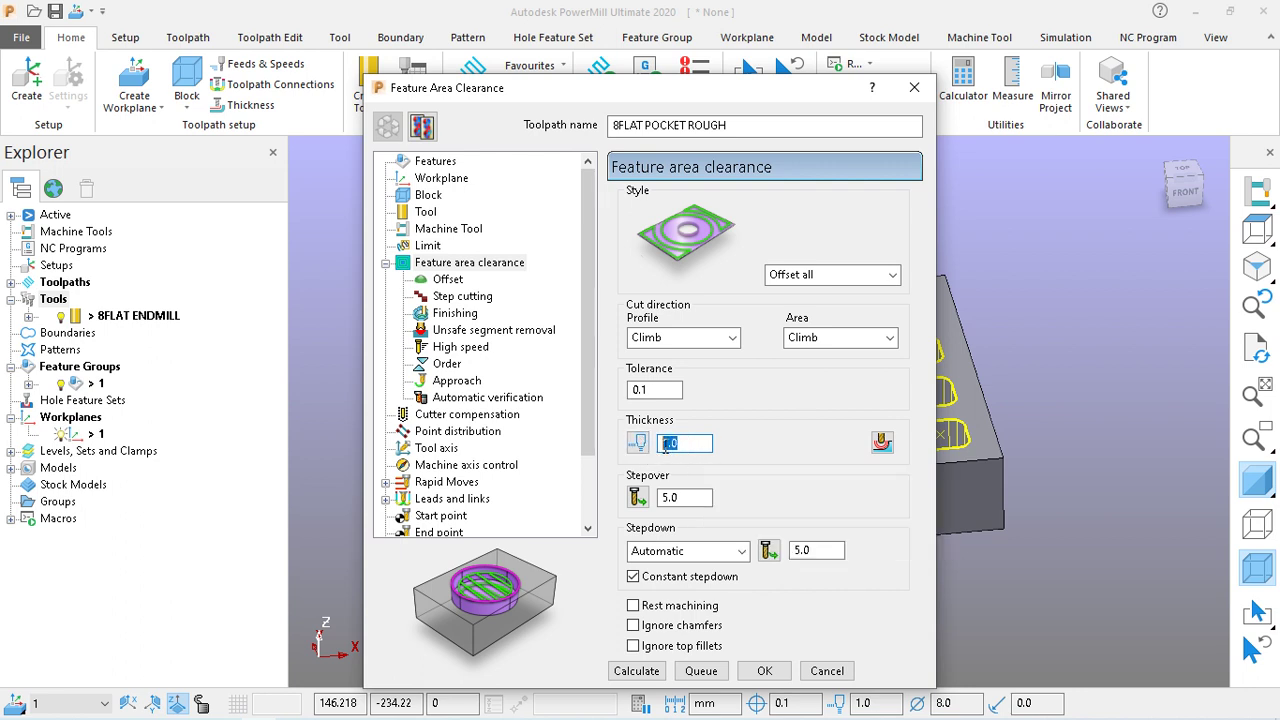
text(0)
click(638, 446)
click(684, 447)
double_click(805, 443)
text(0)
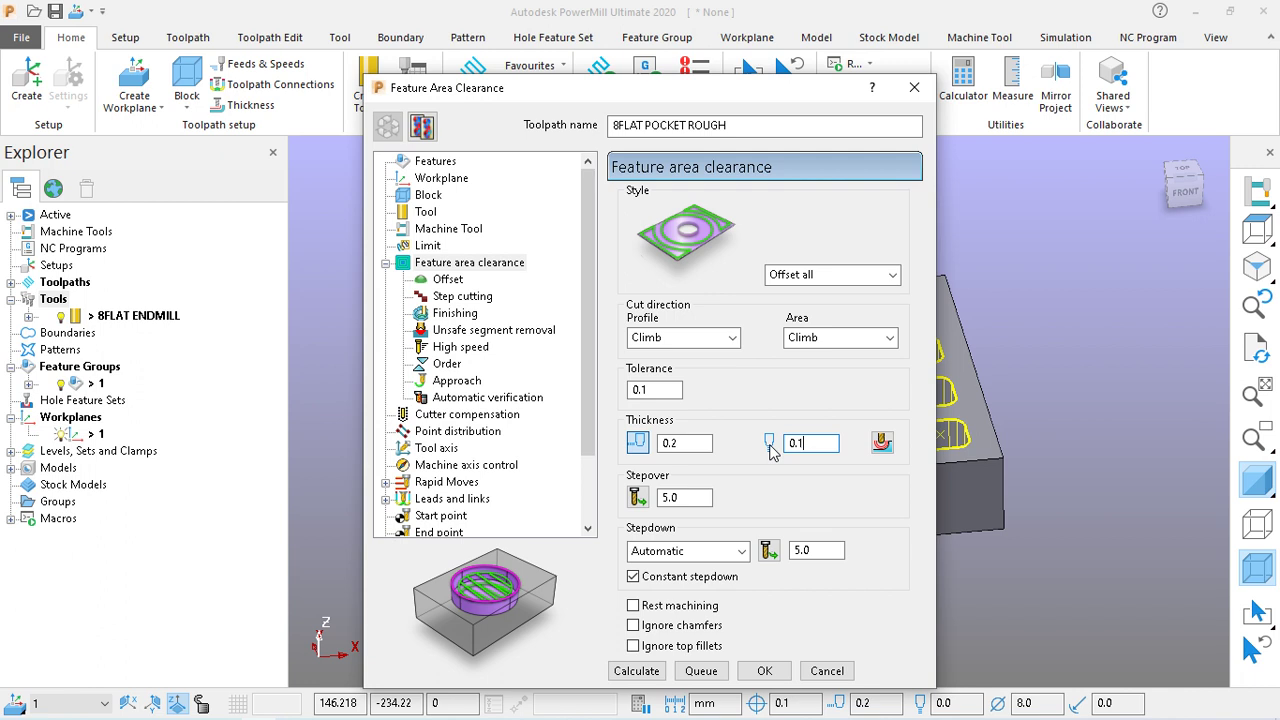
Check the toolpath's stepover and set the automatic stepdown to 1 mm
double_click(685, 497)
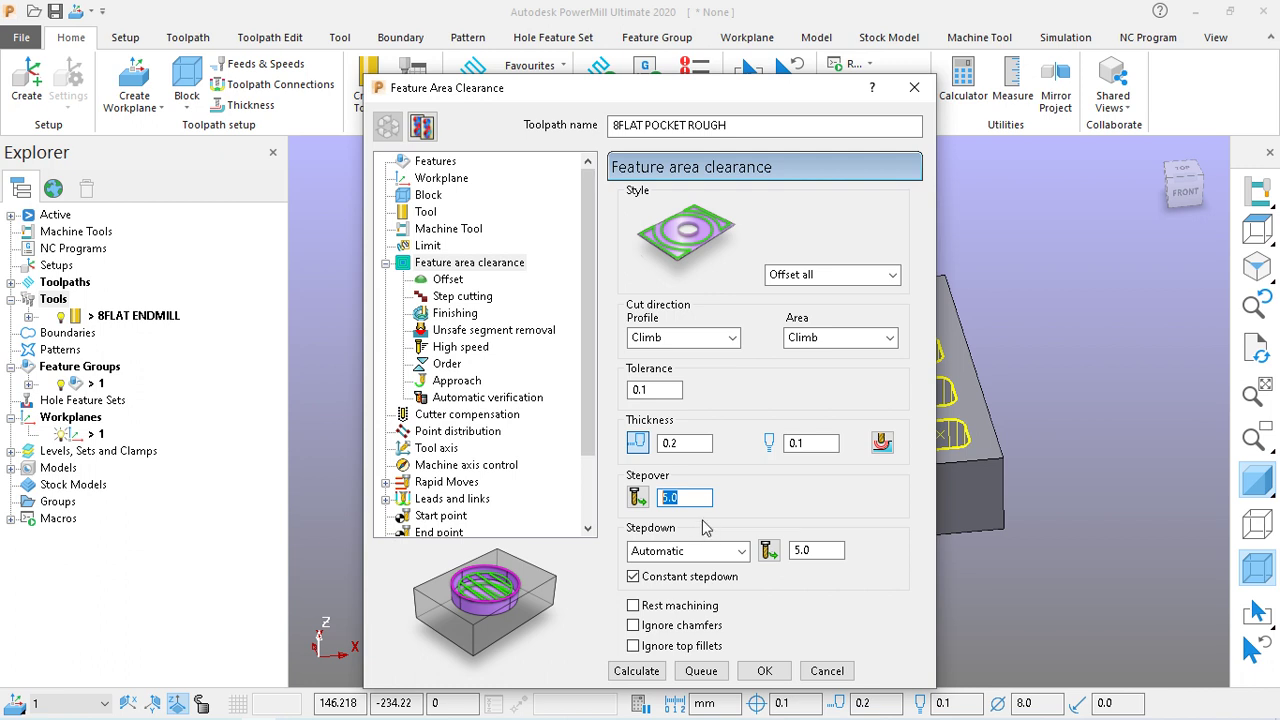
double_click(836, 550)
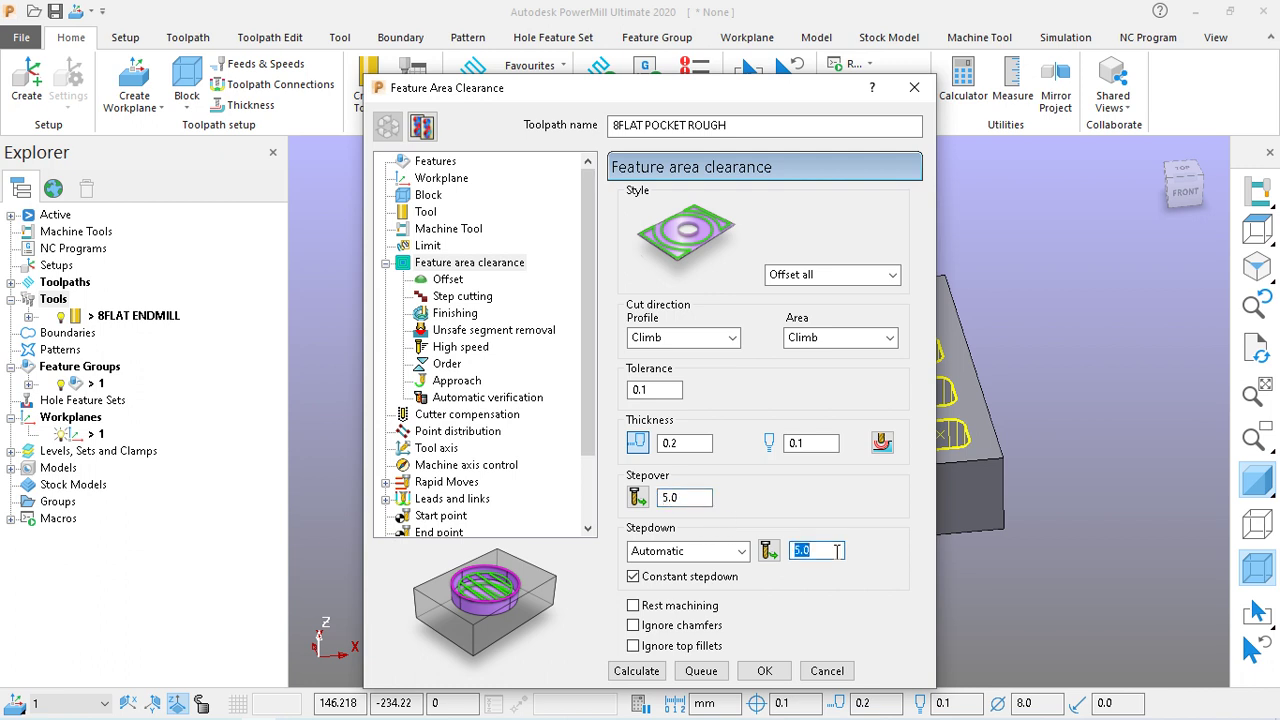
text(1)
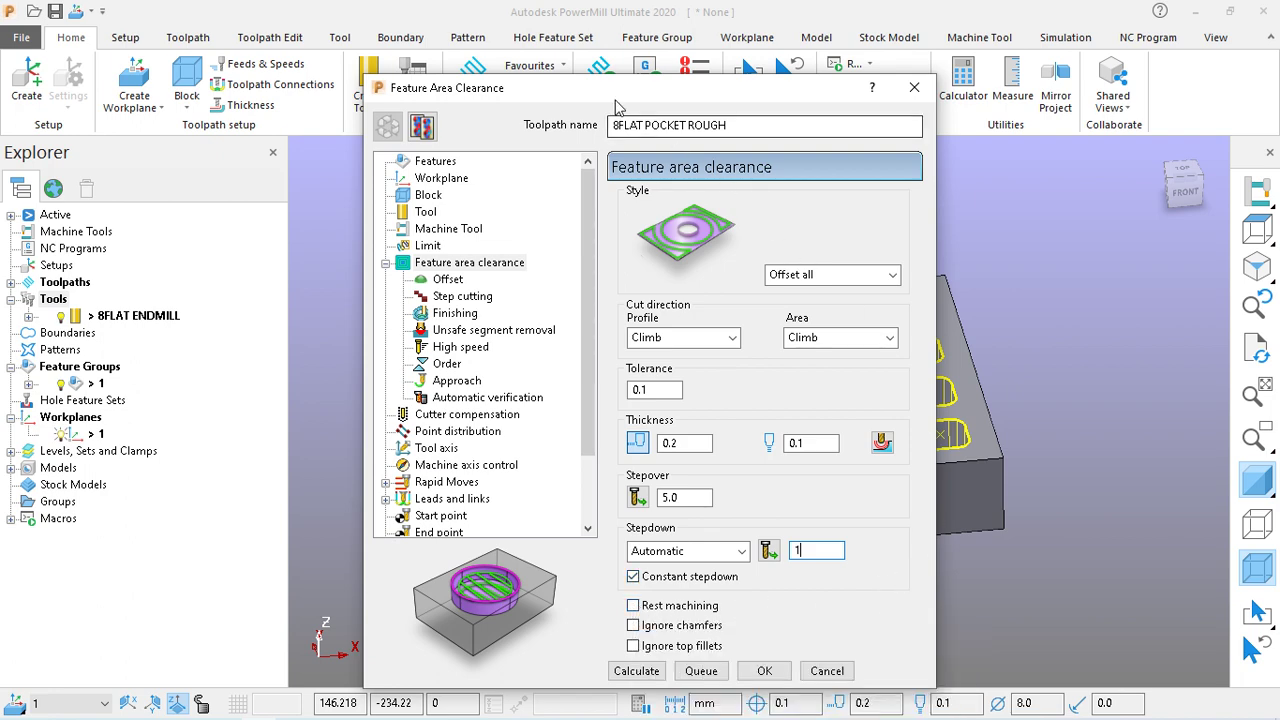
drag(616, 95, 613, 79)
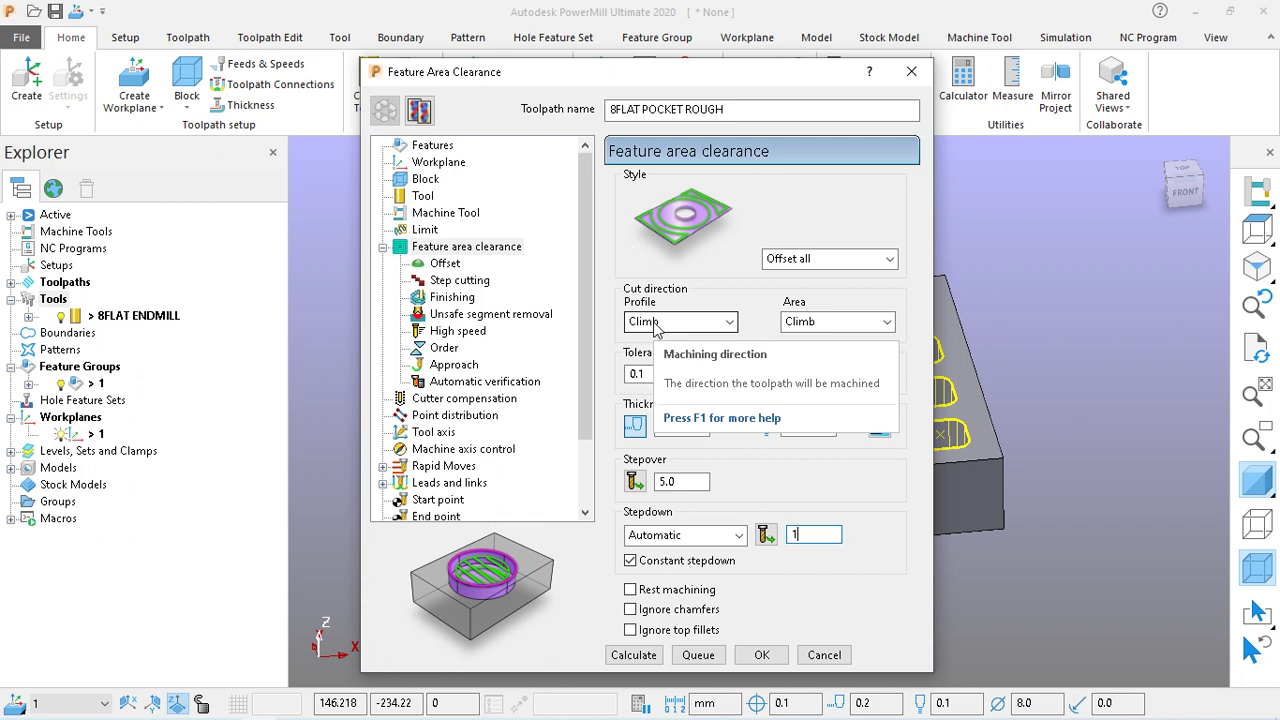
Review the offset, step cutting, finishing, unsafe segment removal and high speed settings of the clearance toolpath
click(442, 266)
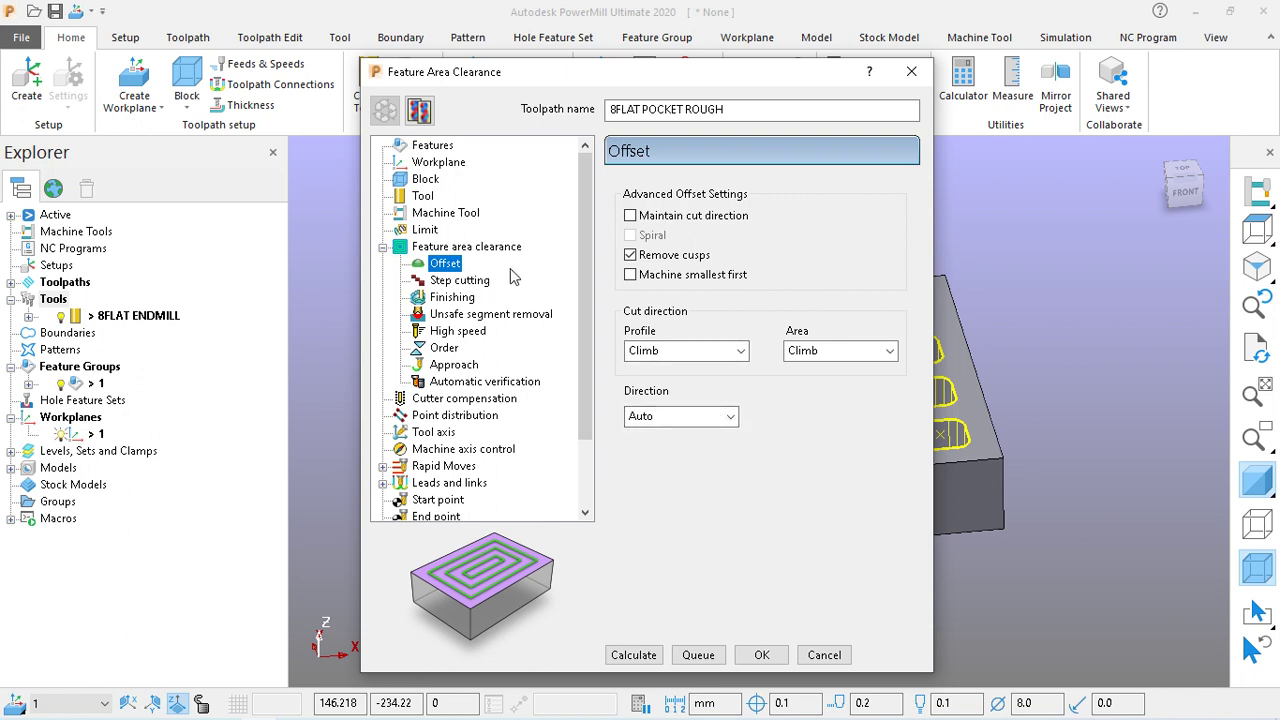
click(466, 283)
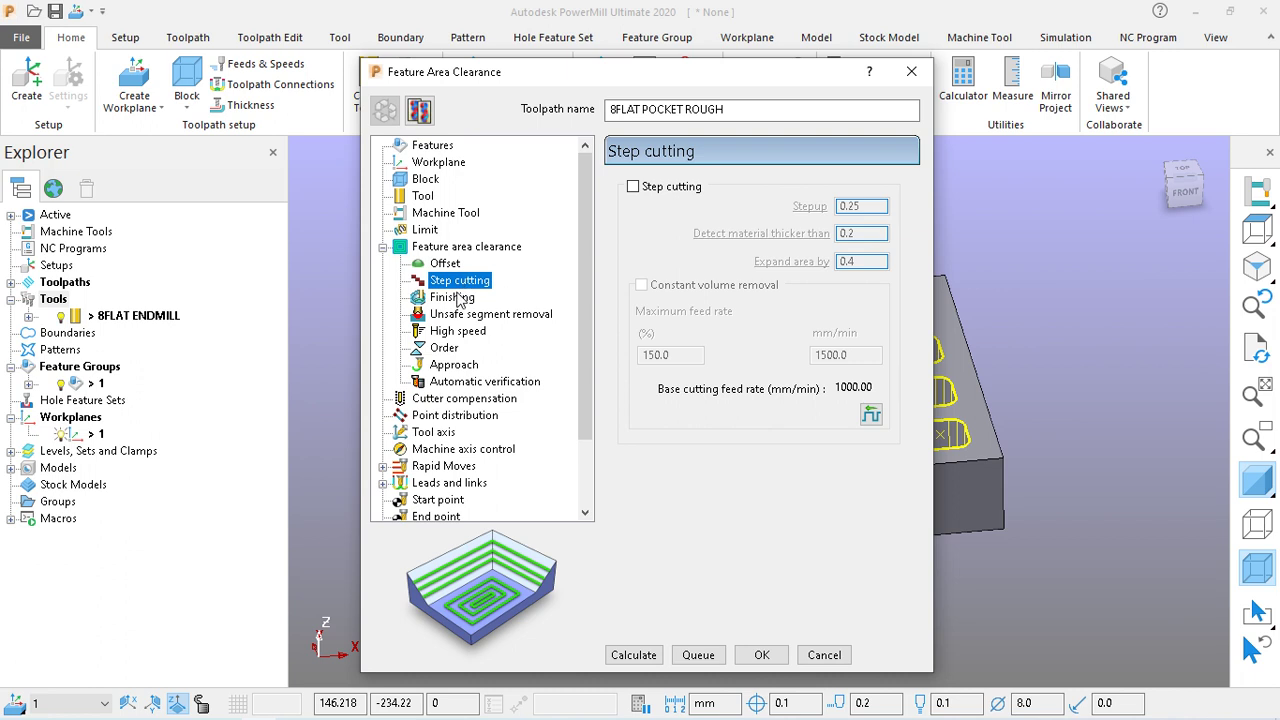
click(456, 298)
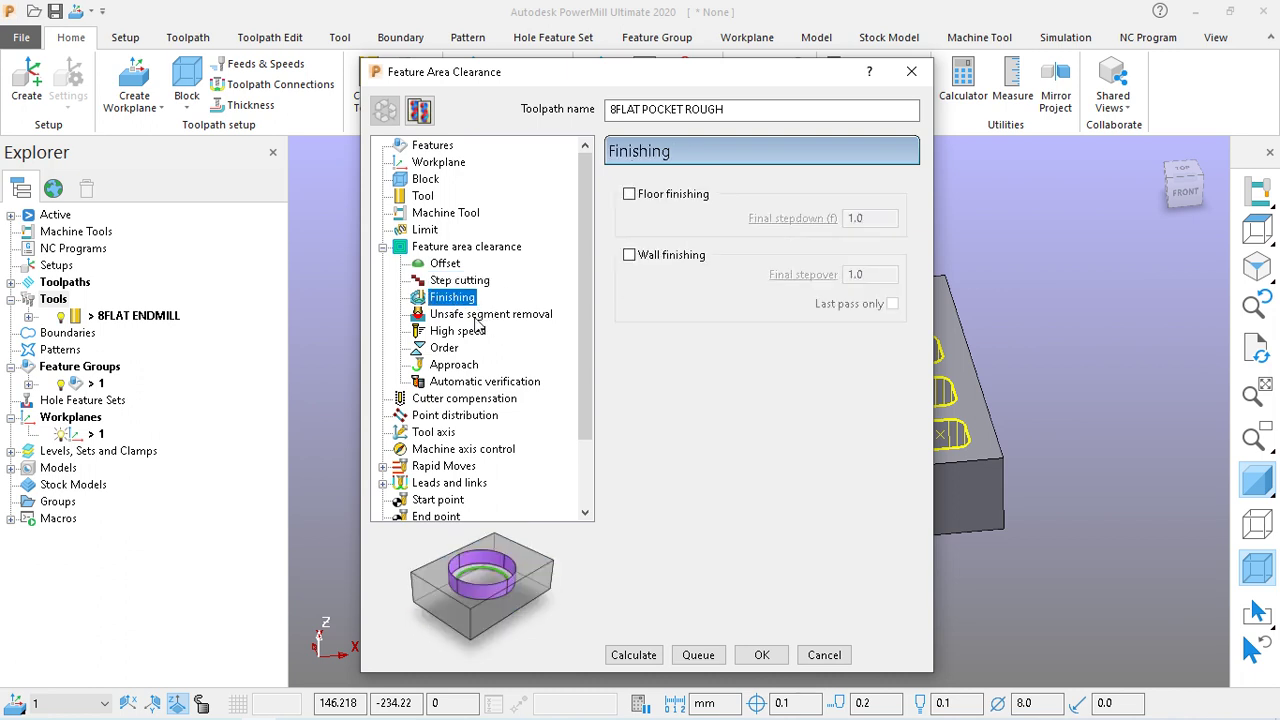
click(481, 315)
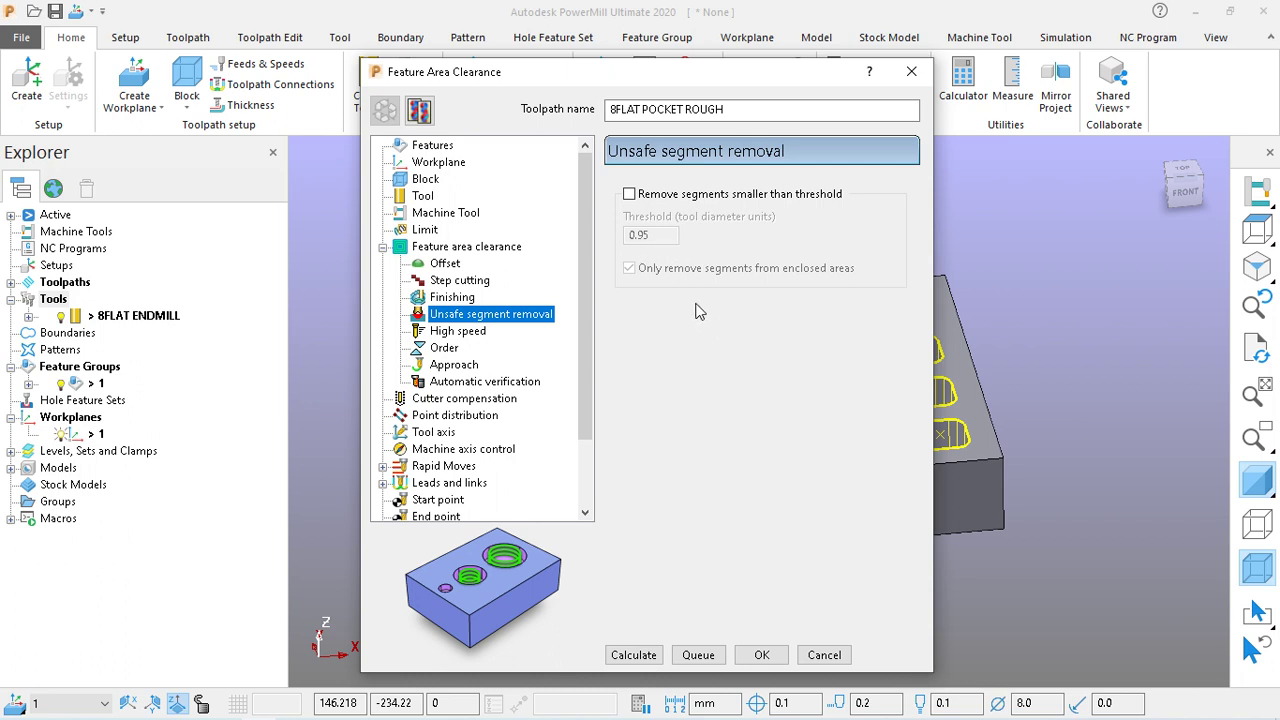
click(450, 338)
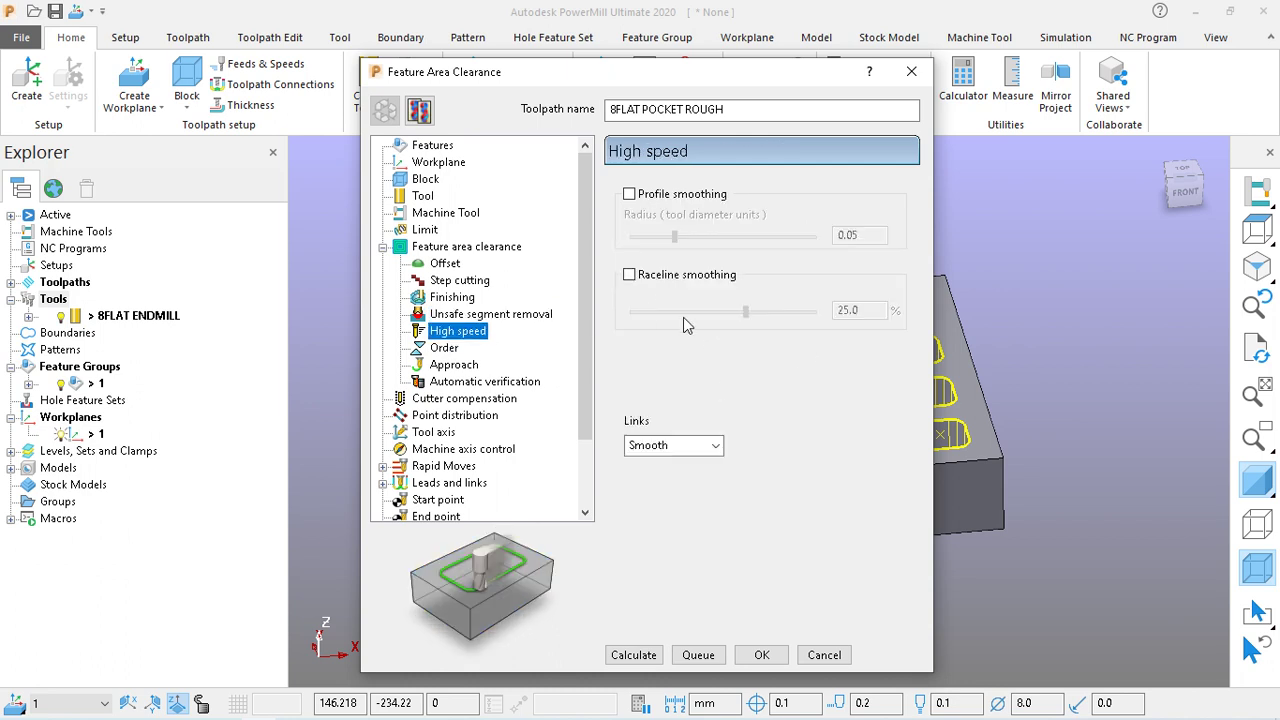
Review the machining order options and keep the toolpath ordered by Pocket
click(449, 351)
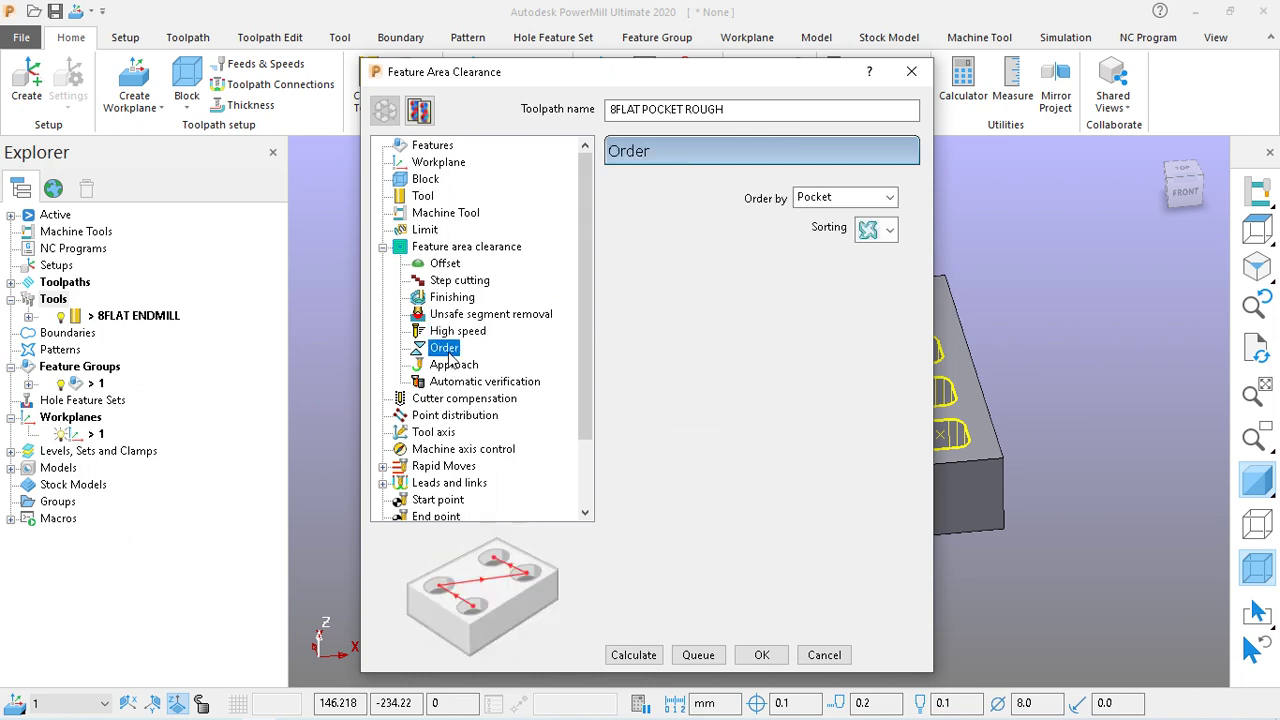
click(878, 198)
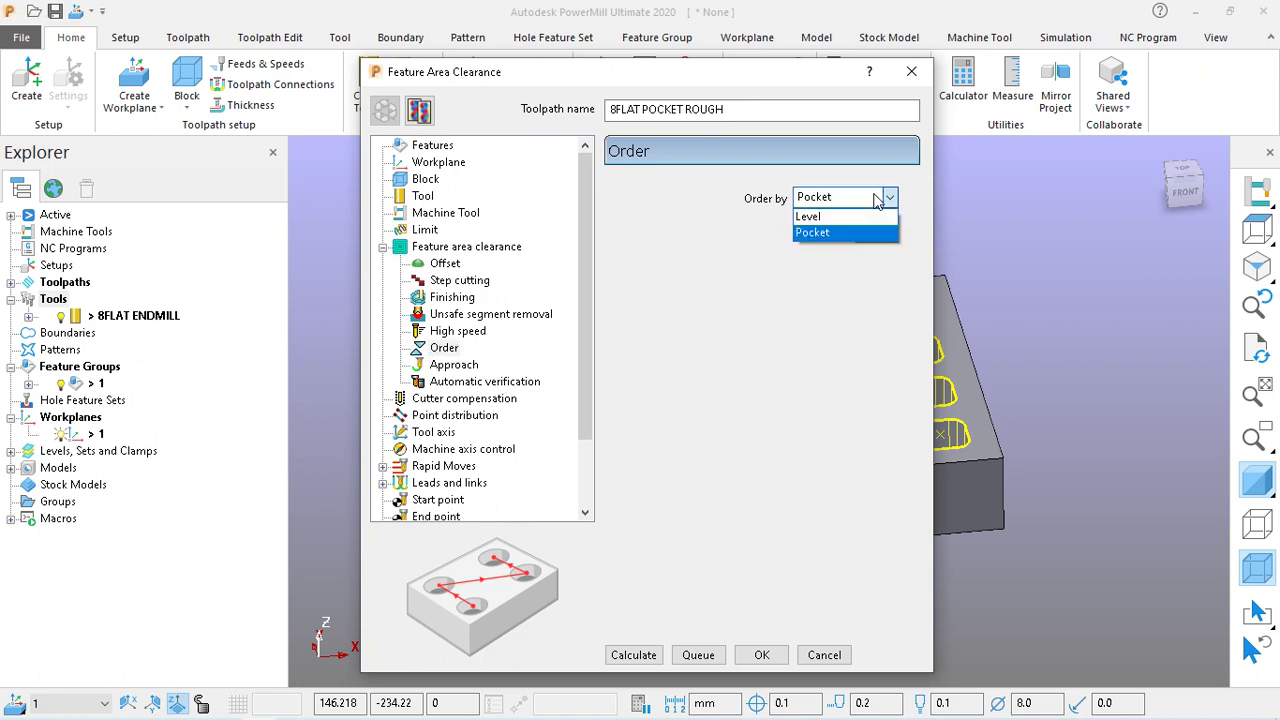
click(858, 232)
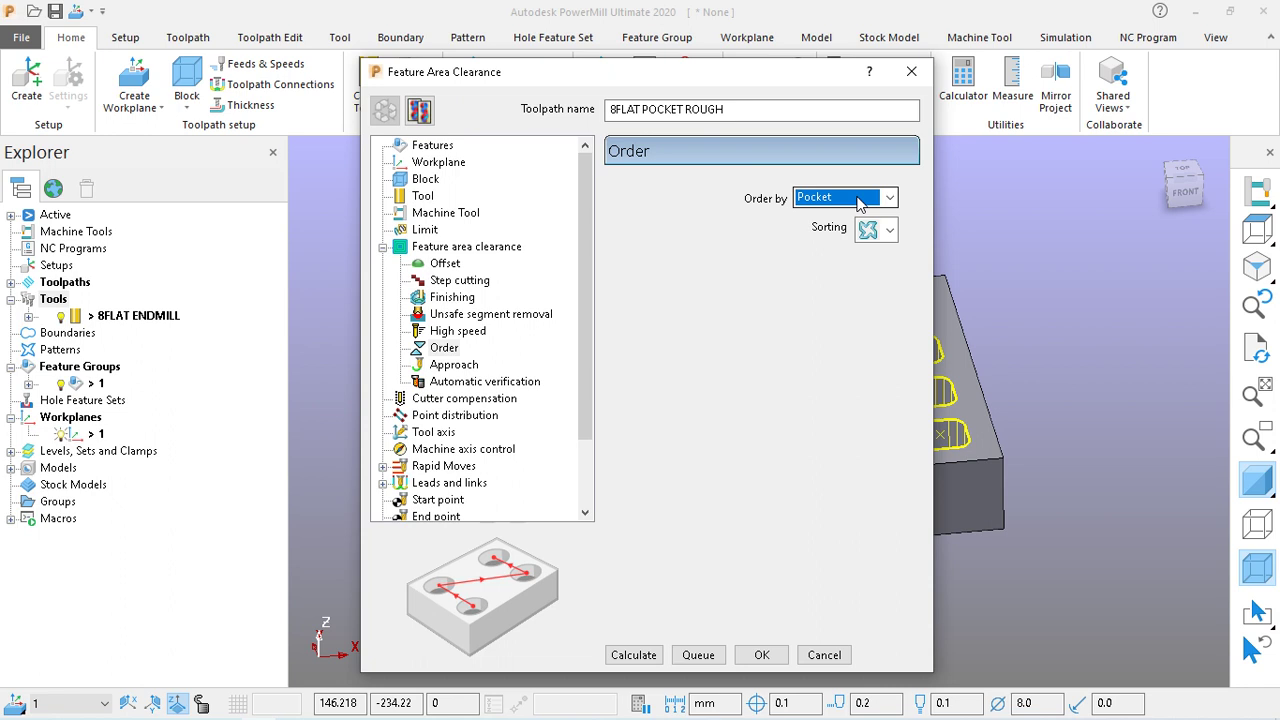
click(858, 199)
click(858, 199)
Disable adding approaches from outside and enable the model gouge check in the automatic verification settings
click(455, 366)
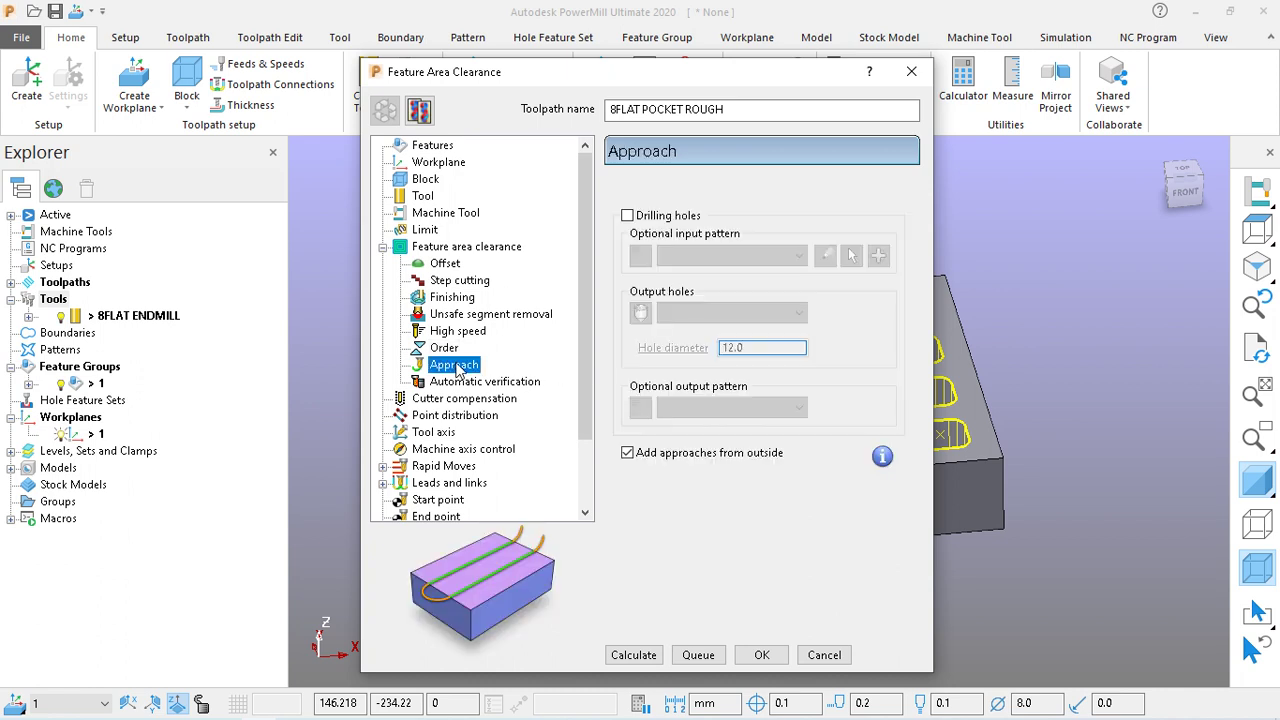
click(627, 454)
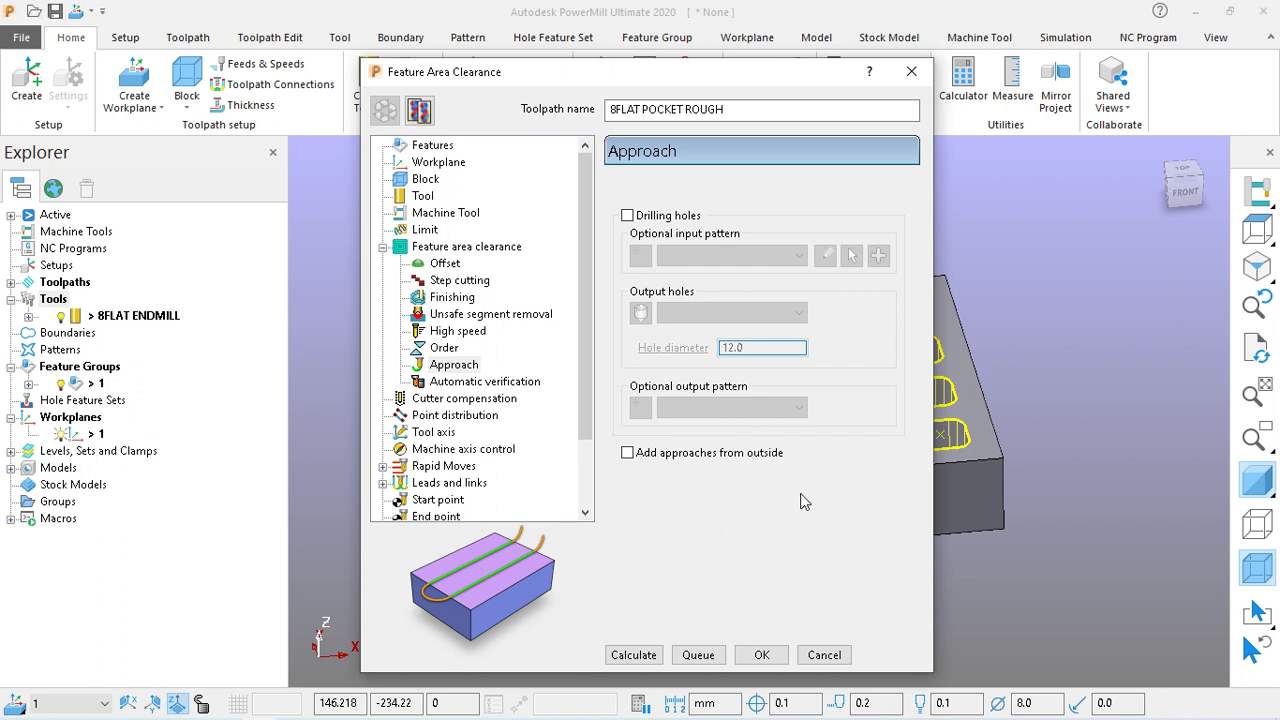
click(464, 384)
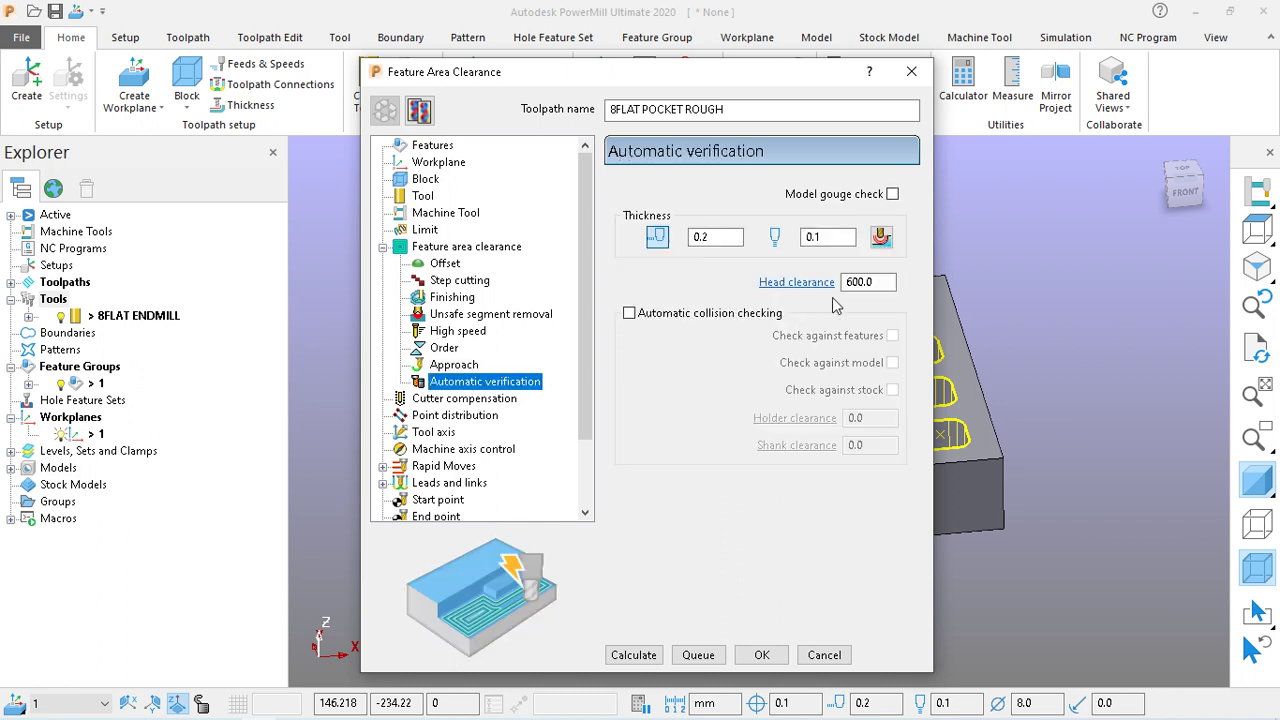
click(892, 194)
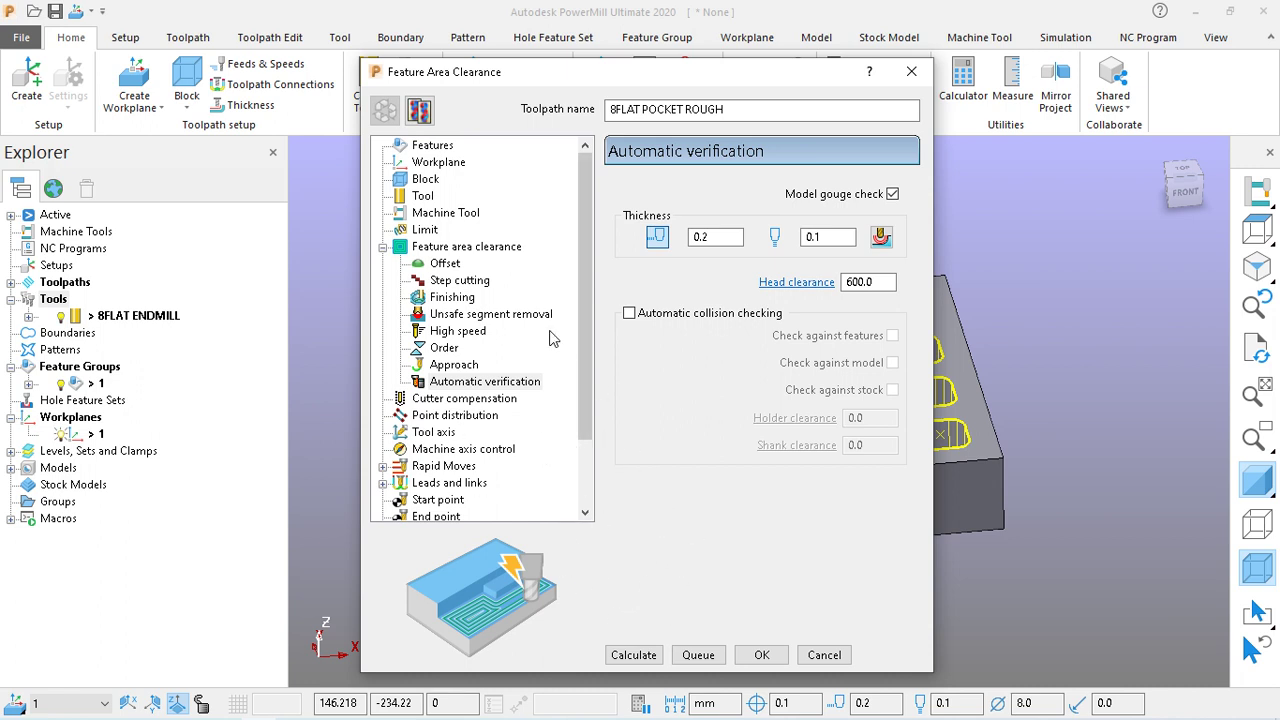
Calculate the 8FLAT POCKET ROUGH toolpath and close its strategy dialog
click(635, 655)
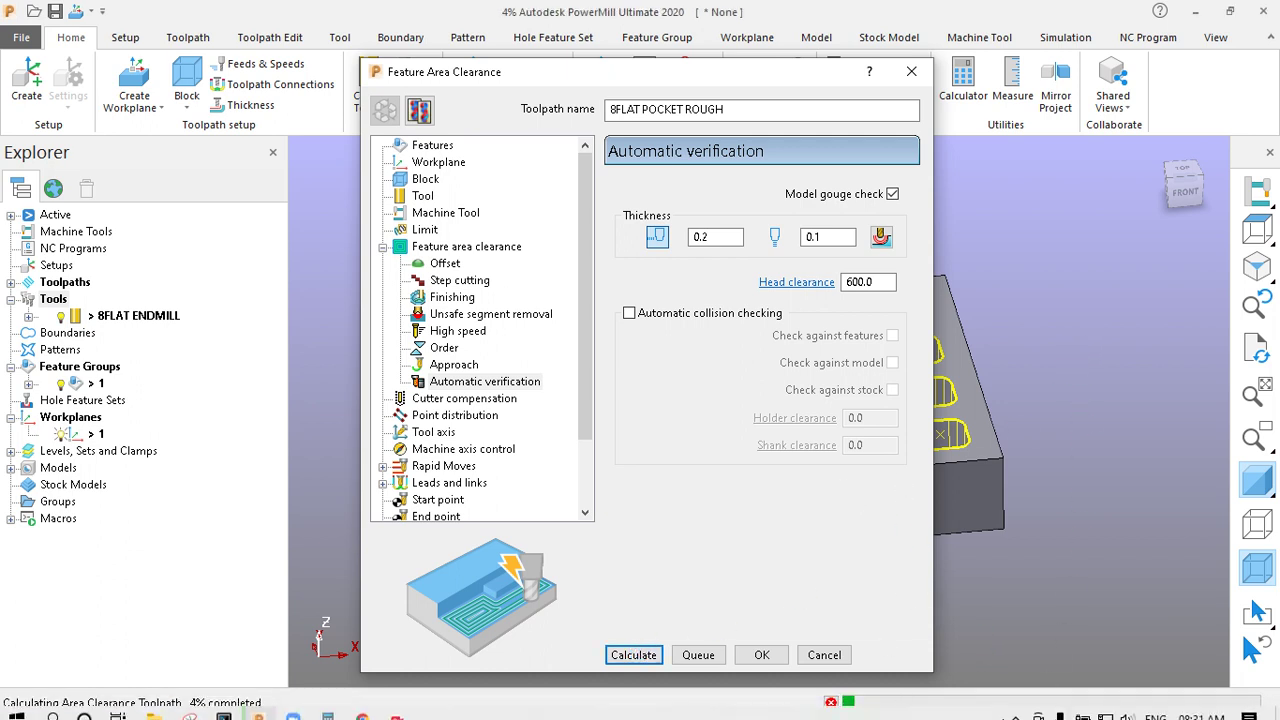
mouse_move(818, 716)
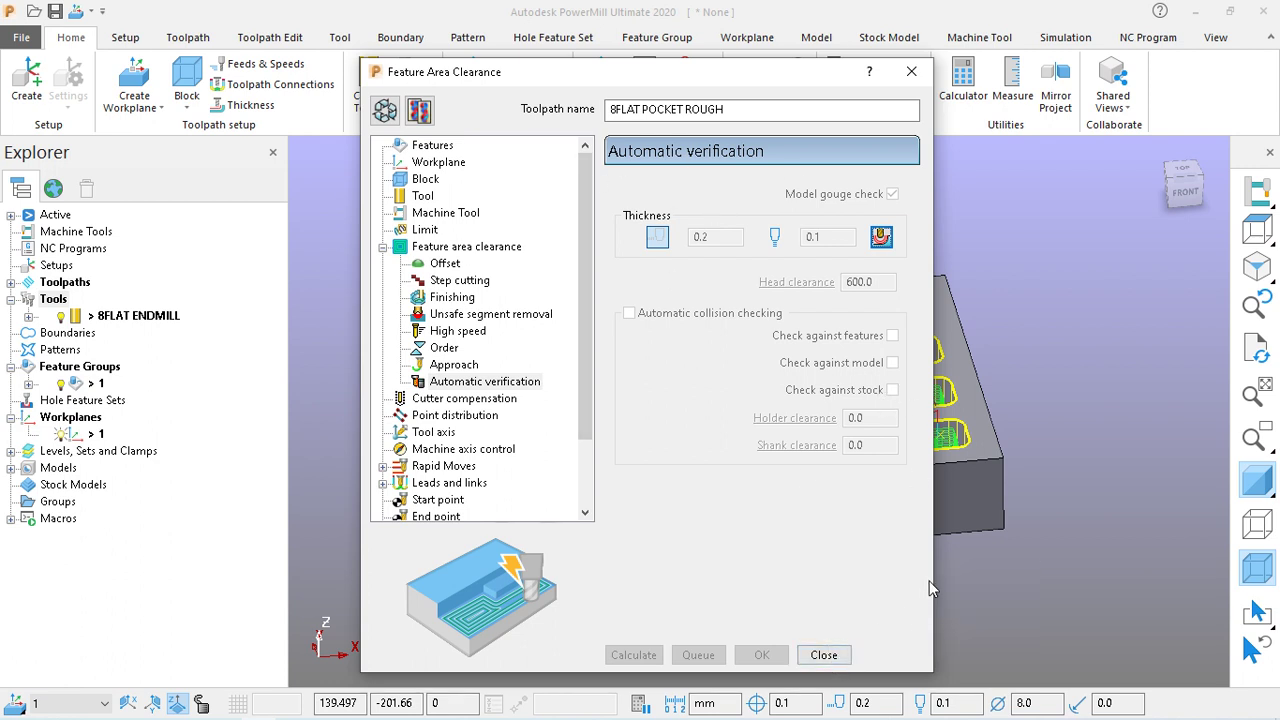
click(822, 655)
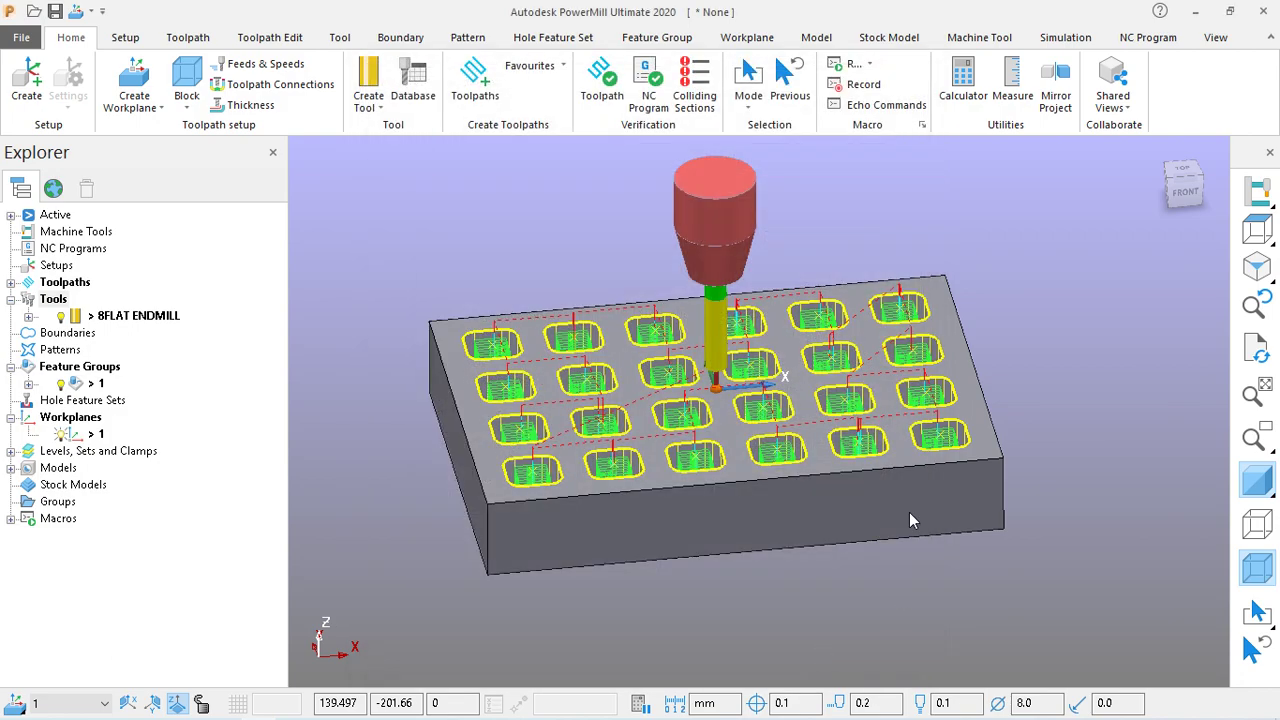
Examine the calculated roughing passes and link moves in the pockets close up, from above and in an isometric view
scroll(624, 353, up, 5)
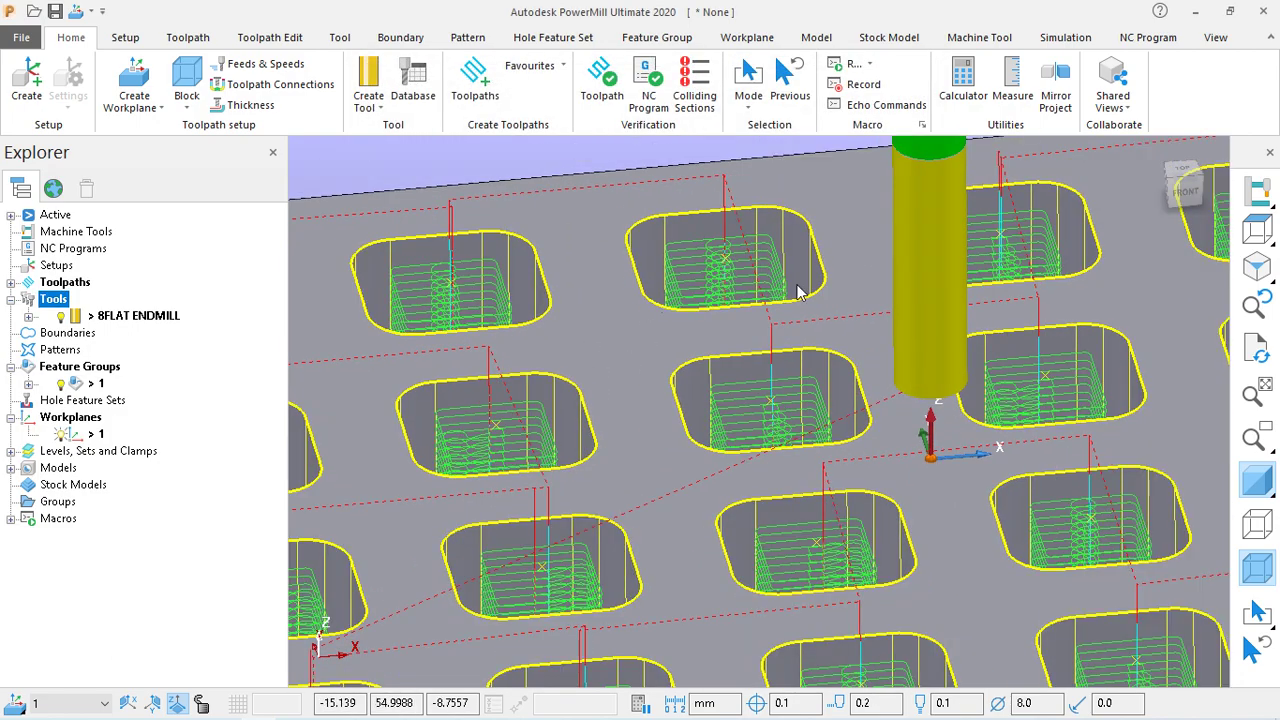
middle_drag(794, 300, 792, 444)
scroll(792, 444, down, 5)
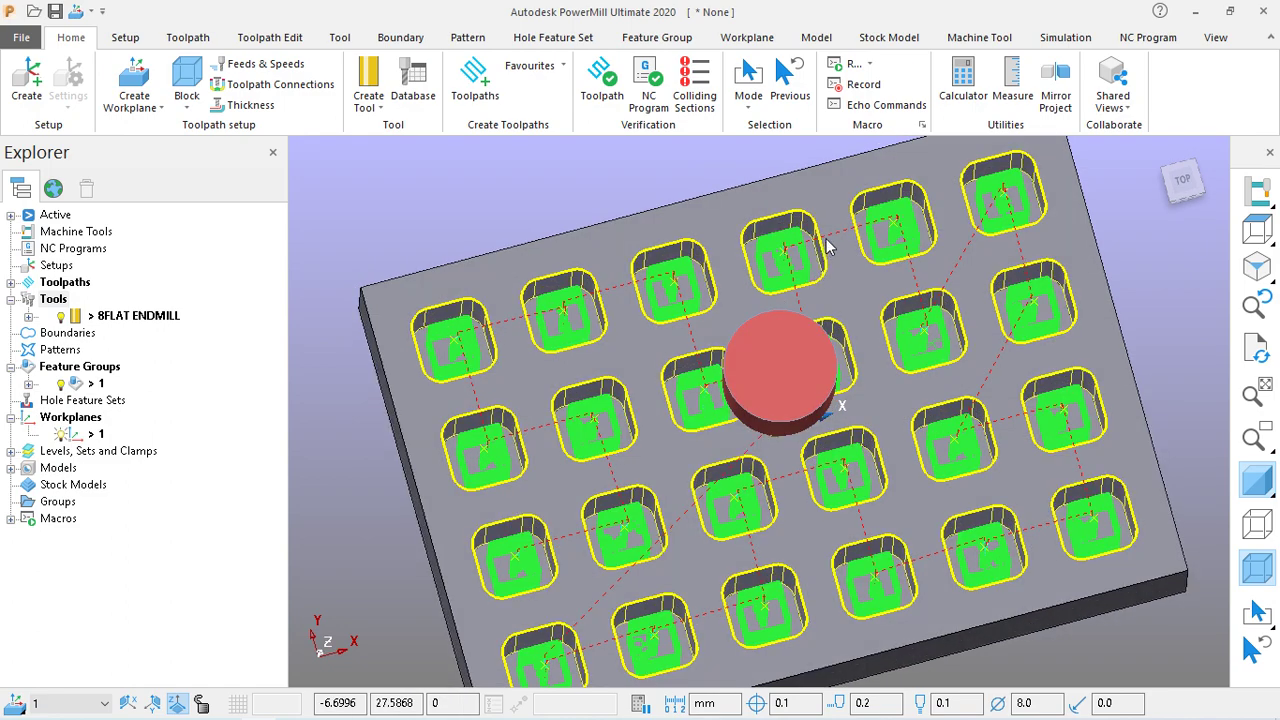
middle_drag(826, 246, 840, 290)
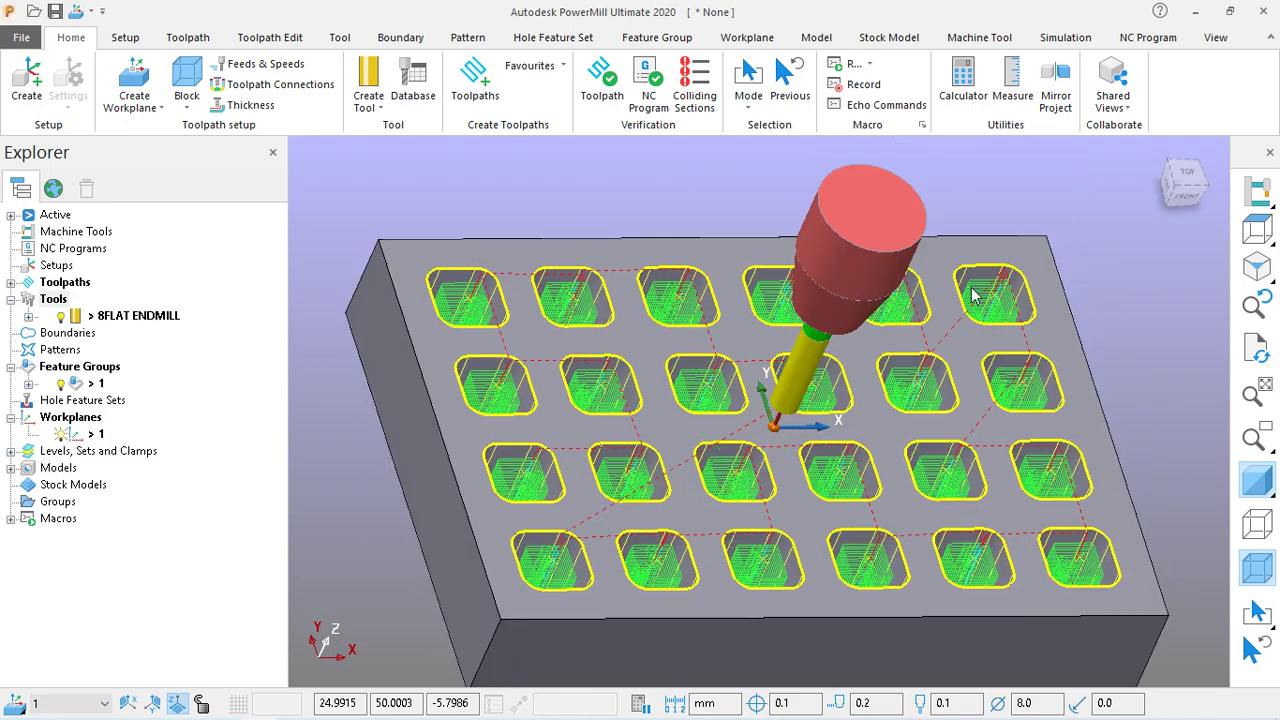
click(1257, 266)
scroll(720, 680, up, 3)
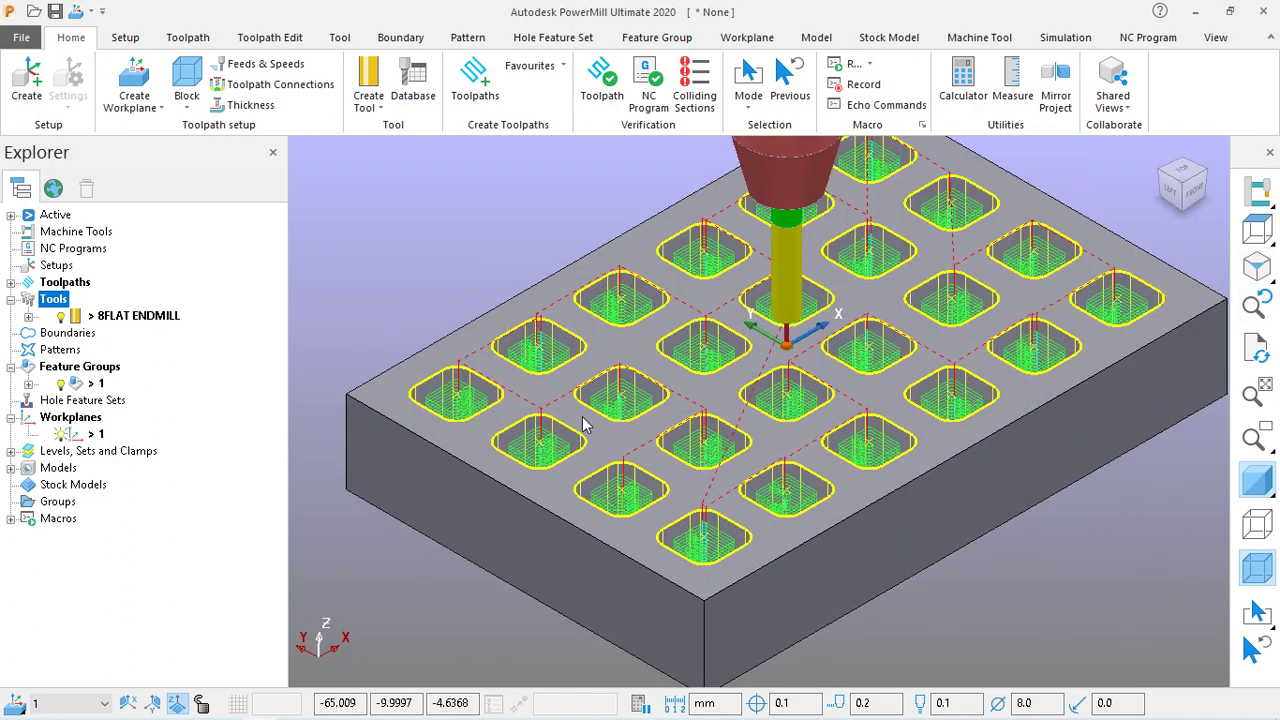
scroll(585, 425, down, 1)
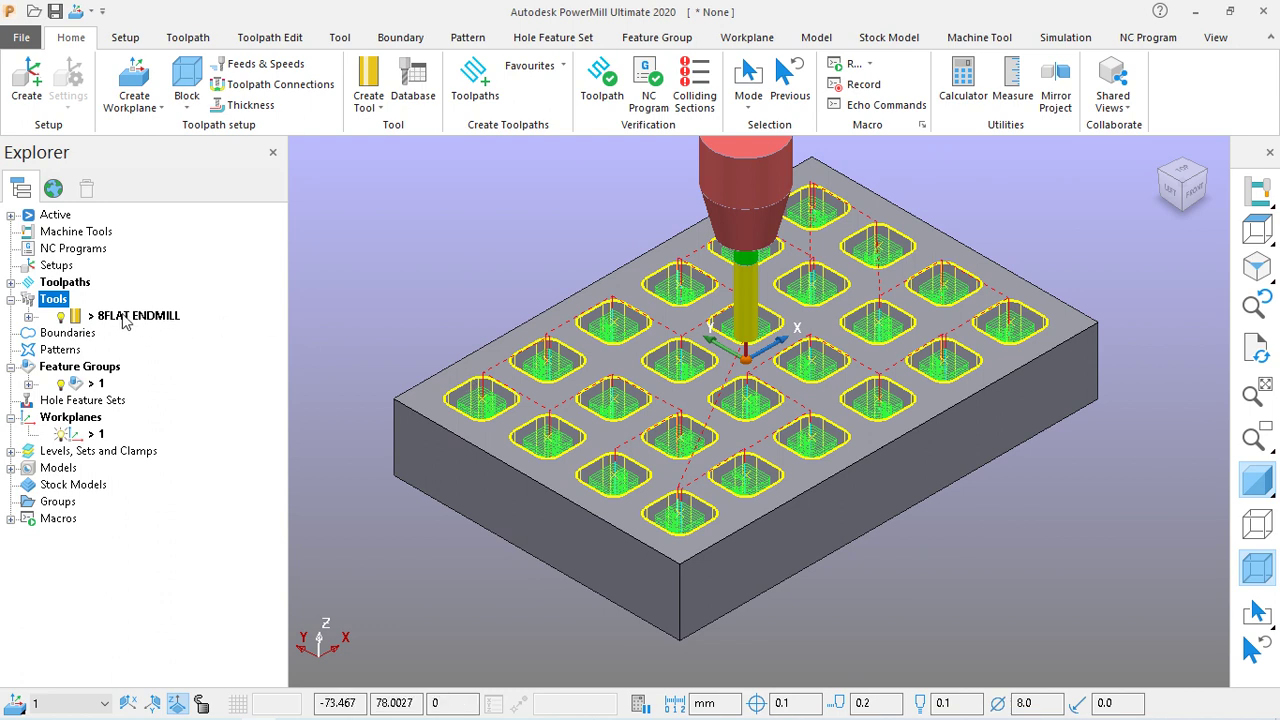
List the toolpaths and load 8FLAT POCKET ROUGH for simulation from its start
click(10, 283)
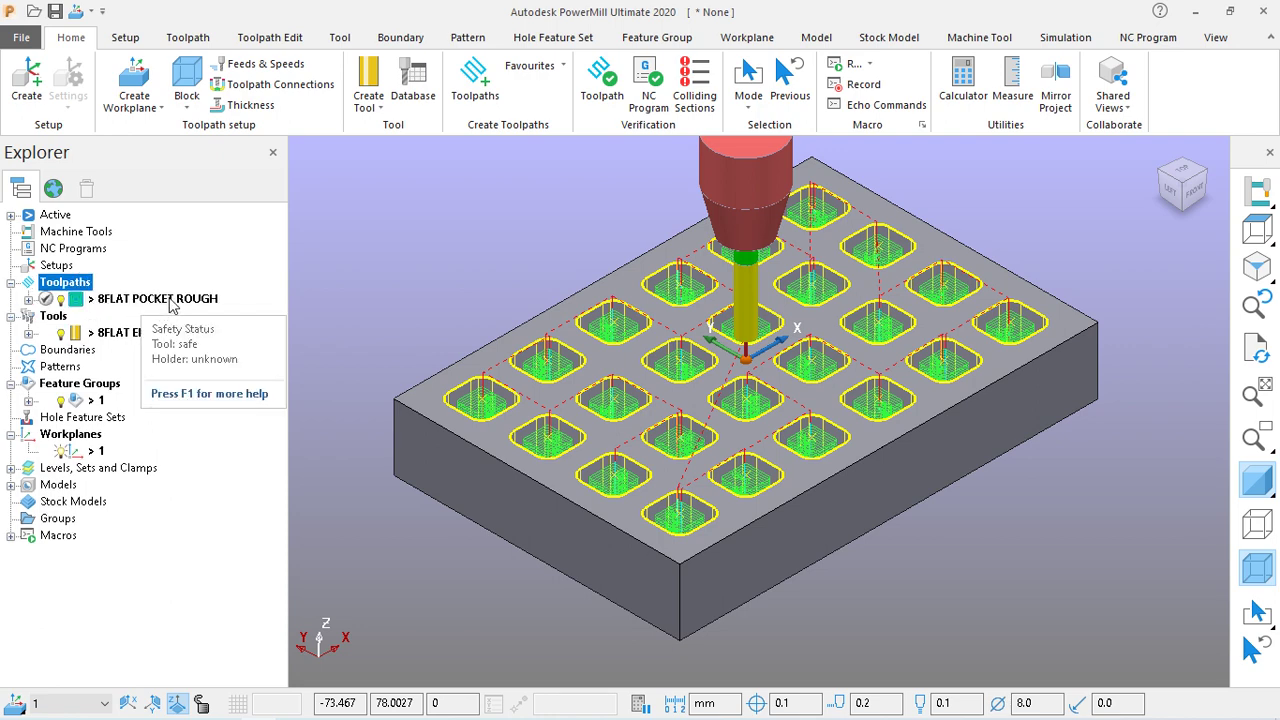
right_click(171, 302)
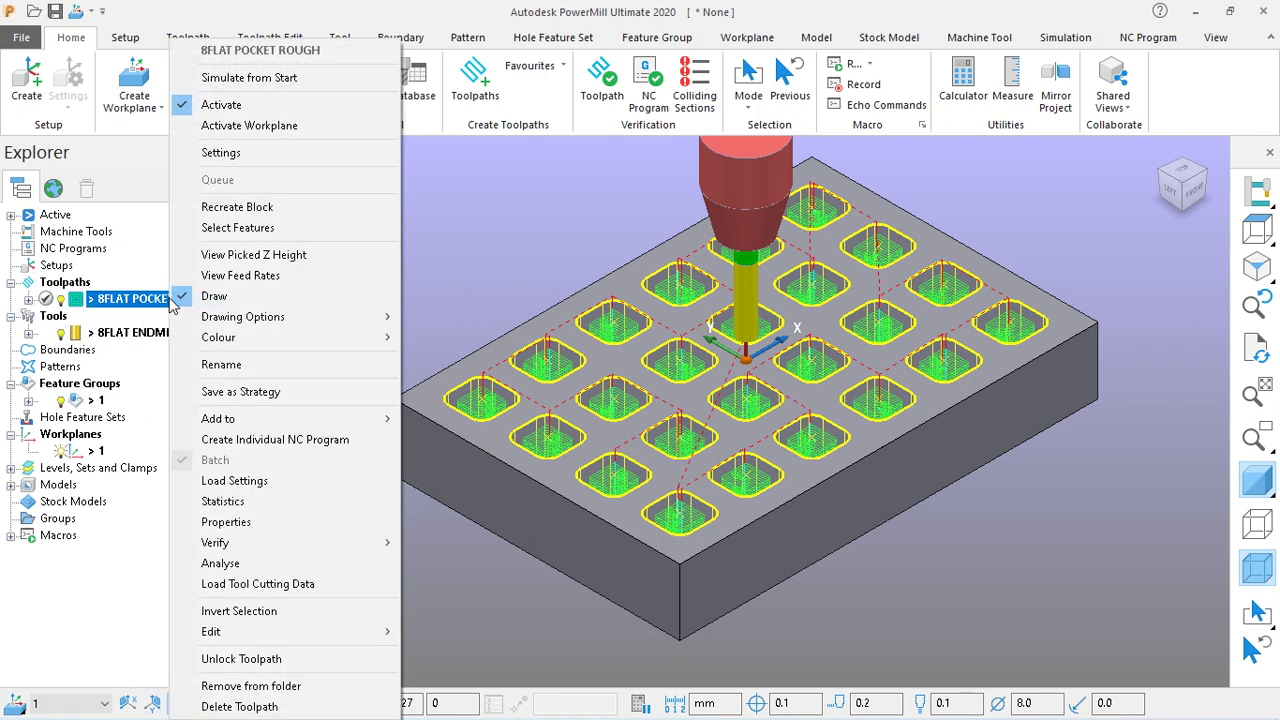
click(277, 80)
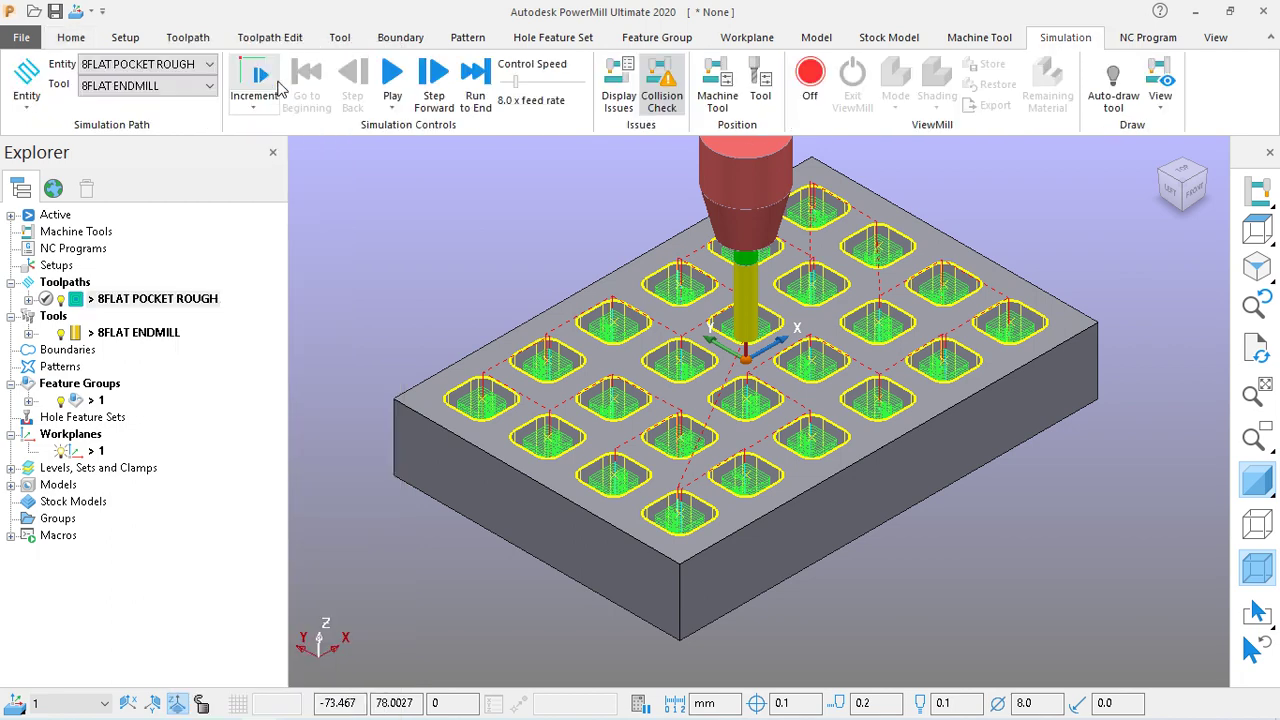
Turn on the ViewMill stock simulation in Fixed direction mode with Rainbow shading
click(810, 78)
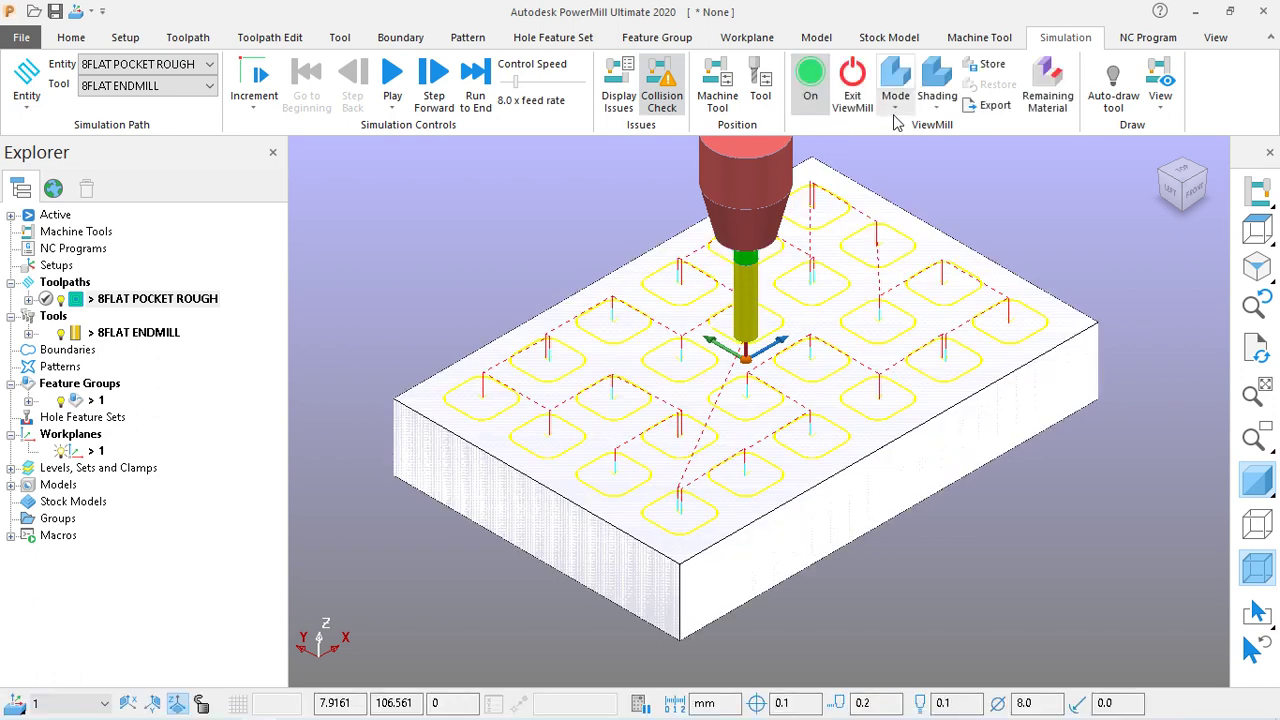
click(896, 104)
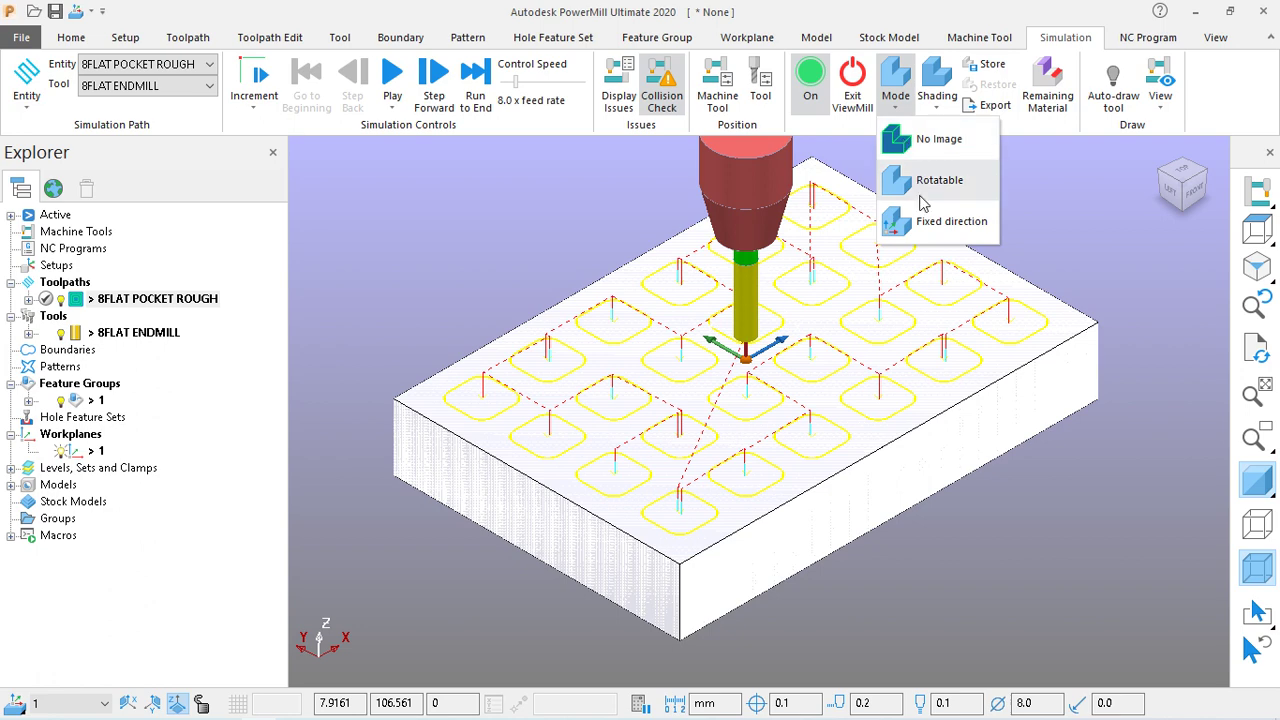
click(958, 234)
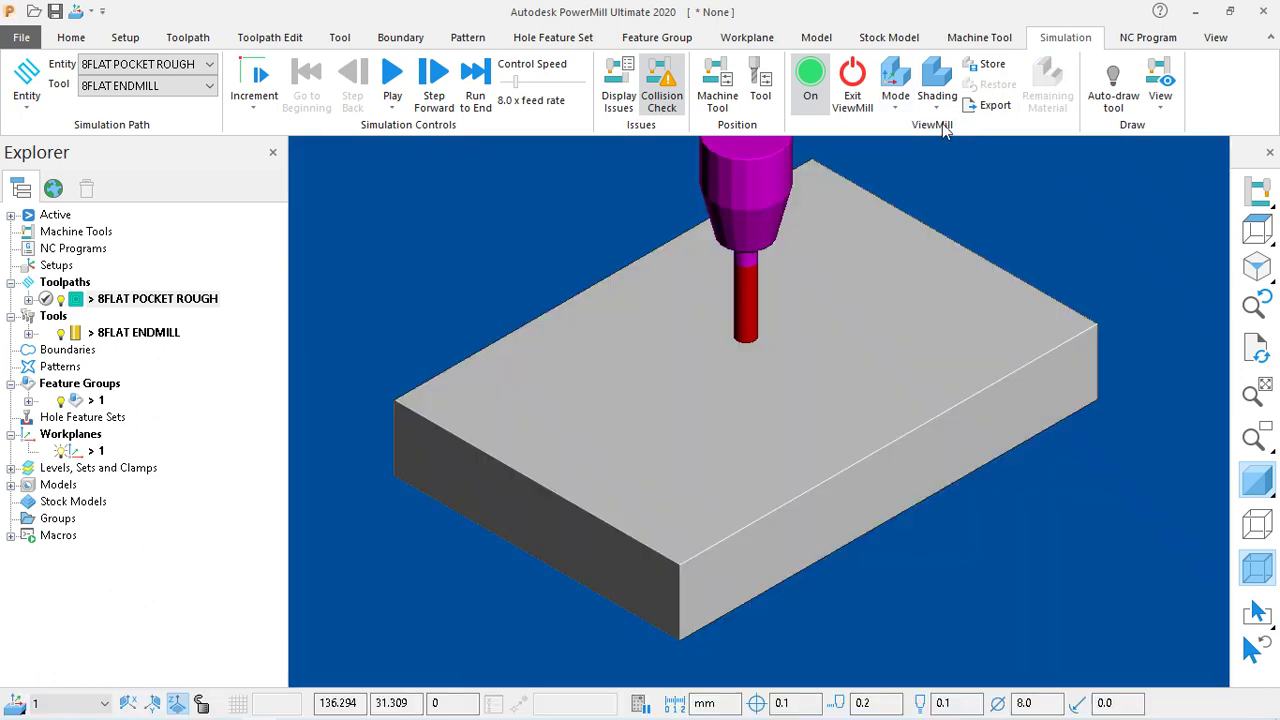
click(936, 112)
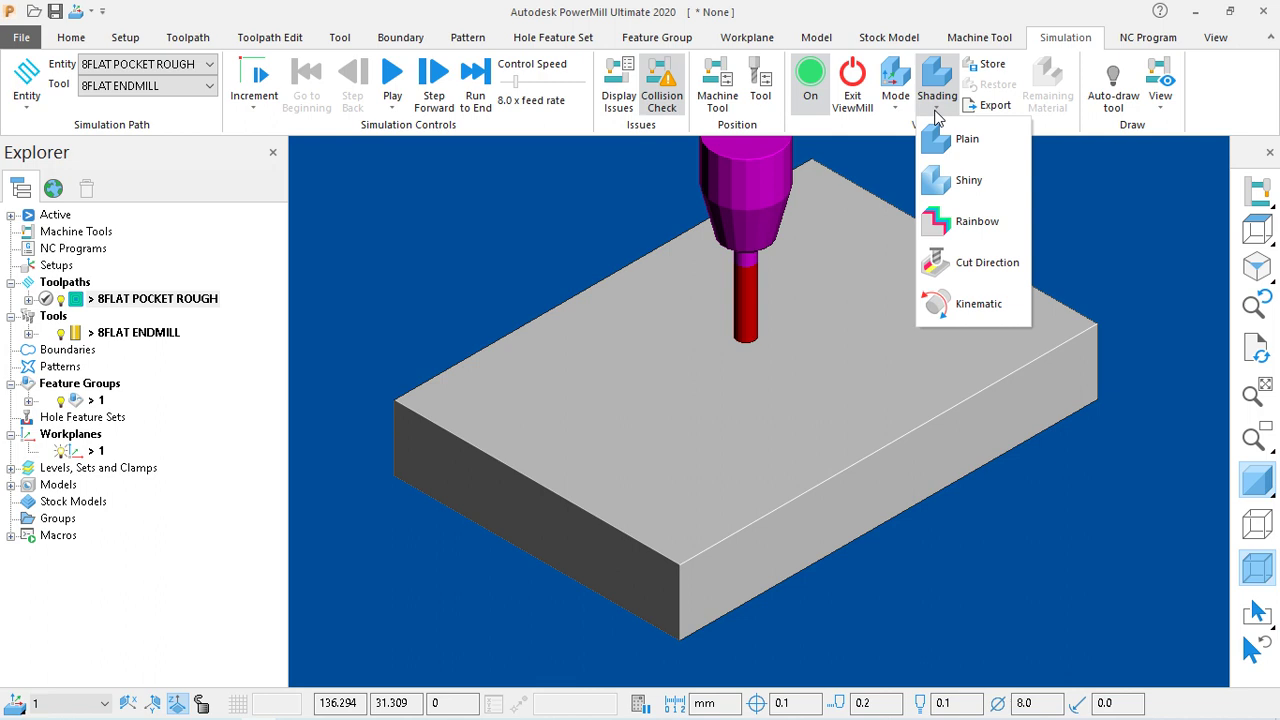
click(965, 228)
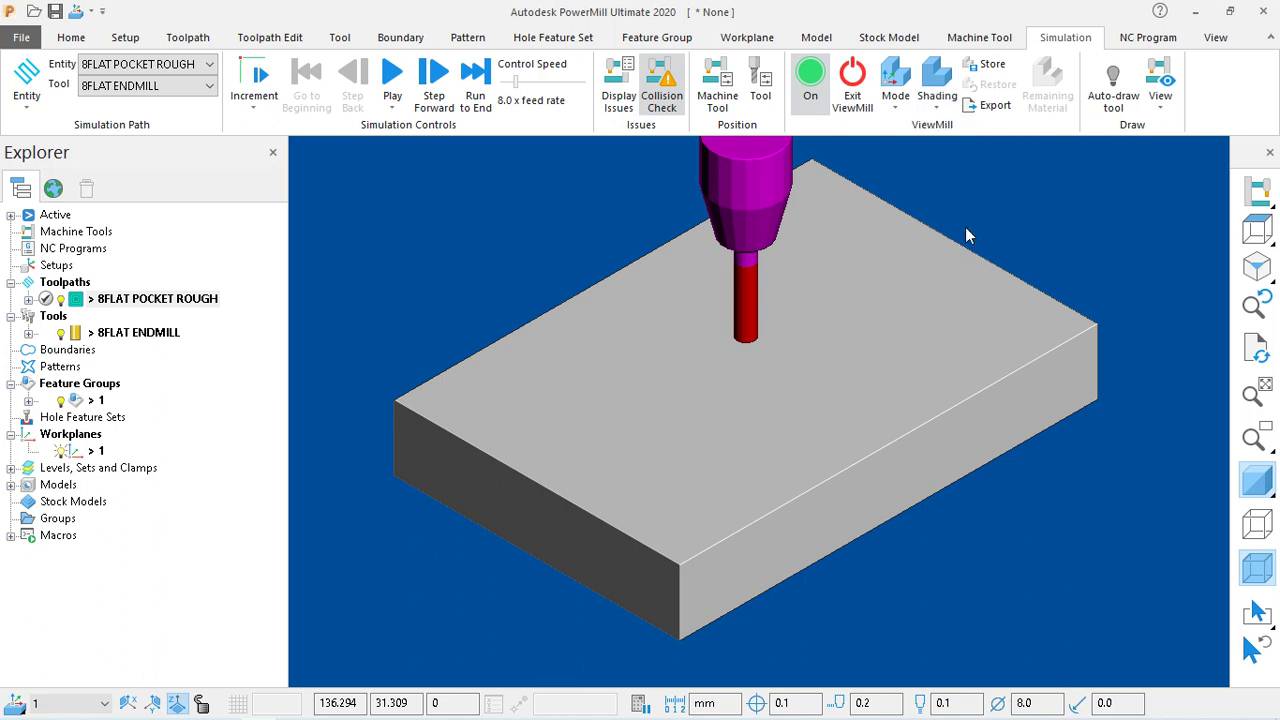
Play the 8FLAT POCKET ROUGH material removal simulation and raise its control speed to the maximum
click(392, 80)
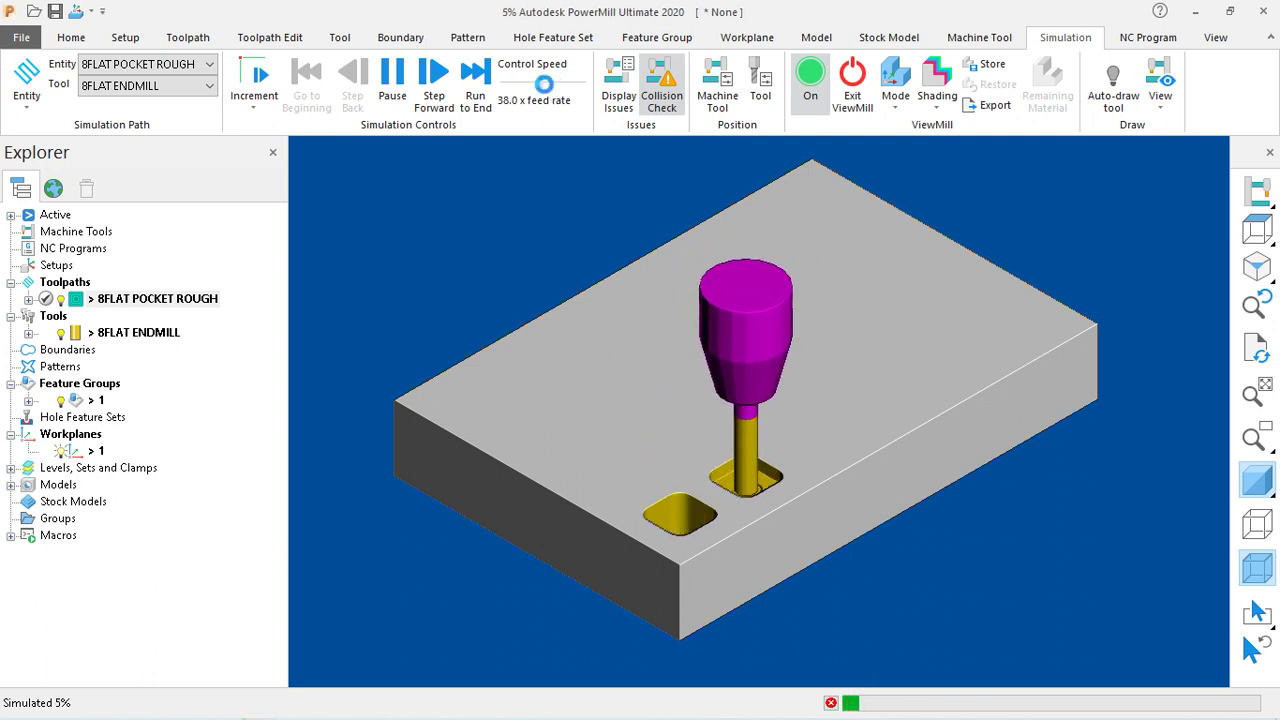
click(566, 85)
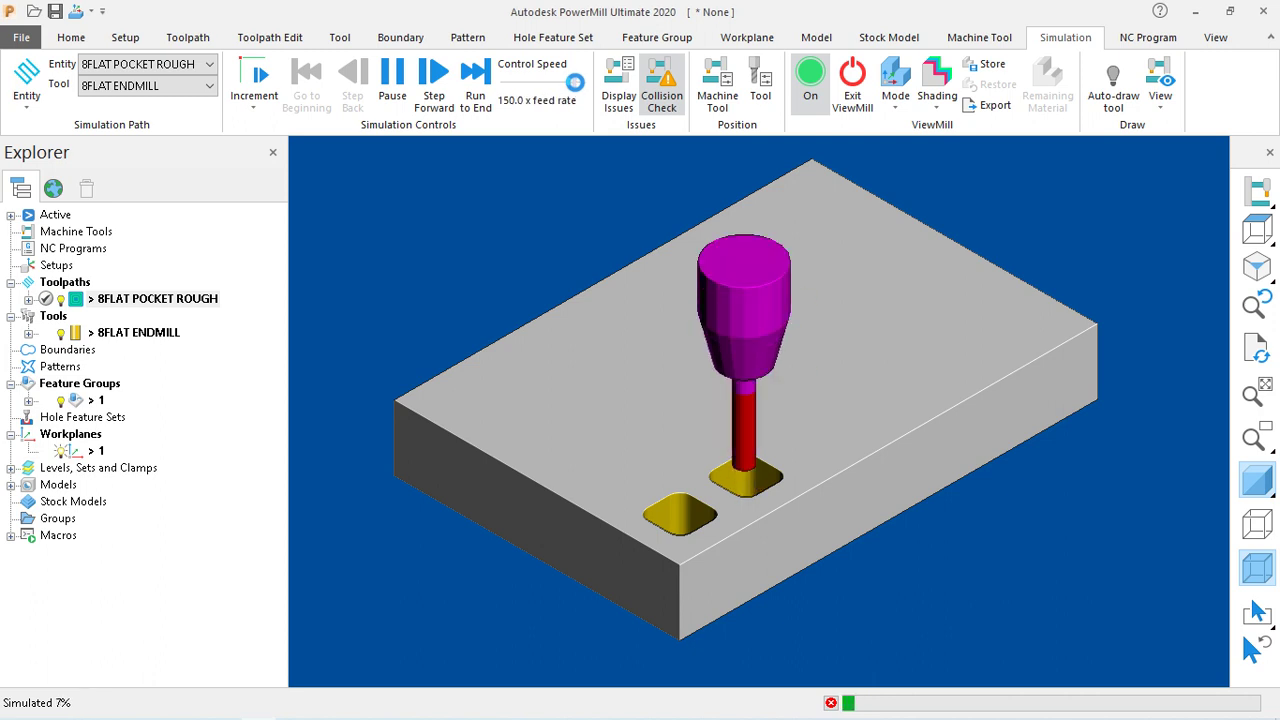
drag(575, 82, 587, 82)
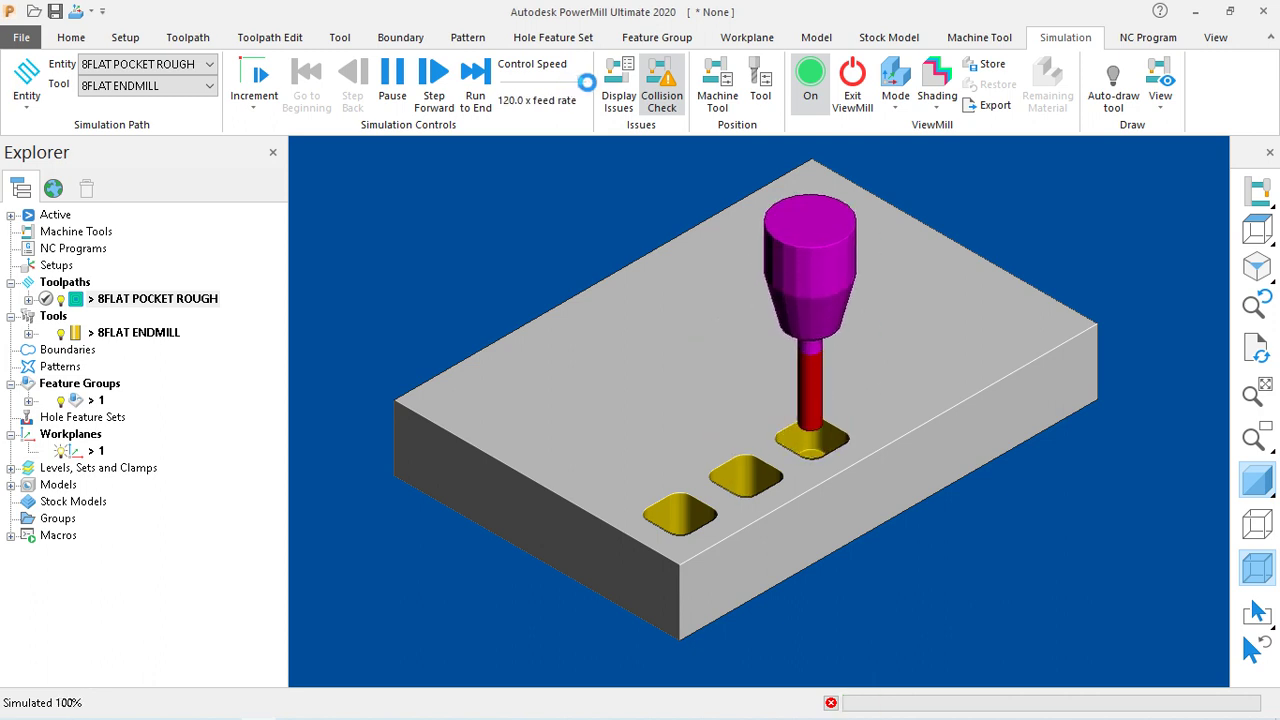